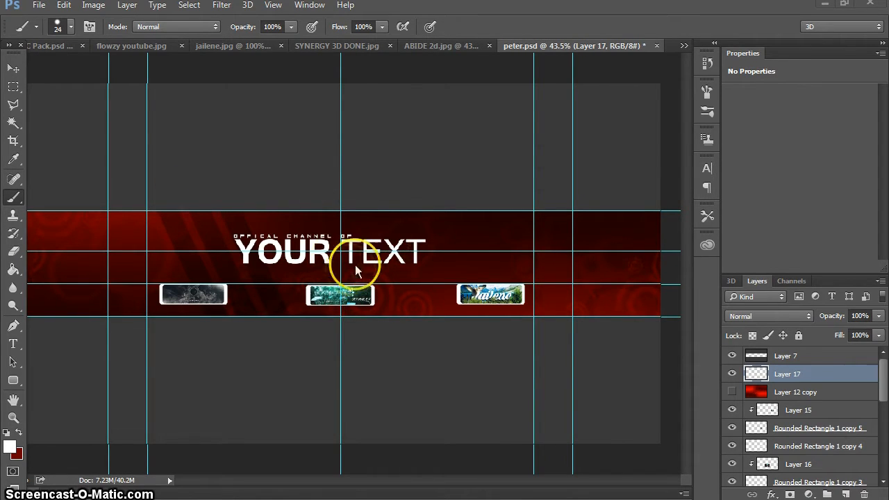
# Step: In the ABIDE 2d.jpg document, fill Layer 3 with dark red #420000 using the Paint Bucket tool
pyautogui.click(447, 44)
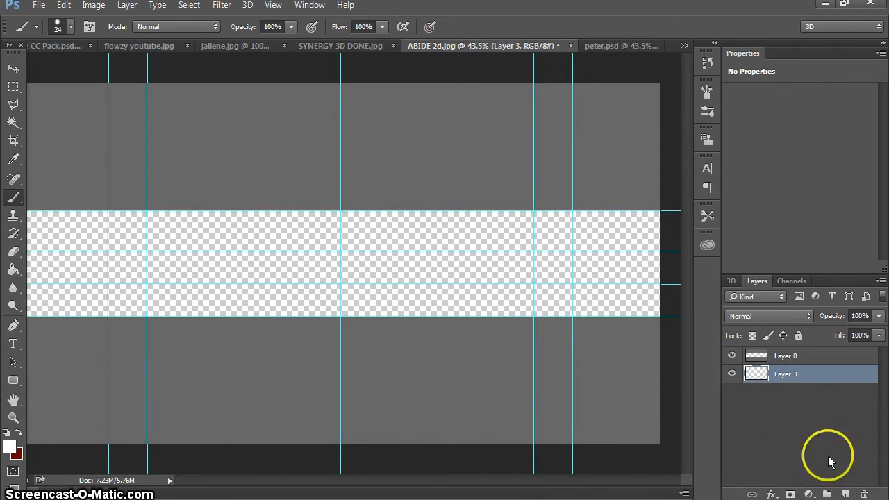
pyautogui.click(10, 447)
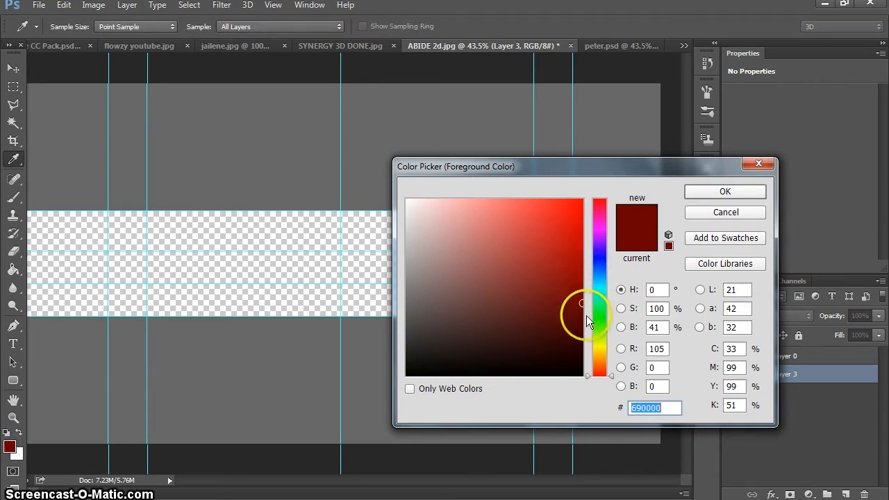
pyautogui.moveTo(599, 342); pyautogui.dragTo(598, 377)
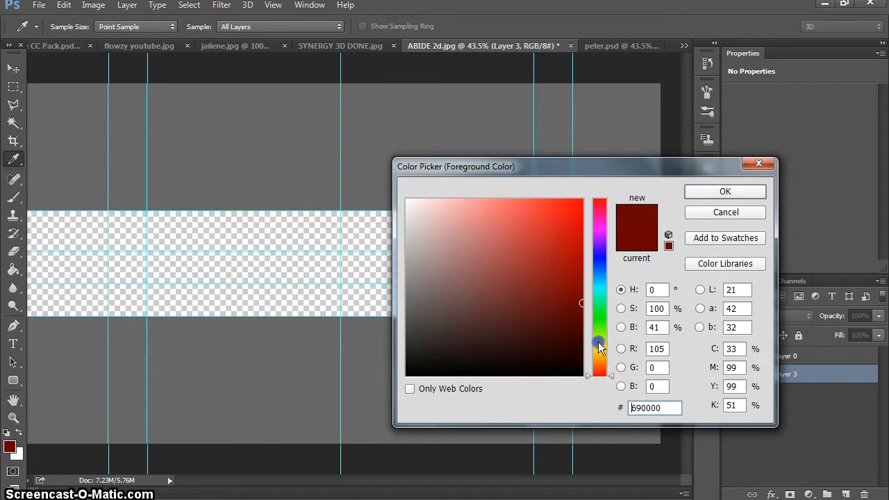
pyautogui.moveTo(572, 331); pyautogui.dragTo(575, 332)
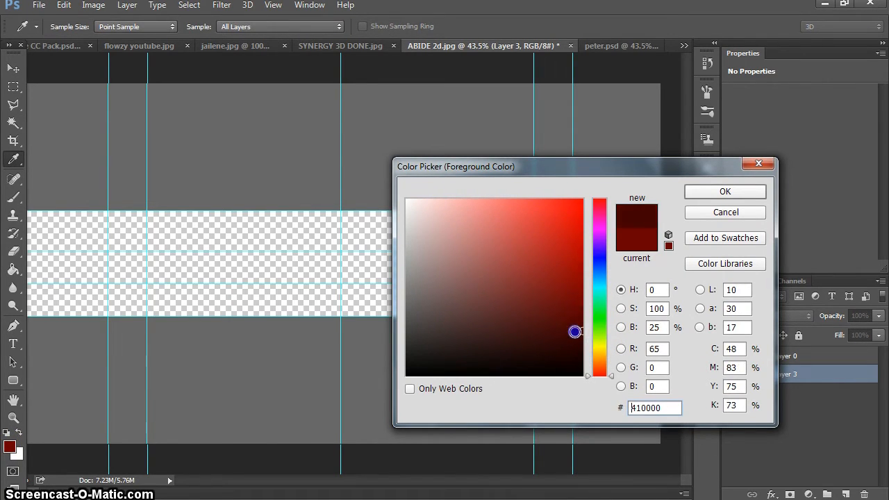
pyautogui.click(700, 193)
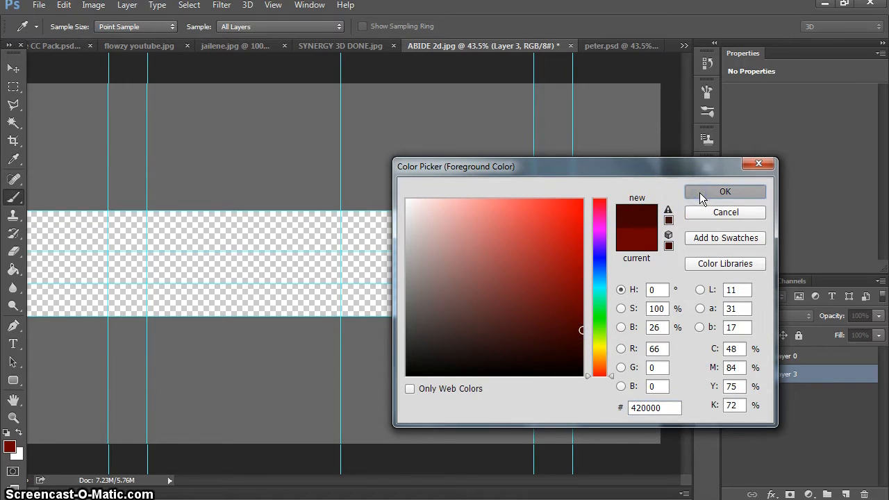
pyautogui.click(14, 271)
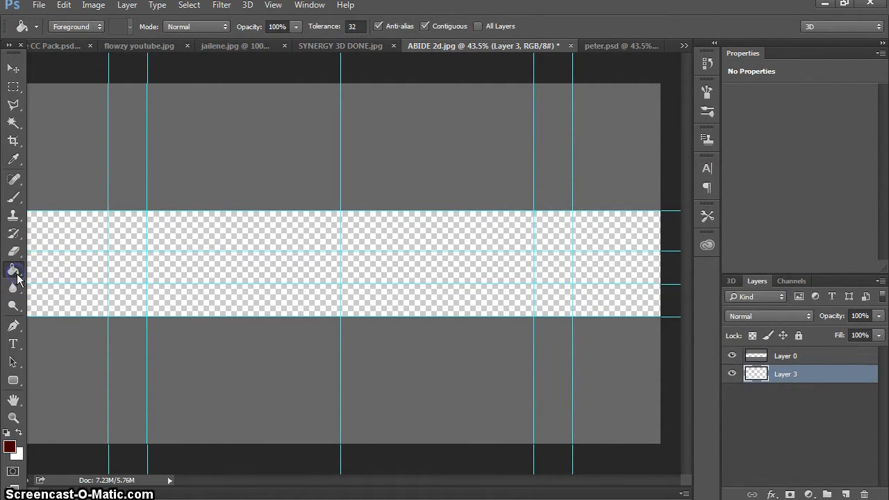
pyautogui.click(332, 271)
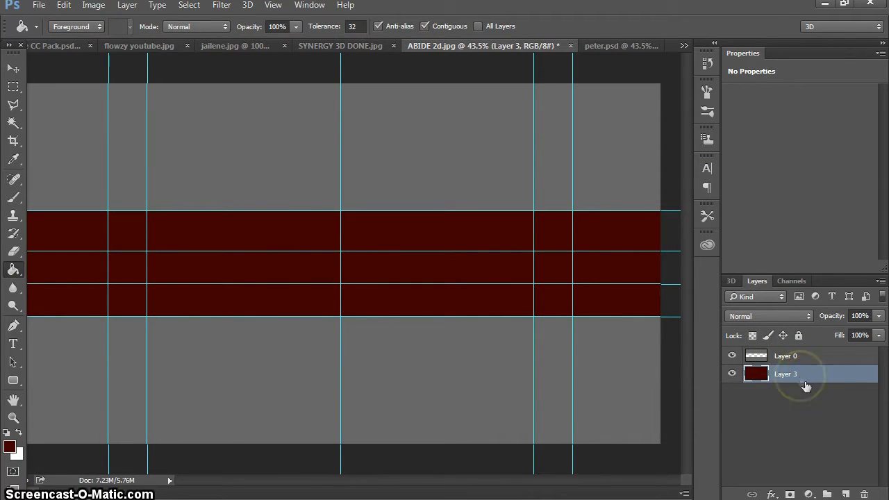
# Step: Add a new layer above the dark red layer and ready the Brush tool with white as the foreground color
pyautogui.click(847, 494)
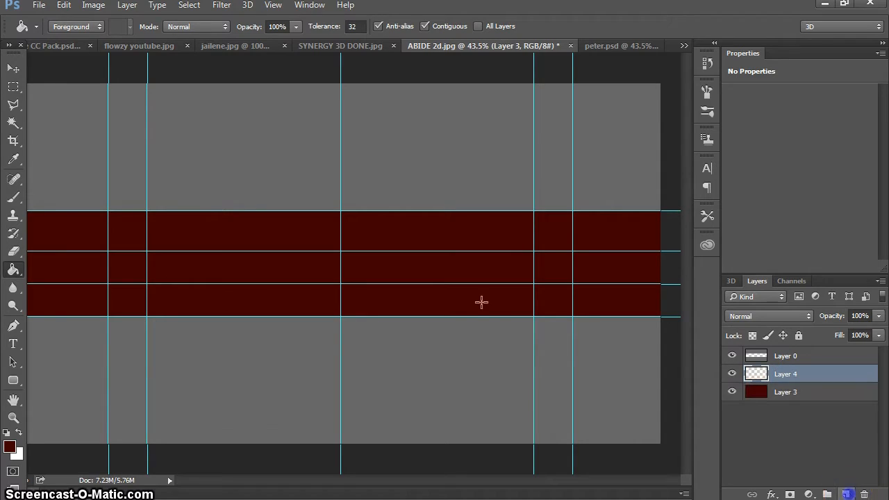
pyautogui.click(14, 200)
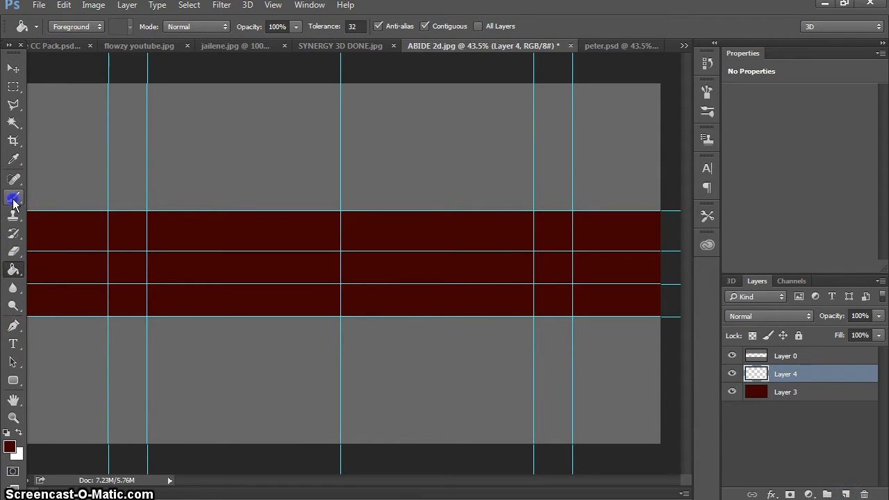
pyautogui.click(19, 432)
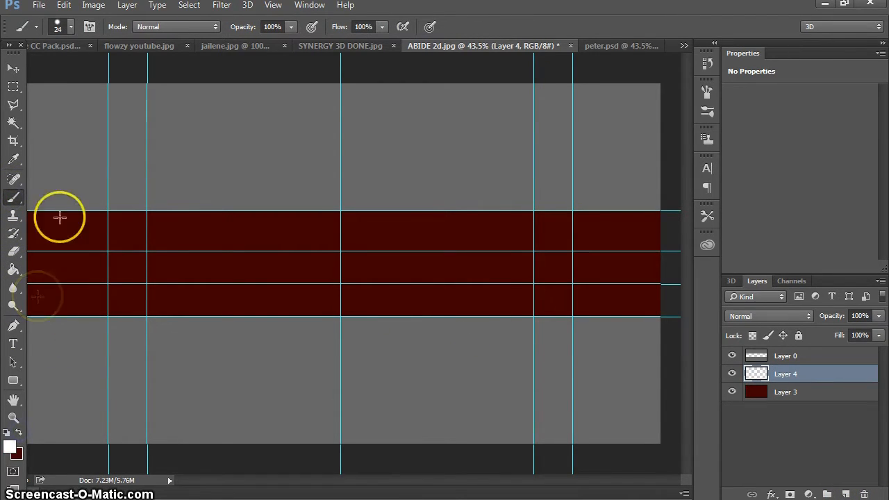
pyautogui.click(73, 27)
pyautogui.click(72, 27)
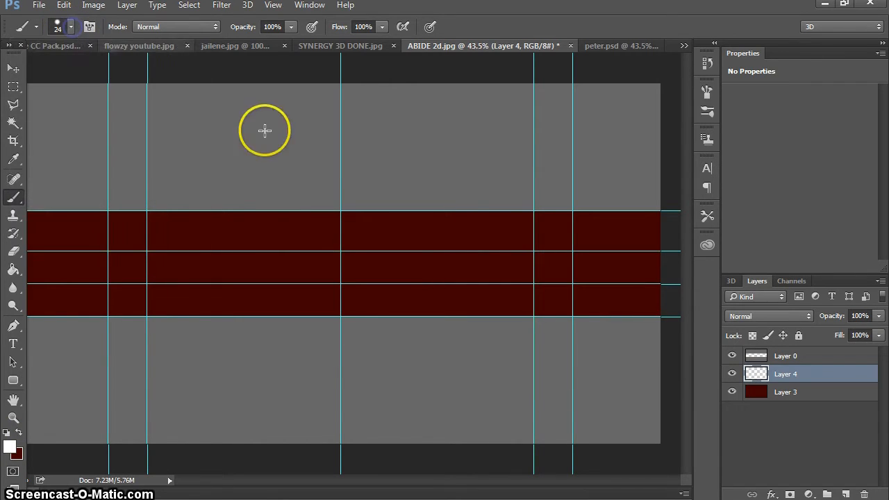
# Step: Soften the brush's hardness and set its size to about 328 px, undoing the trial stroke on the banner
pyautogui.keyDown('alt'); pyautogui.rightClick(450, 234); pyautogui.keyUp('alt')
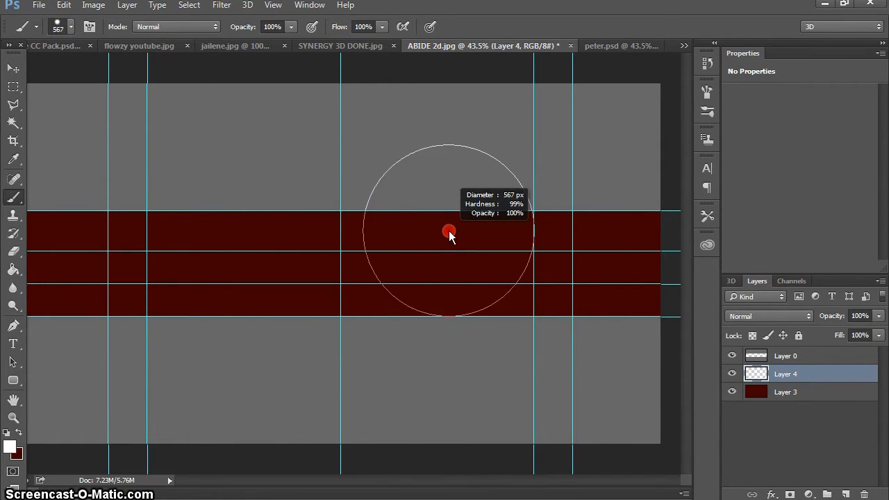
pyautogui.keyDown('alt'); pyautogui.rightClick(439, 277); pyautogui.keyUp('alt')
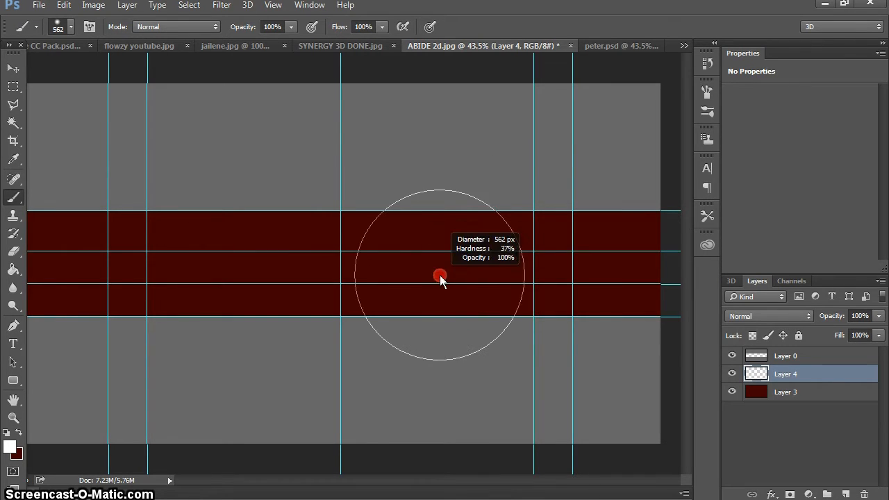
pyautogui.keyDown('alt'); pyautogui.rightClick(483, 229); pyautogui.keyUp('alt')
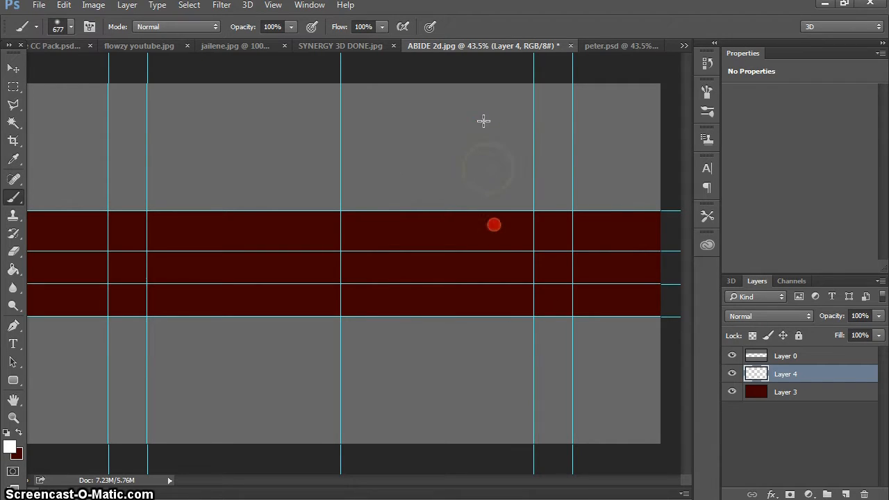
pyautogui.keyDown('alt'); pyautogui.rightClick(489, 237); pyautogui.keyUp('alt')
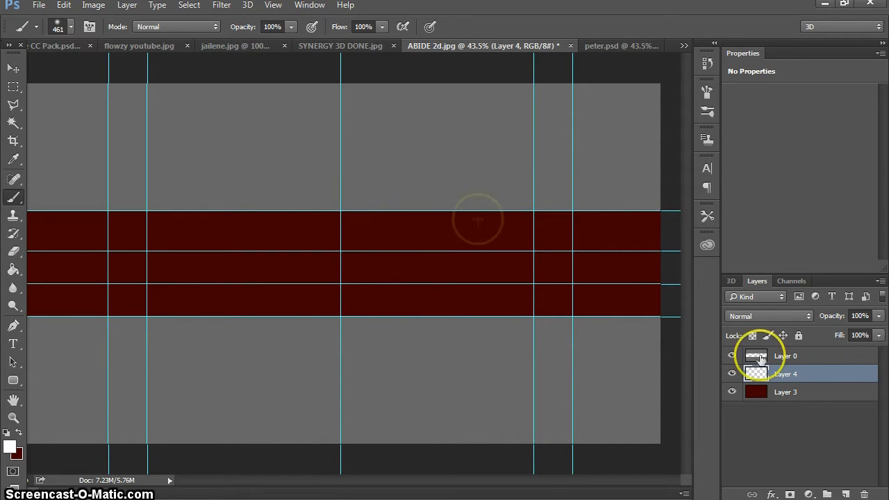
pyautogui.moveTo(414, 208); pyautogui.dragTo(656, 217)
pyautogui.hotkey('ctrl', 'z')
pyautogui.moveTo(463, 197); pyautogui.dragTo(445, 198)
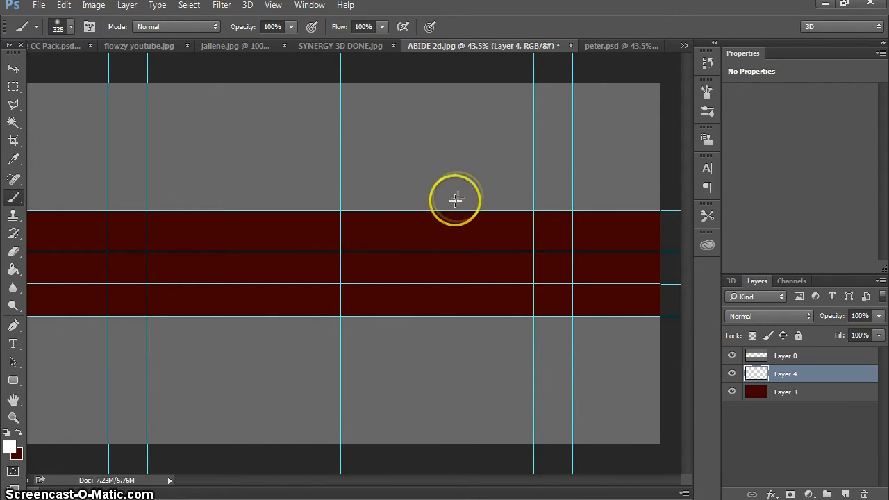
# Step: Paint soft white strokes along the banner's upper-right and lower-left edges, and set the layer's blending mode to Overlay
pyautogui.moveTo(427, 210); pyautogui.dragTo(656, 216)
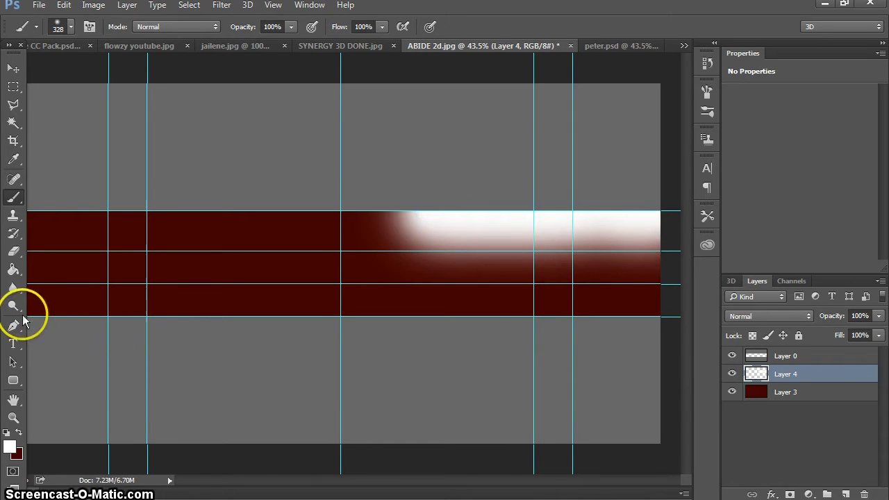
pyautogui.moveTo(34, 312); pyautogui.dragTo(285, 306)
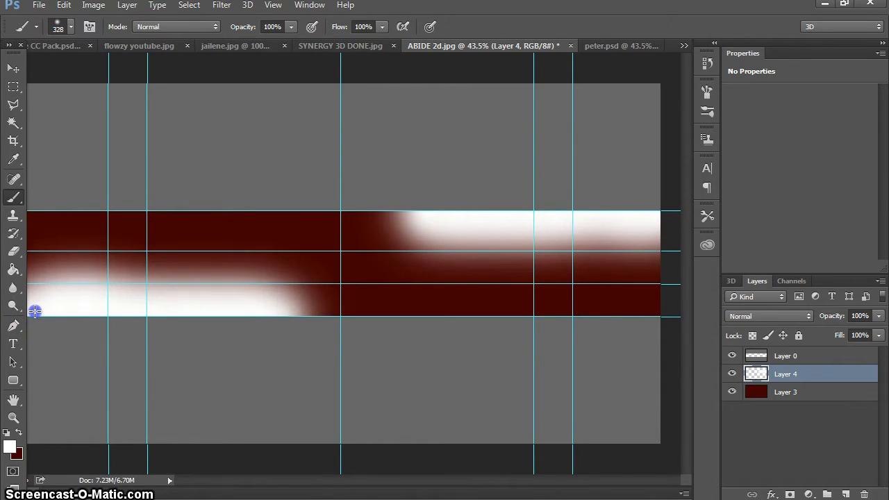
pyautogui.click(757, 322)
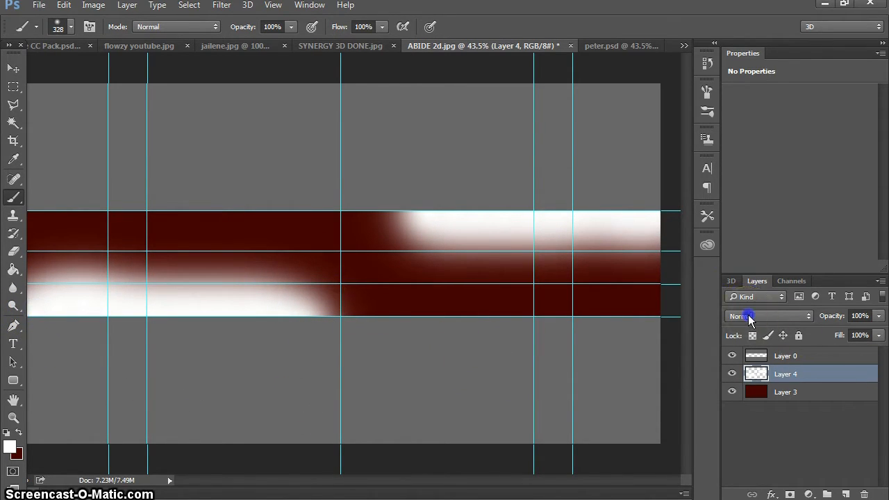
pyautogui.click(753, 174)
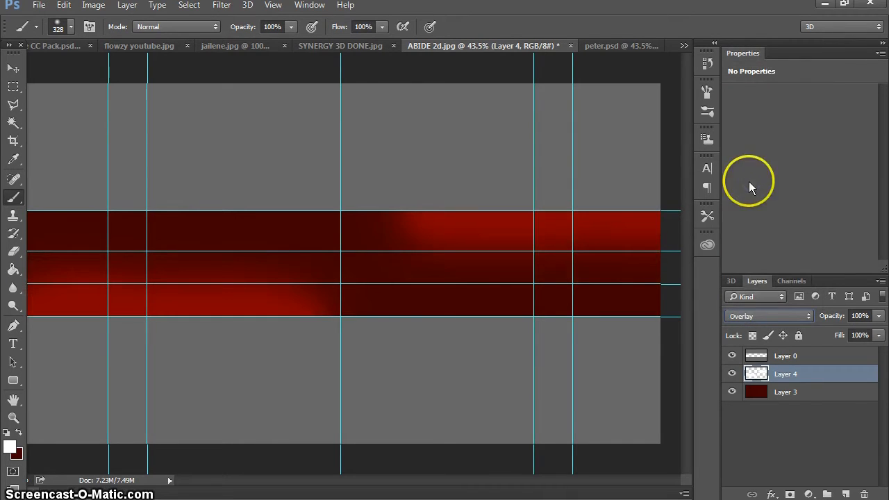
# Step: Merge the Overlay layer down into the dark red layer and add a new empty layer above it
pyautogui.rightClick(800, 378)
pyautogui.click(596, 409)
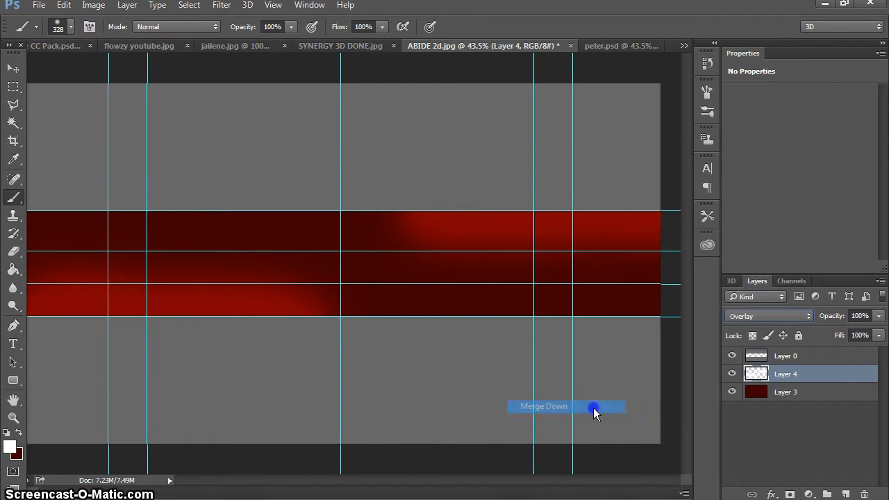
pyautogui.click(848, 494)
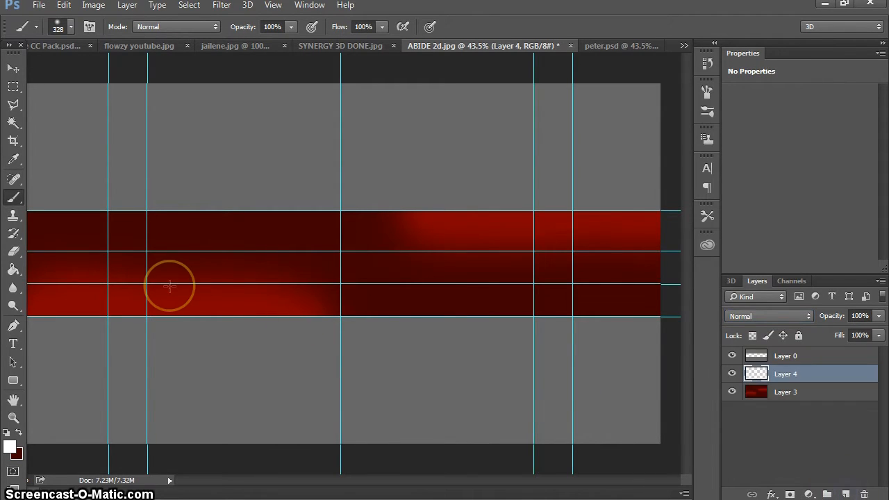
# Step: Change the foreground color to a dark purple
pyautogui.click(9, 448)
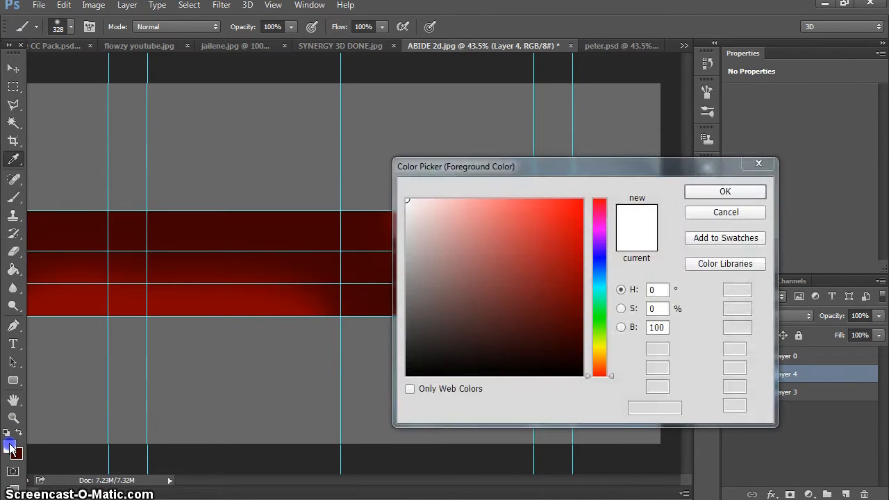
pyautogui.click(597, 238)
pyautogui.write('2c003e')
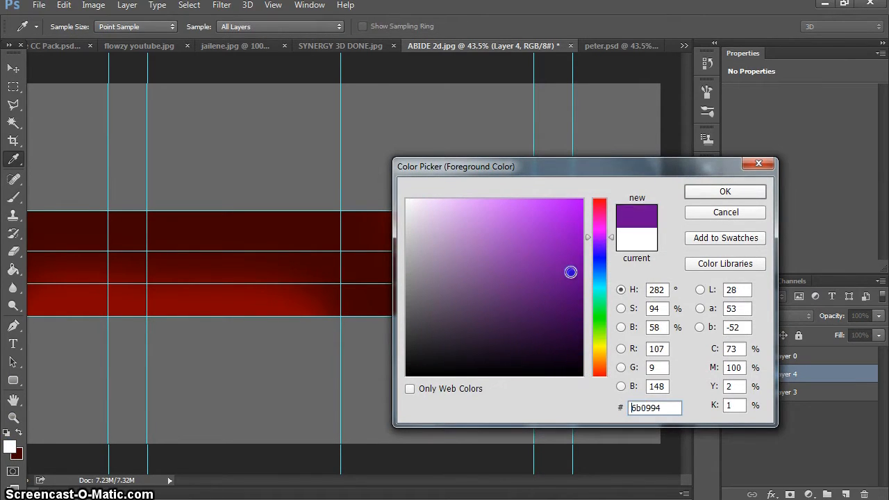
pyautogui.moveTo(572, 272); pyautogui.dragTo(583, 312)
pyautogui.click(737, 195)
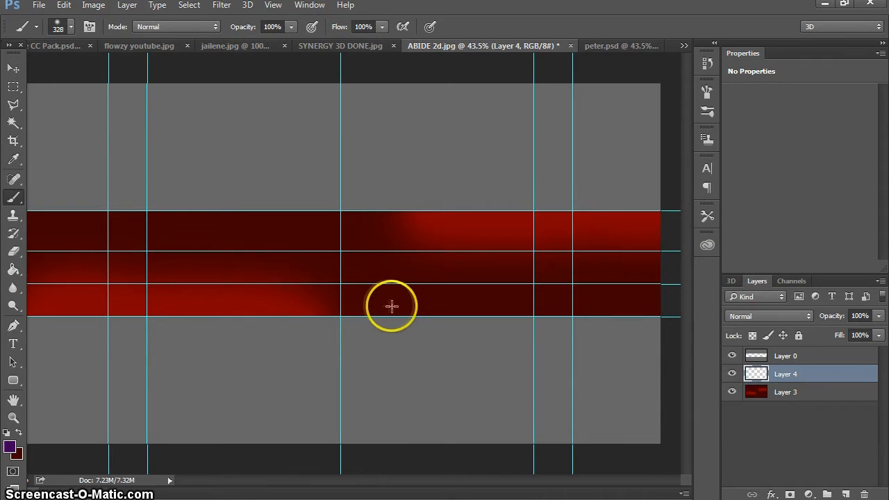
# Step: Paint purple strokes along the banner's lower-right and upper-left edges, and set the layer's blending mode to Luminosity
pyautogui.moveTo(382, 314); pyautogui.dragTo(382, 319)
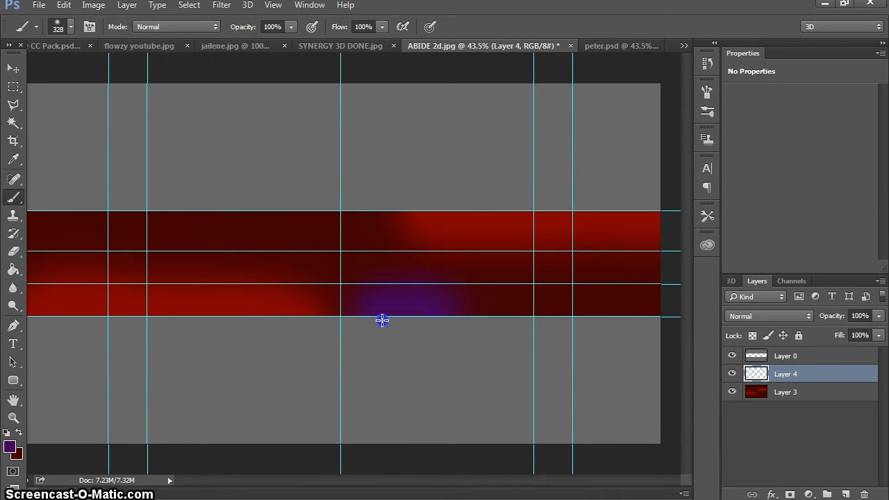
pyautogui.click(38, 209)
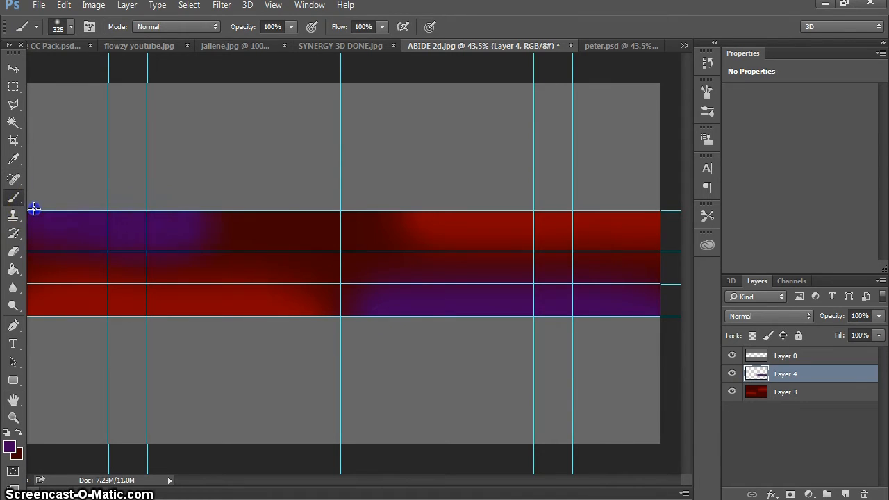
pyautogui.moveTo(34, 209); pyautogui.dragTo(290, 225)
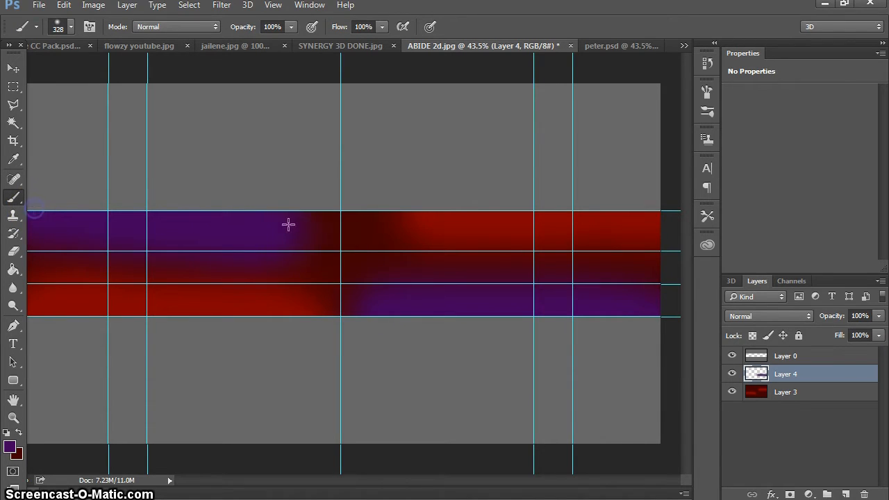
pyautogui.click(753, 319)
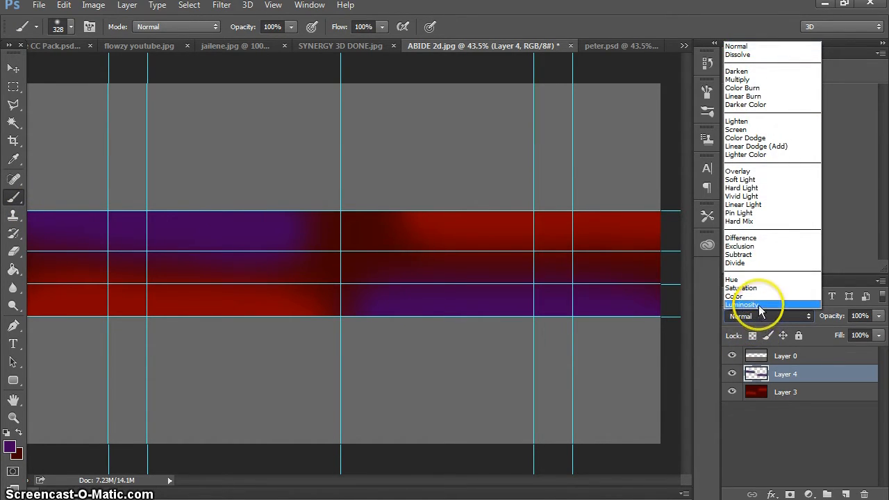
pyautogui.click(761, 306)
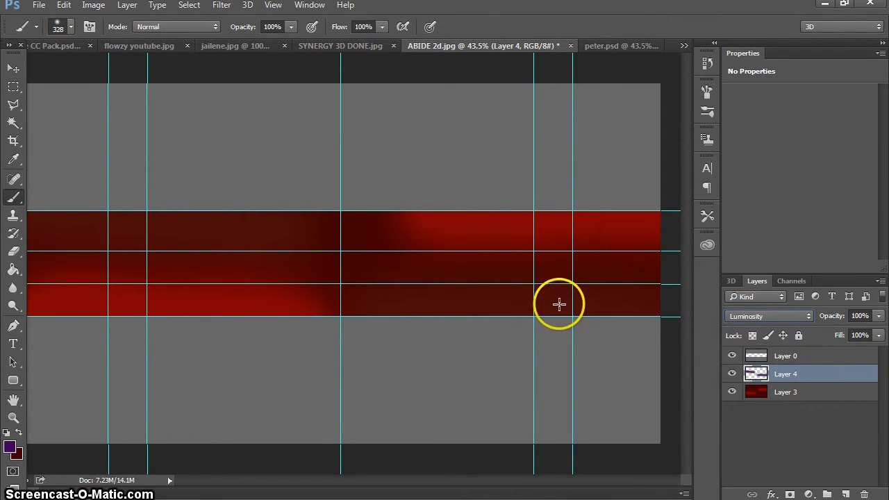
# Step: Lower the purple layer's Lightness to -47 with Hue/Saturation, and merge the layer with Layer 3
pyautogui.hotkey('ctrl', 'u')
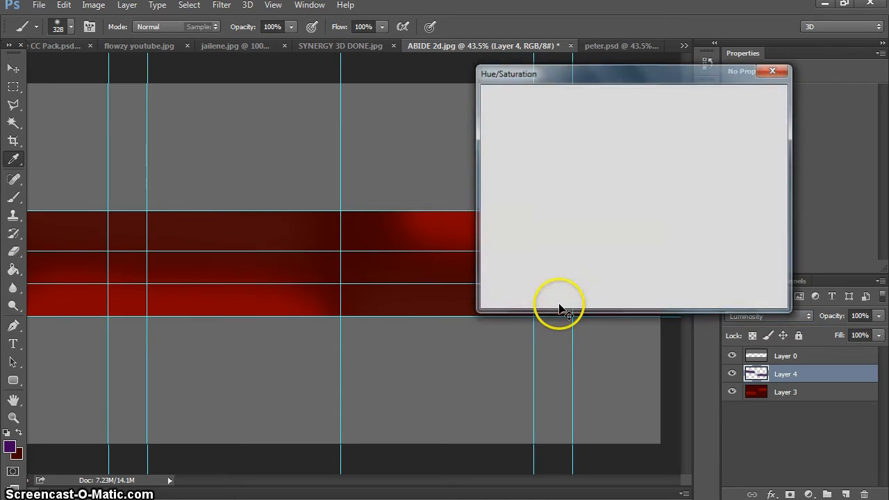
pyautogui.moveTo(602, 240); pyautogui.dragTo(570, 239)
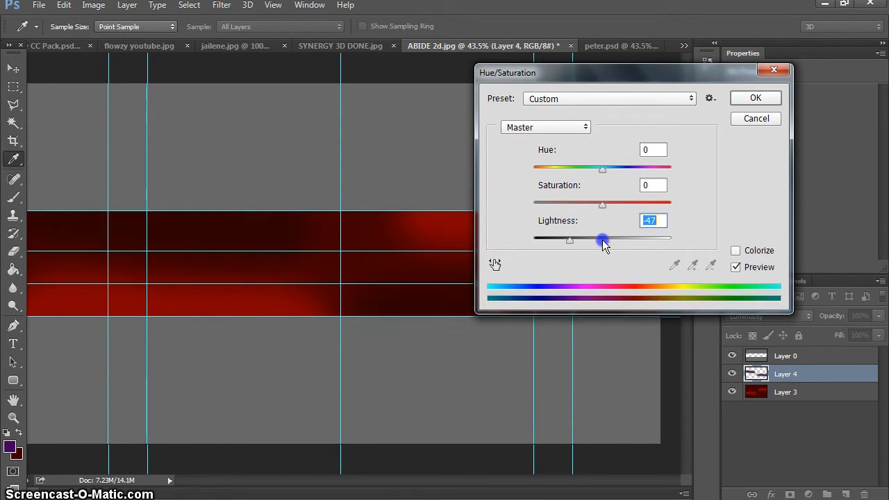
pyautogui.moveTo(599, 73); pyautogui.dragTo(571, 158)
pyautogui.click(720, 186)
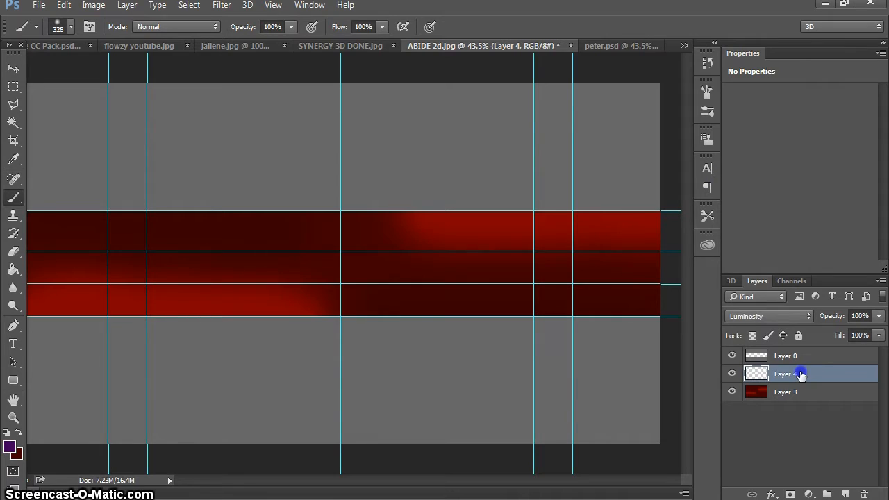
pyautogui.keyDown('shift'); pyautogui.click(821, 393); pyautogui.keyUp('shift')
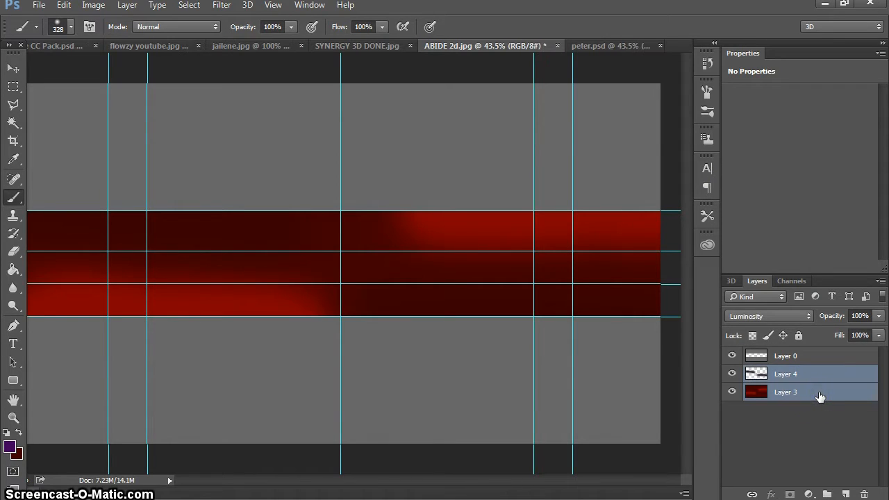
pyautogui.hotkey('ctrl', 'e')
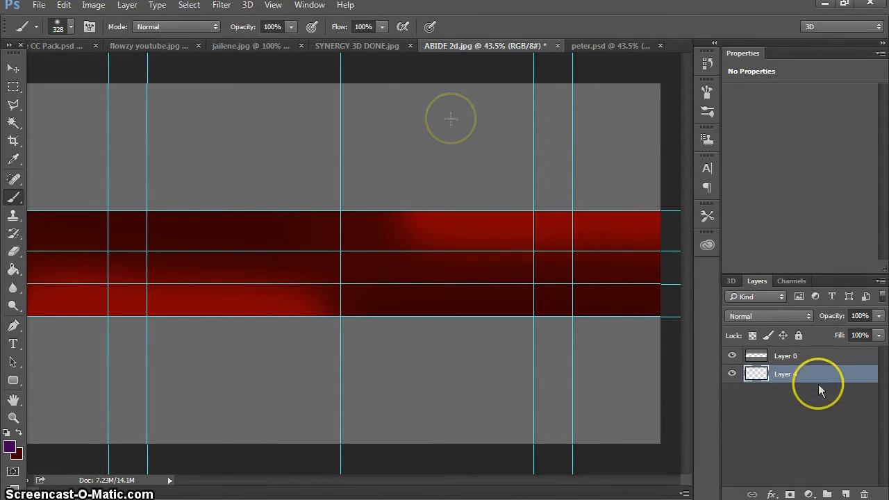
# Step: Apply a Gaussian Blur with a radius of about 137.6 pixels to Layer 4, the shaded red background
pyautogui.click(223, 5)
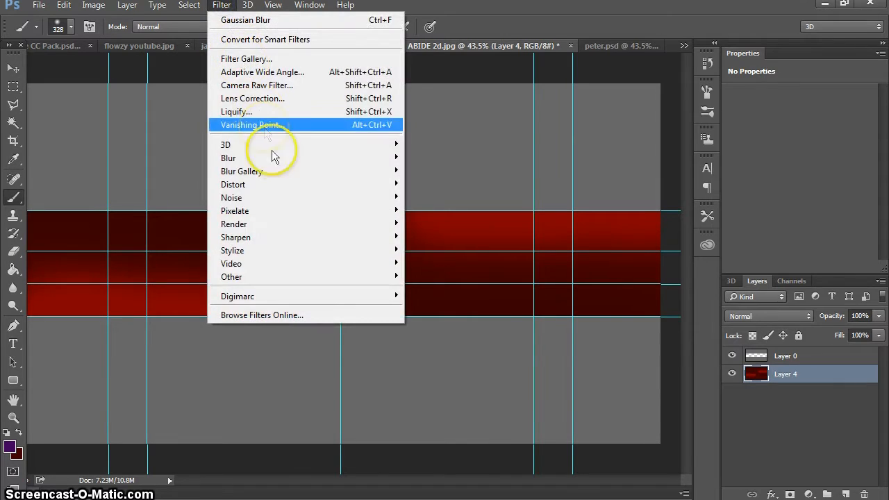
pyautogui.moveTo(319, 158)
pyautogui.click(435, 210)
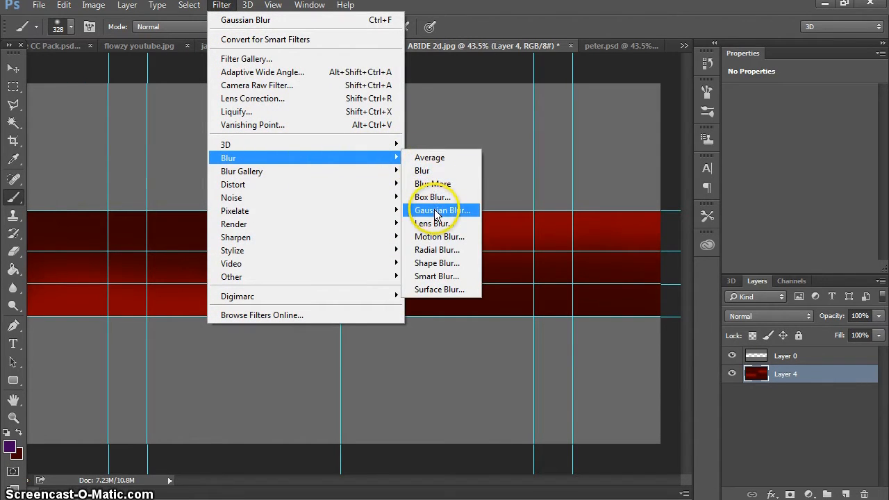
pyautogui.moveTo(629, 298); pyautogui.dragTo(631, 304)
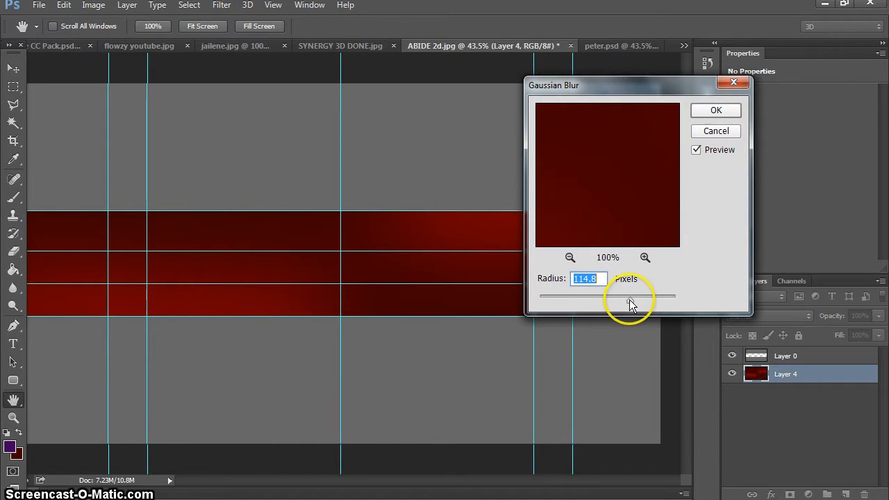
pyautogui.moveTo(631, 306); pyautogui.dragTo(628, 307)
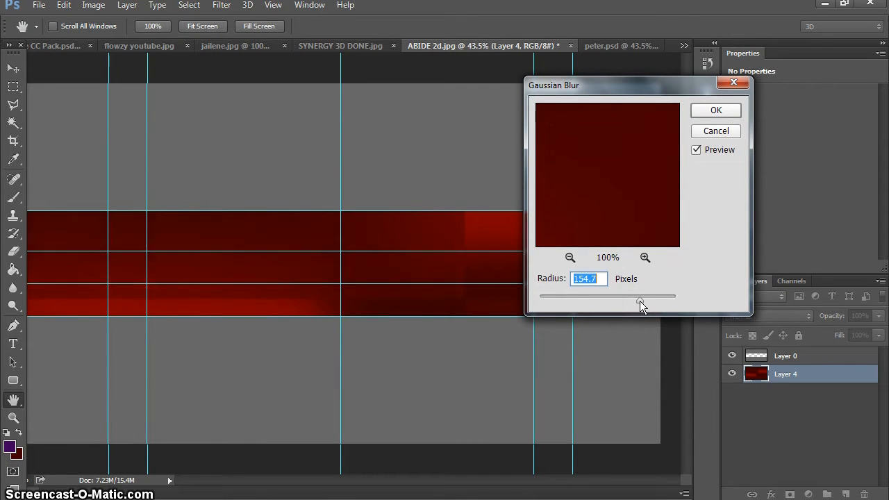
pyautogui.moveTo(641, 306); pyautogui.dragTo(640, 306)
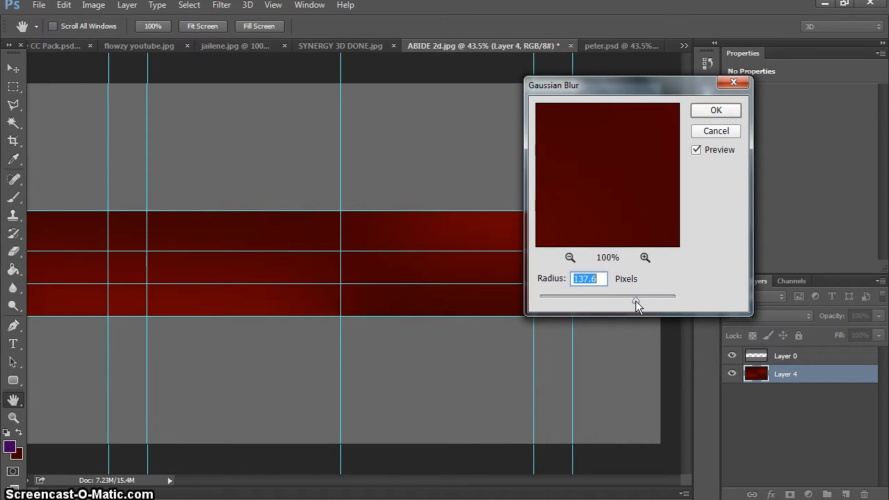
pyautogui.click(711, 112)
pyautogui.press('b')
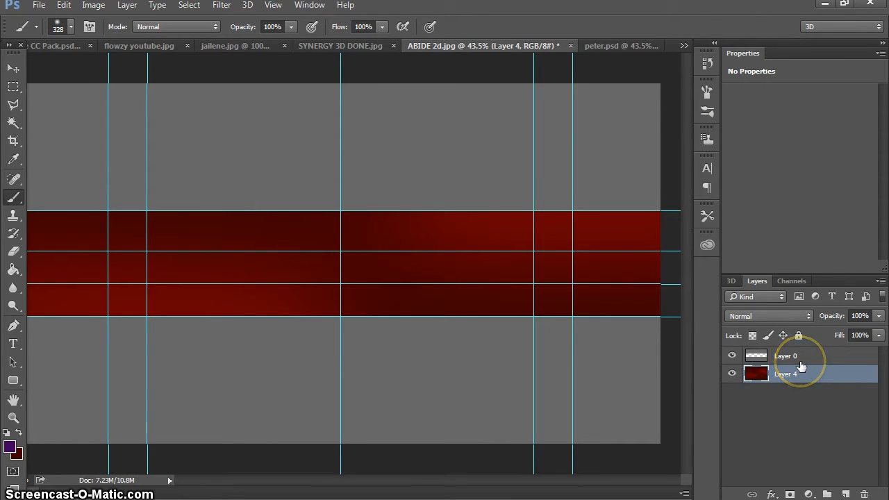
# Step: Duplicate Layer 4 with Overlay blending, merge the copy with the original, and select the merged layer
pyautogui.hotkey('ctrl', 'j')
pyautogui.click(785, 316)
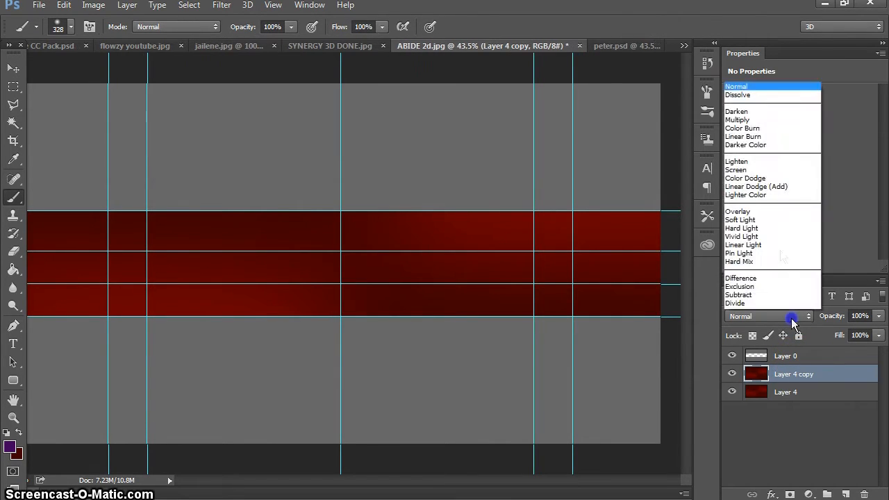
pyautogui.click(762, 173)
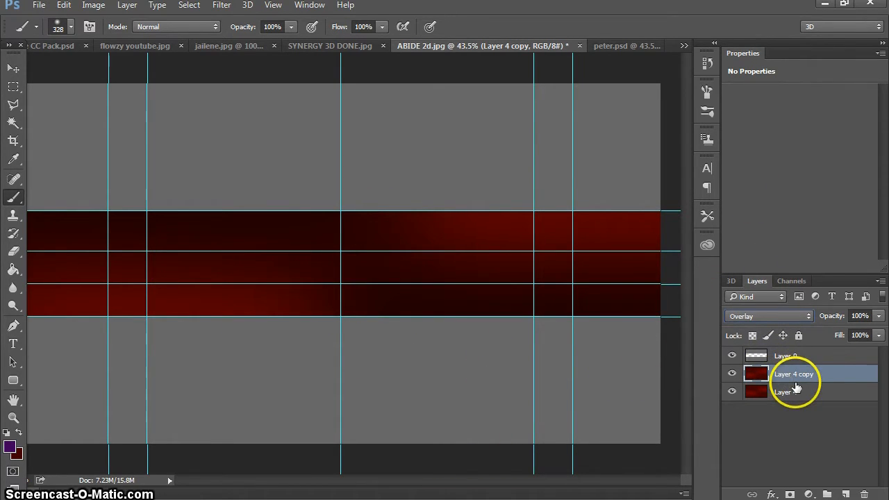
pyautogui.keyDown('shift'); pyautogui.click(827, 392); pyautogui.keyUp('shift')
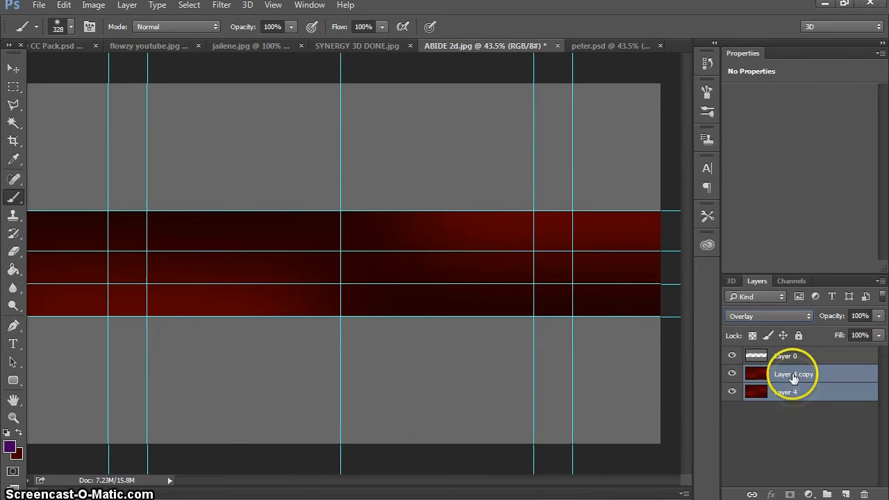
pyautogui.moveTo(785, 364); pyautogui.dragTo(808, 393)
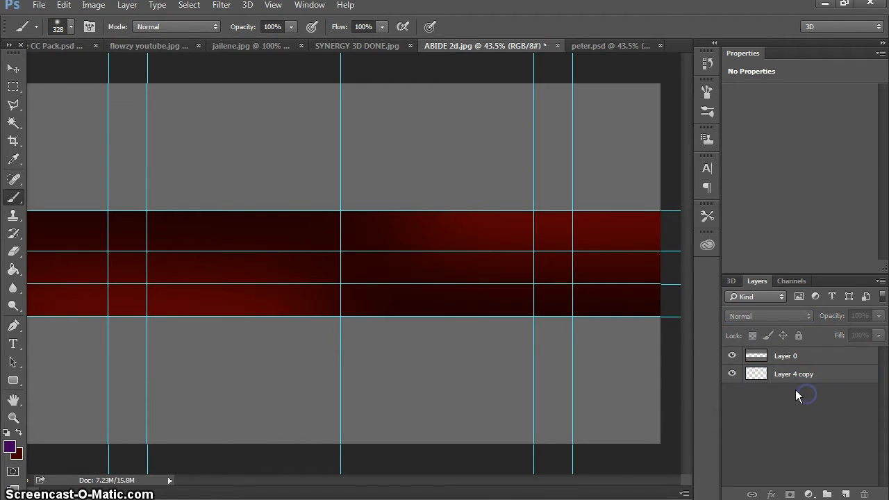
pyautogui.click(750, 385)
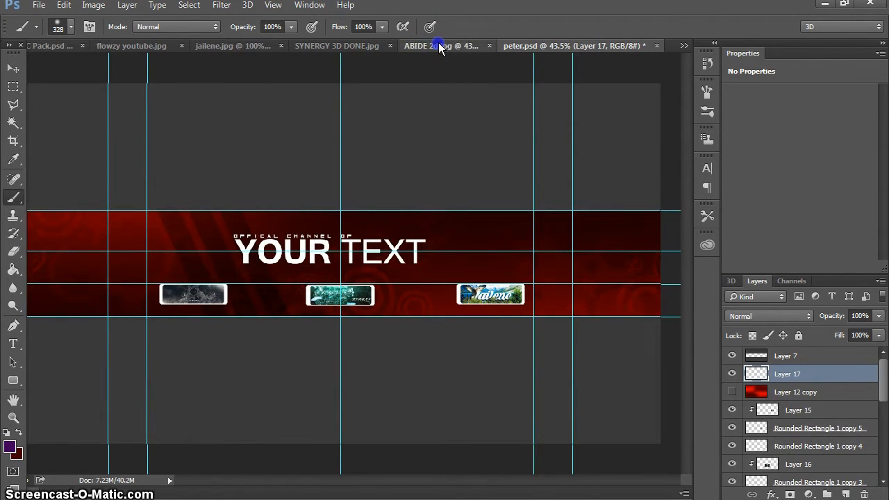
# Step: Compare the red background in ABIDE 2d.jpg with the finished banner in peter.psd
pyautogui.click(440, 46)
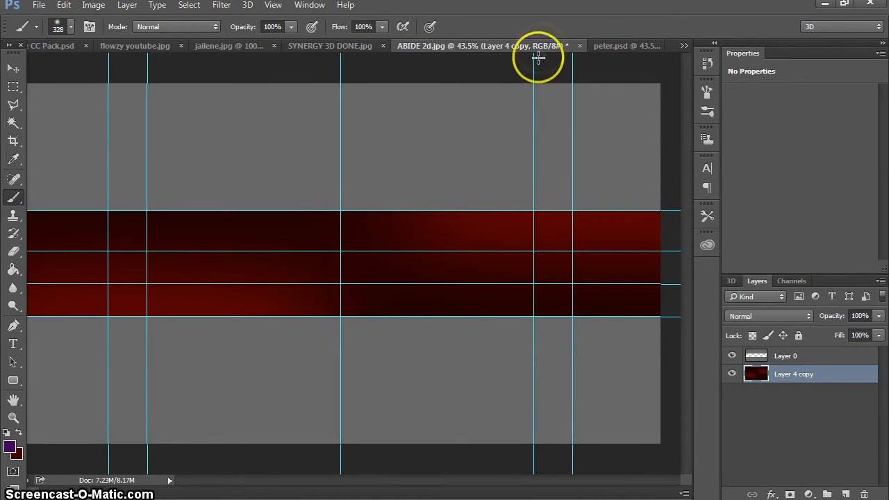
pyautogui.click(621, 45)
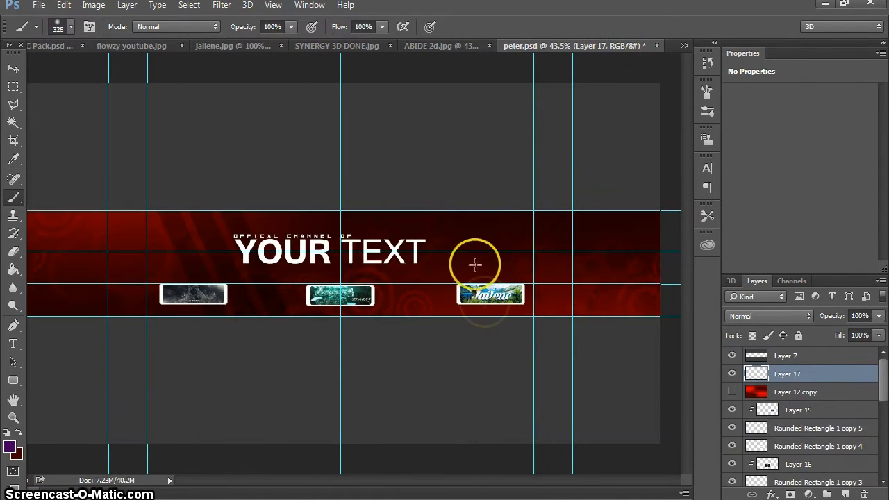
pyautogui.click(449, 47)
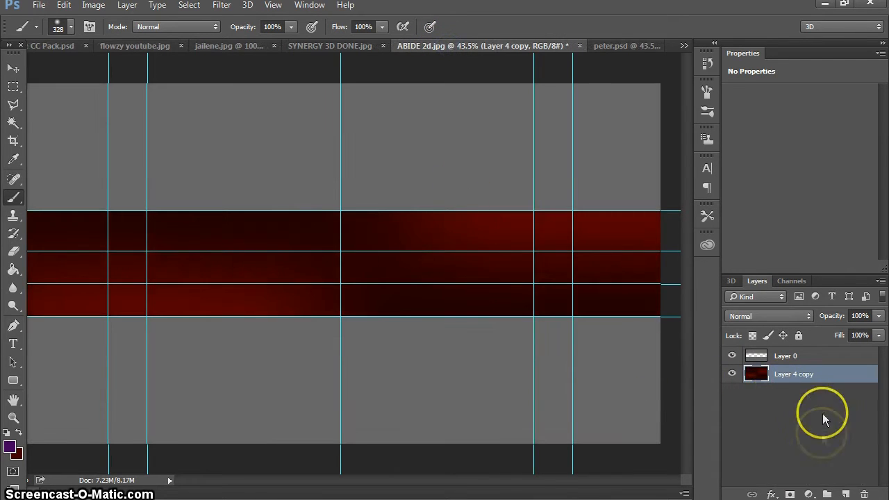
# Step: Add a new empty layer above Layer 4 copy and choose the recent 834 px brush
pyautogui.click(844, 495)
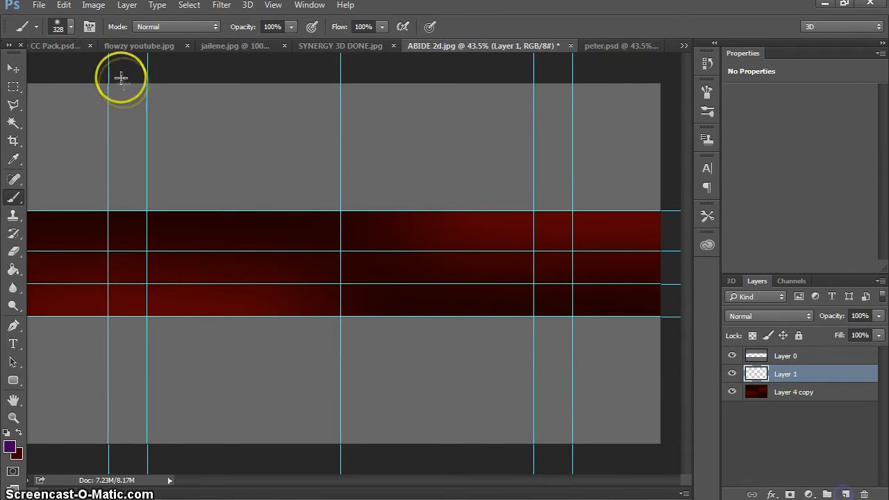
pyautogui.click(64, 27)
pyautogui.moveTo(173, 174)
pyautogui.mouseDown()
pyautogui.moveTo(171, 233)
pyautogui.moveTo(171, 149)
pyautogui.mouseUp()
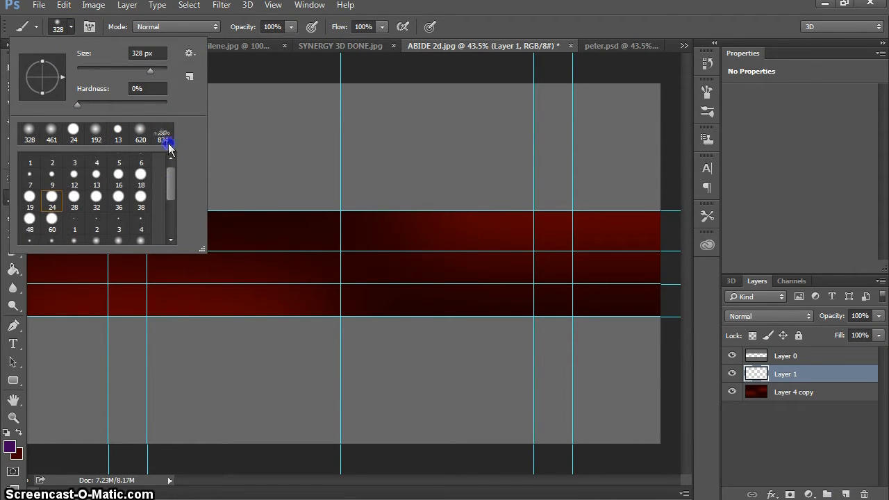
pyautogui.click(162, 139)
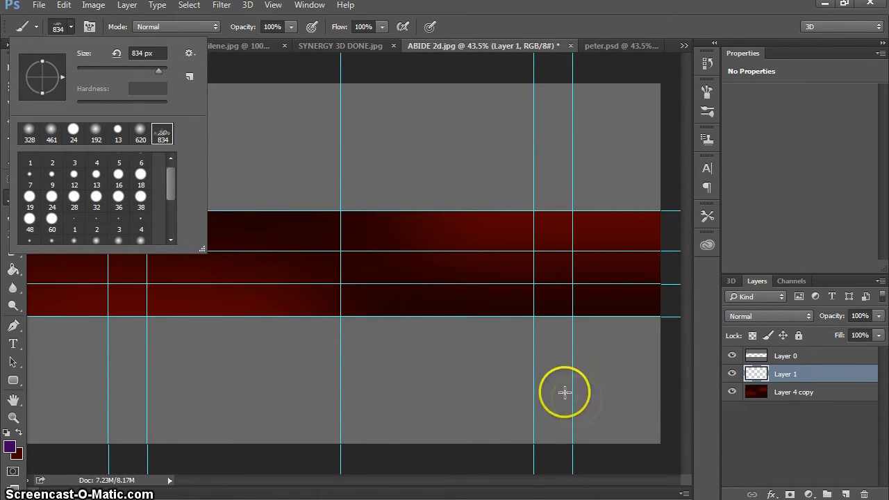
pyautogui.click(752, 443)
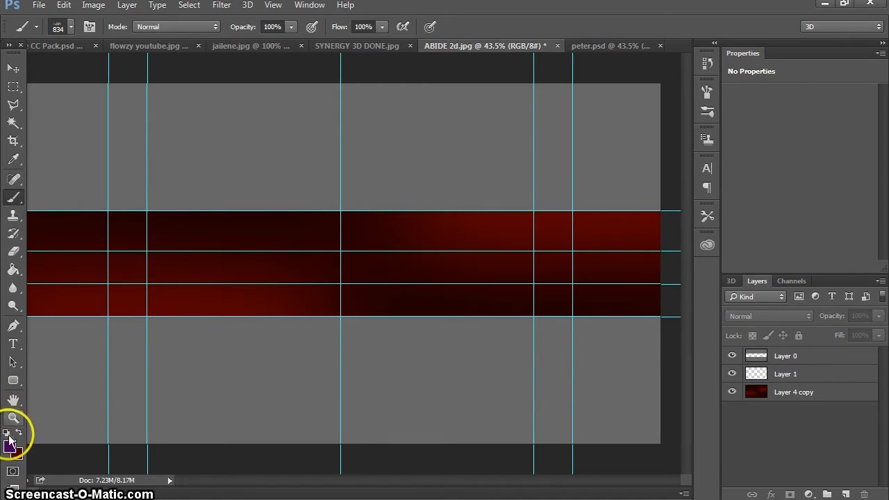
# Step: Set the foreground color to white, hex ffffff
pyautogui.click(9, 447)
pyautogui.write('ffffff')
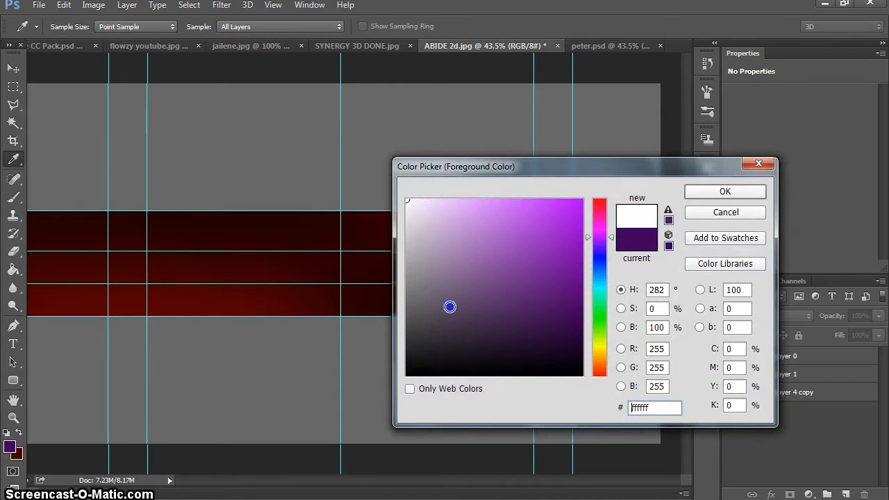
pyautogui.click(704, 194)
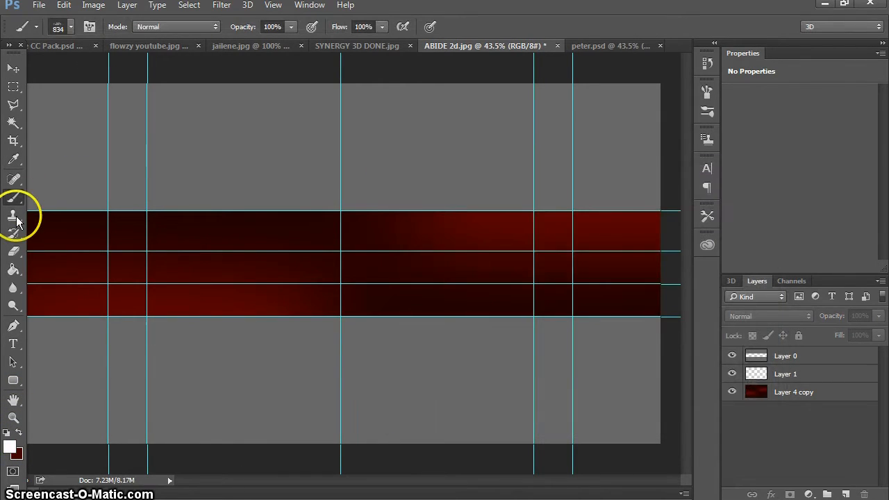
# Step: Load the Ferox Brushes set and append it to the current brush presets
pyautogui.click(71, 28)
pyautogui.click(190, 53)
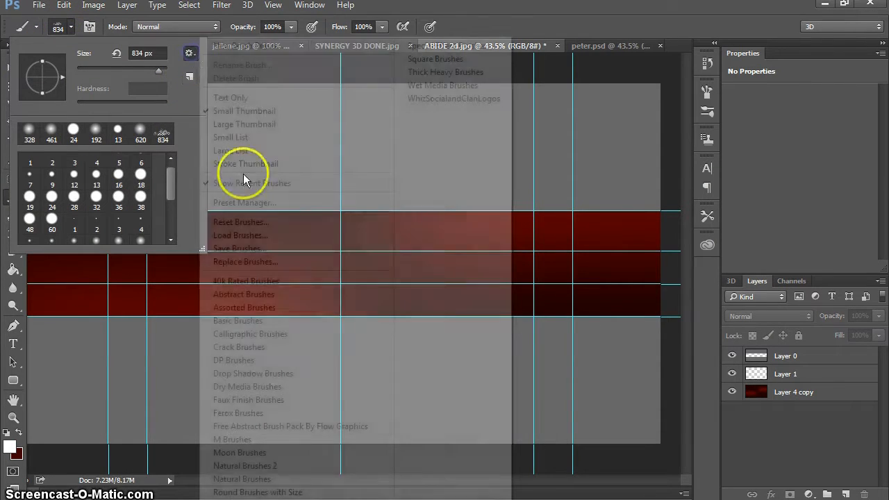
pyautogui.click(268, 412)
pyautogui.click(317, 198)
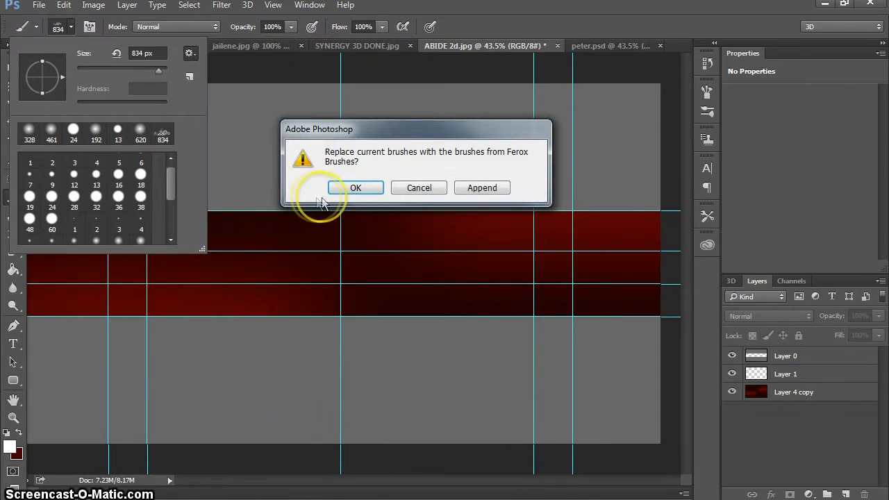
pyautogui.click(469, 188)
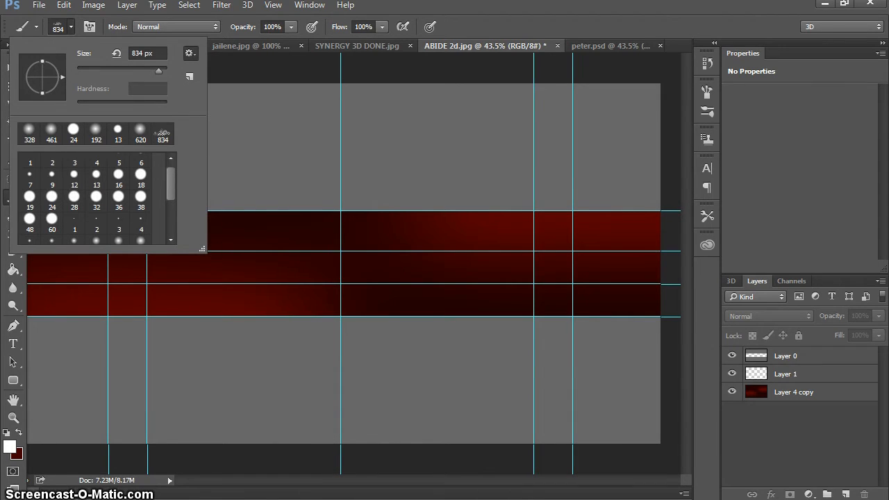
# Step: Switch to Windows Task Manager to check the CPU usage, and minimize it again
pyautogui.hotkey('ctrl', 'shift', 'Escape')
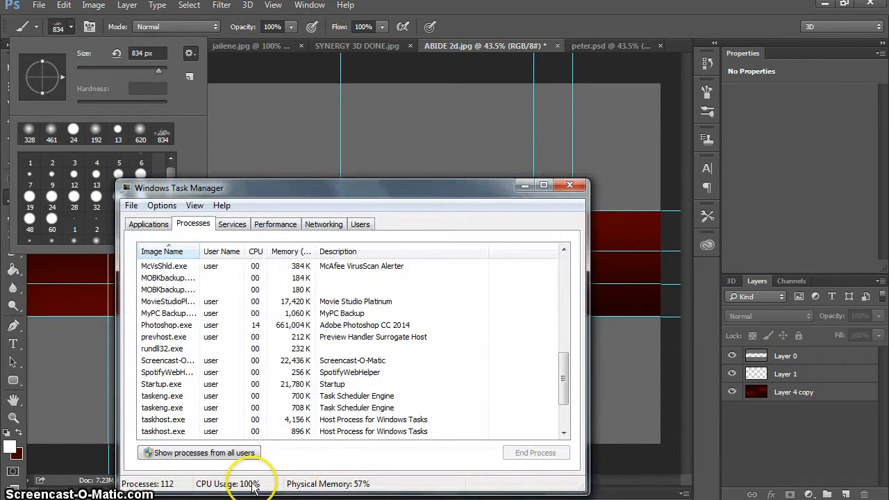
pyautogui.click(526, 186)
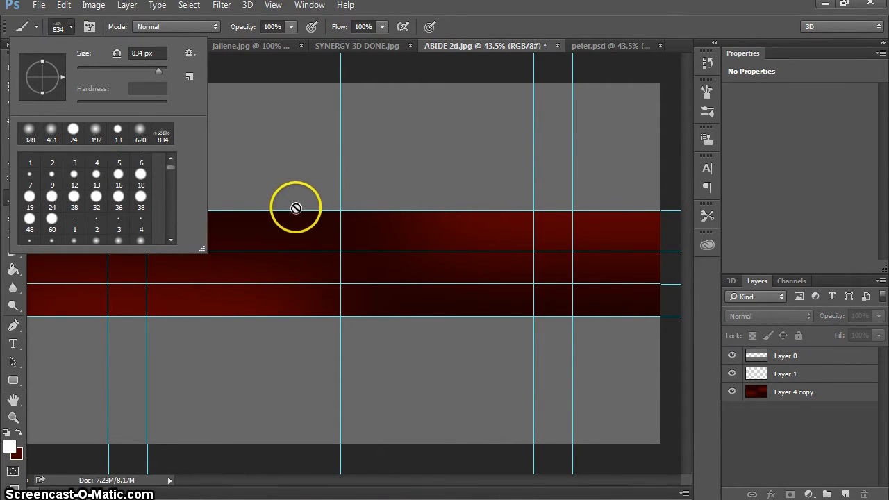
# Step: Browse through the loaded brush presets and choose the 131 px brush made of linked circles
pyautogui.click(171, 240)
pyautogui.click(171, 241)
pyautogui.click(171, 241)
pyautogui.click(170, 241)
pyautogui.click(171, 241)
pyautogui.click(171, 240)
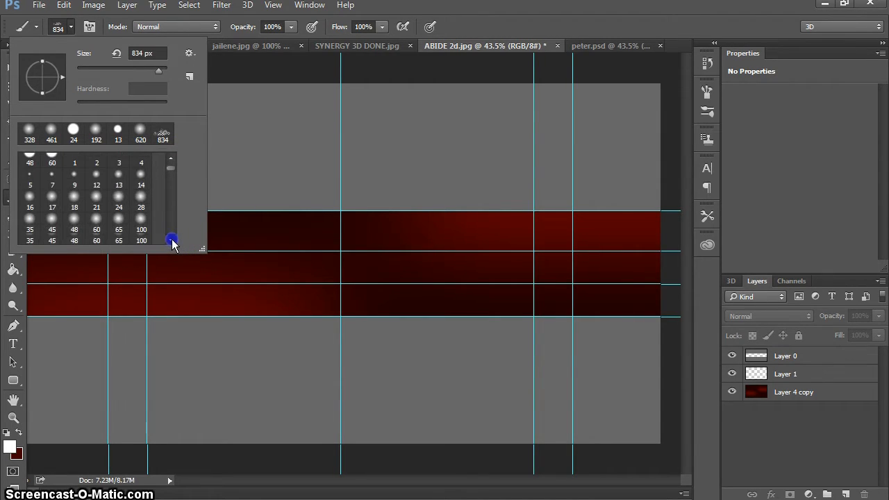
pyautogui.click(170, 241)
pyautogui.click(171, 241)
pyautogui.click(171, 240)
pyautogui.click(171, 241)
pyautogui.click(171, 241)
pyautogui.click(171, 240)
pyautogui.click(171, 241)
pyautogui.click(171, 241)
pyautogui.click(171, 240)
pyautogui.click(171, 240)
pyautogui.click(171, 241)
pyautogui.click(171, 240)
pyautogui.click(171, 240)
pyautogui.click(171, 241)
pyautogui.click(171, 241)
pyautogui.click(171, 240)
pyautogui.click(171, 240)
pyautogui.click(171, 240)
pyautogui.click(171, 240)
pyautogui.click(171, 241)
pyautogui.click(171, 241)
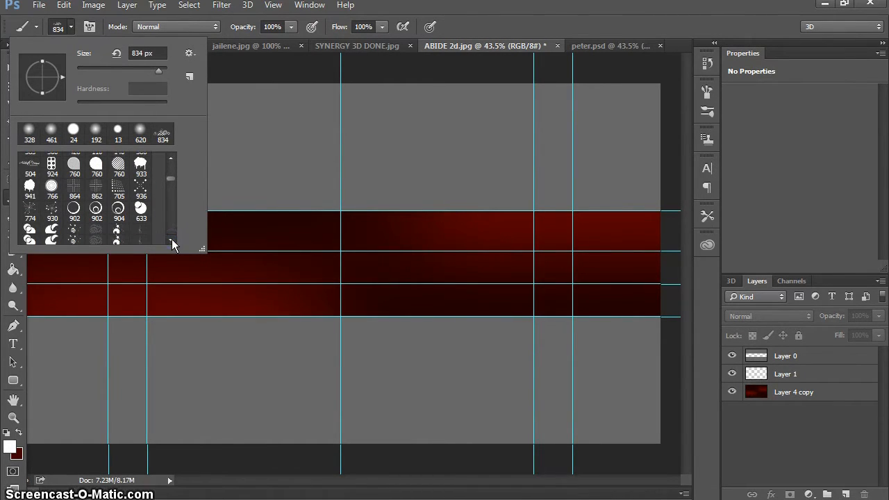
pyautogui.click(170, 240)
pyautogui.click(171, 240)
pyautogui.click(171, 241)
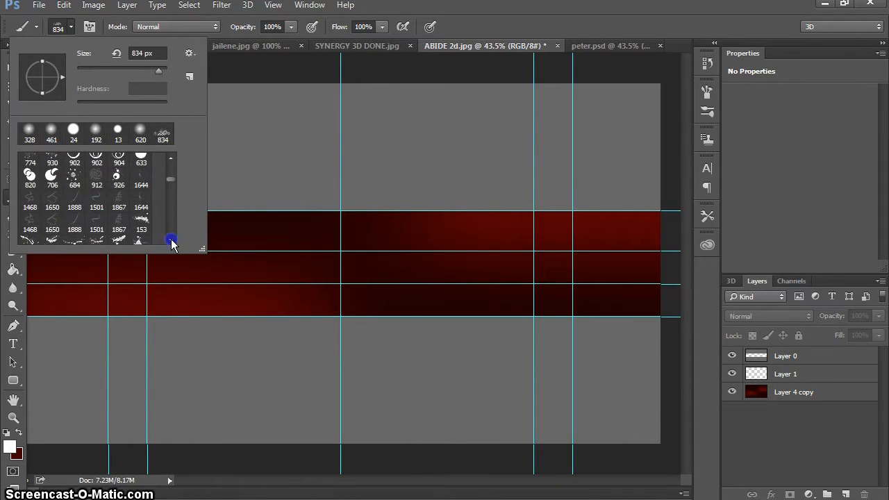
pyautogui.click(171, 240)
pyautogui.click(171, 241)
pyautogui.click(171, 240)
pyautogui.click(170, 240)
pyautogui.click(171, 241)
pyautogui.click(171, 240)
pyautogui.click(171, 240)
pyautogui.click(171, 240)
pyautogui.click(171, 240)
pyautogui.click(171, 241)
pyautogui.click(171, 240)
pyautogui.click(171, 240)
pyautogui.click(171, 240)
pyautogui.click(171, 241)
pyautogui.click(171, 241)
pyautogui.click(171, 241)
pyautogui.click(171, 240)
pyautogui.click(171, 240)
pyautogui.click(171, 241)
pyautogui.click(171, 240)
pyautogui.click(170, 240)
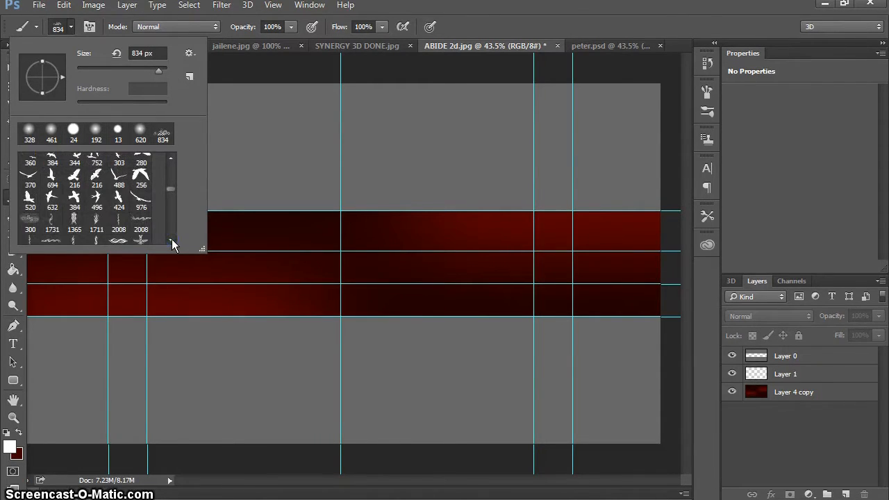
pyautogui.click(171, 241)
pyautogui.click(171, 241)
pyautogui.click(171, 240)
pyautogui.click(170, 240)
pyautogui.click(171, 241)
pyautogui.click(171, 240)
pyautogui.click(171, 240)
pyautogui.click(171, 240)
pyautogui.click(171, 240)
pyautogui.click(171, 241)
pyautogui.click(171, 240)
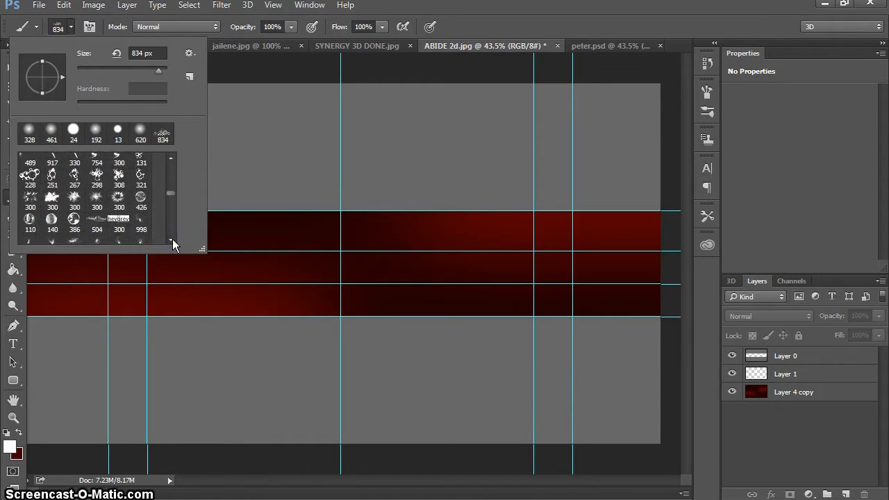
pyautogui.click(170, 160)
pyautogui.click(141, 168)
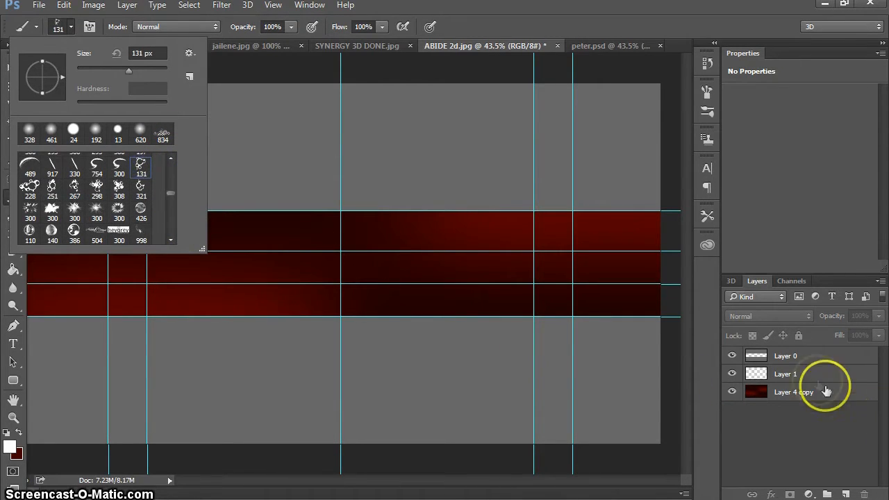
# Step: On Layer 1, set the foreground color to bright red and stamp the circle brush right of the banner's center
pyautogui.click(799, 375)
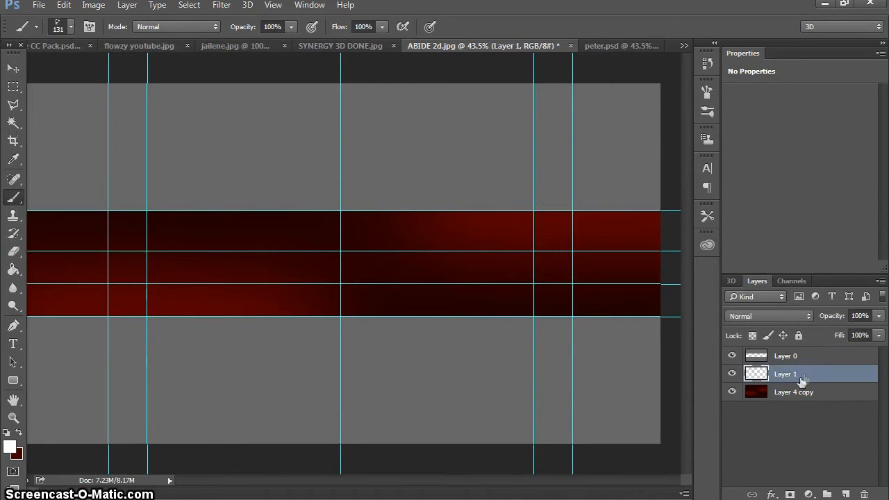
pyautogui.click(10, 447)
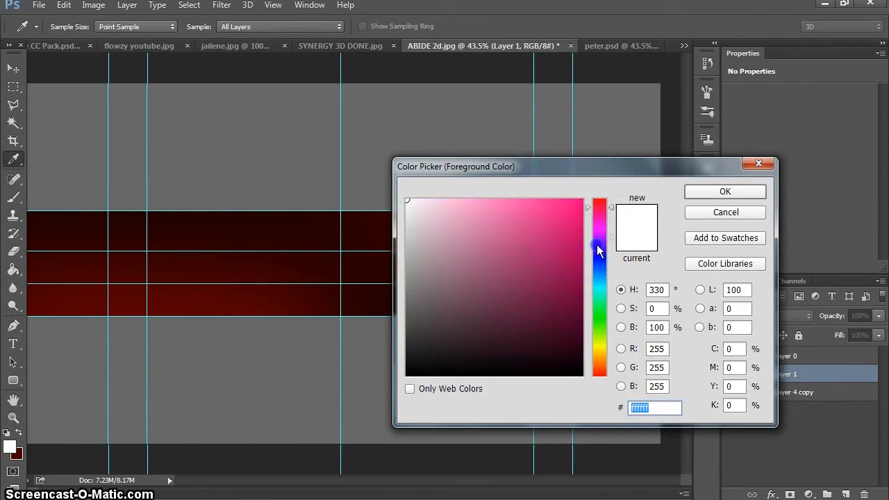
pyautogui.click(550, 235)
pyautogui.click(711, 192)
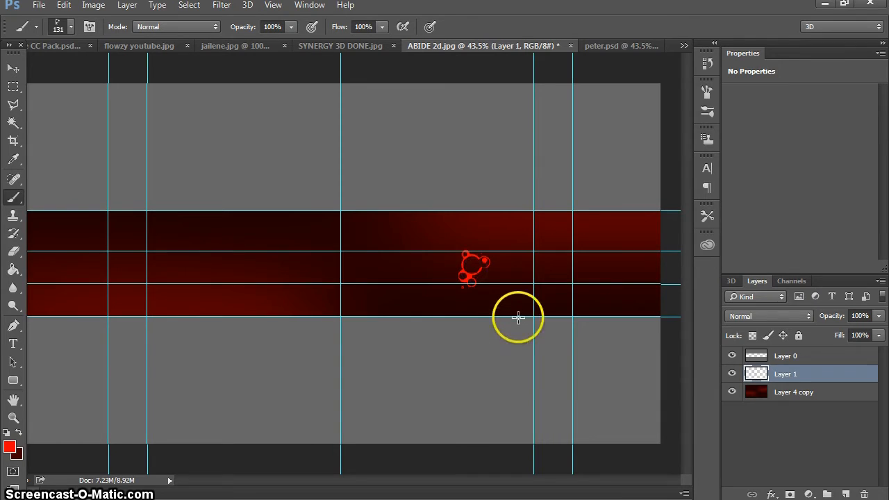
# Step: On Layer 1, undo the previous circle stamp, enlarge the brush to 499 px and stamp it right of the banner's center
pyautogui.keyDown('alt'); pyautogui.rightClick(488, 287); pyautogui.keyUp('alt')
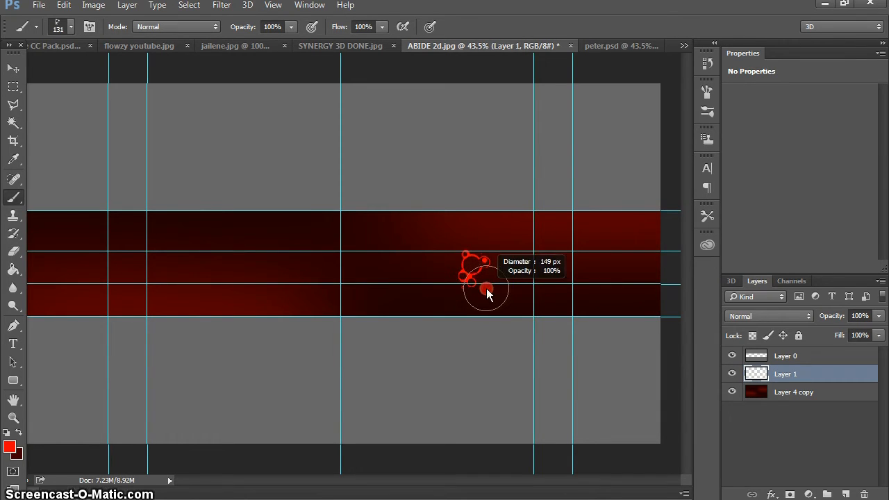
pyautogui.click(508, 299)
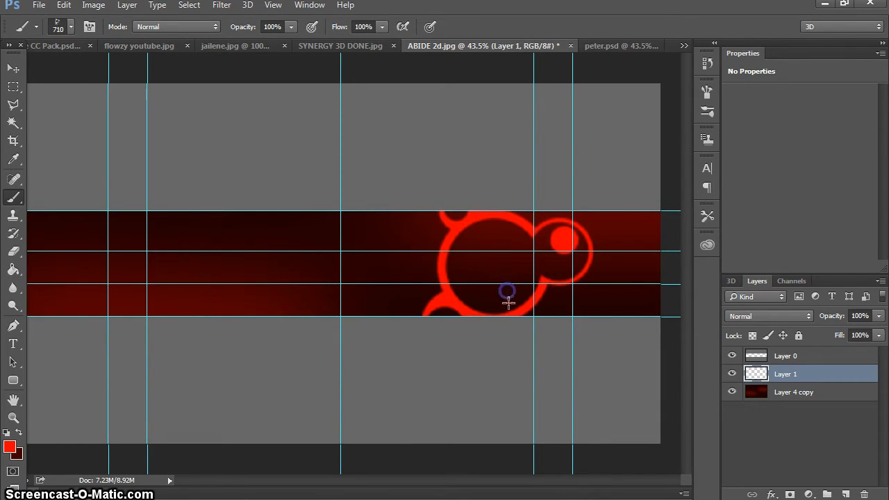
pyautogui.hotkey('ctrl', 'z')
pyautogui.keyDown('alt'); pyautogui.rightClick(510, 303); pyautogui.keyUp('alt')
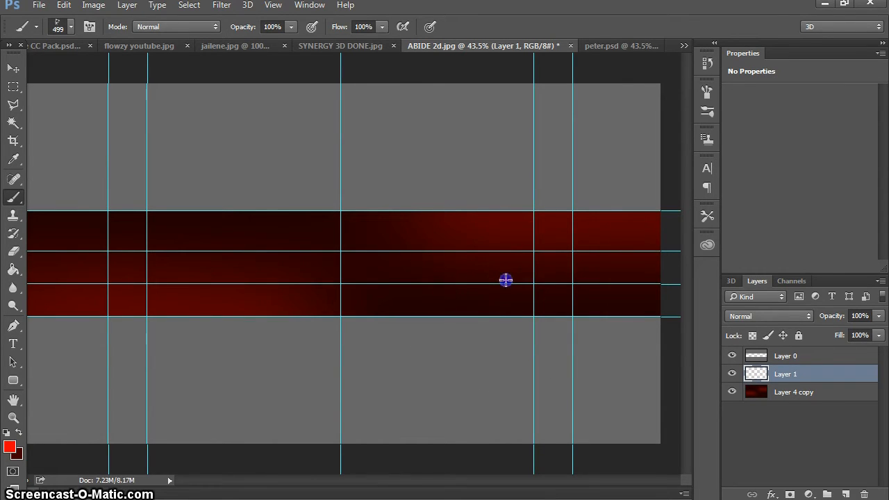
pyautogui.click(506, 282)
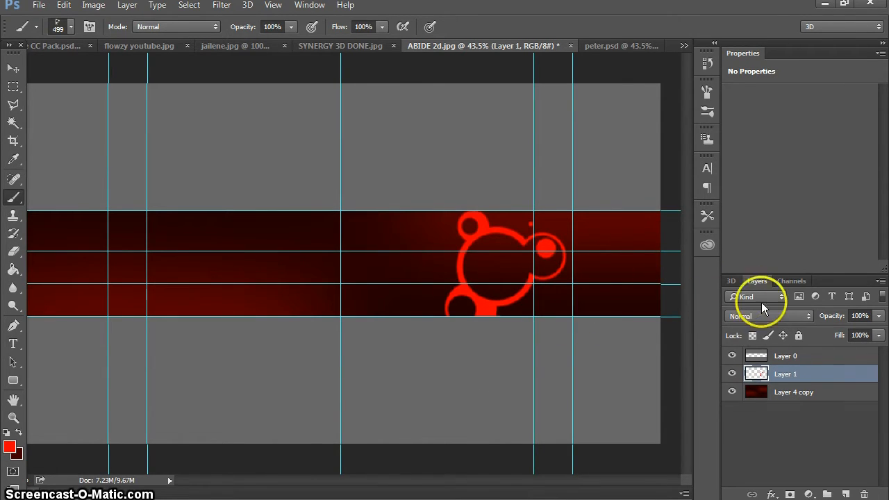
# Step: Set Layer 1's blend mode to Overlay and preview a lower layer opacity
pyautogui.click(784, 316)
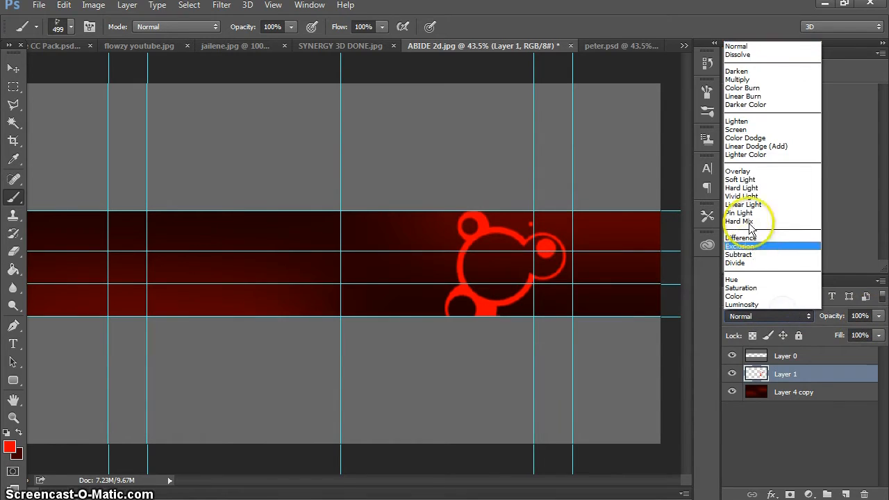
pyautogui.click(750, 171)
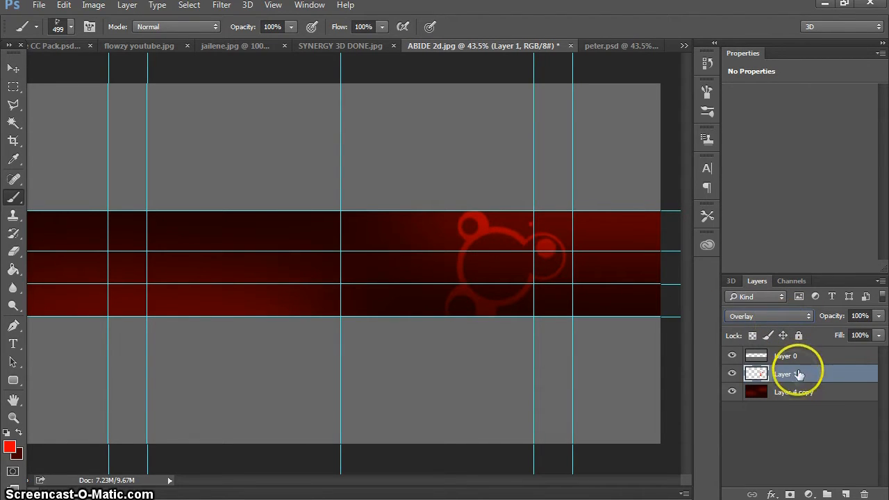
pyautogui.click(879, 316)
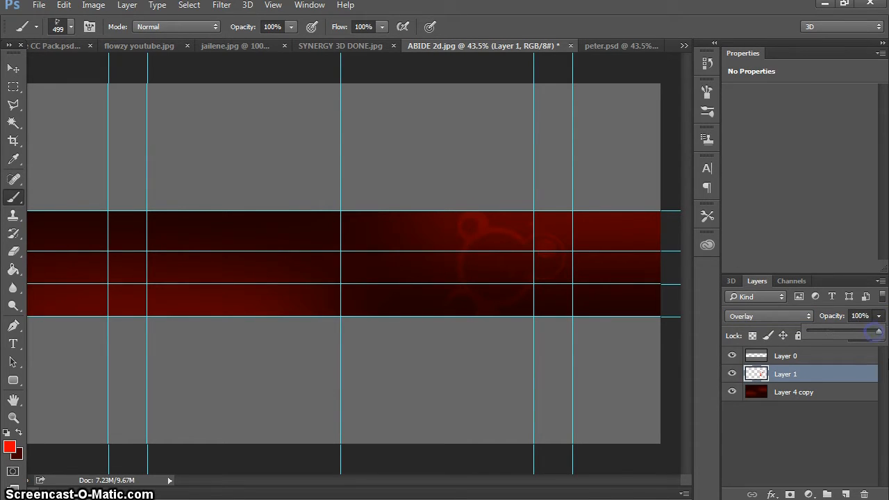
# Step: Set the foreground color to white (ffffff)
pyautogui.click(19, 432)
pyautogui.click(10, 446)
pyautogui.moveTo(491, 312)
pyautogui.mouseDown()
pyautogui.moveTo(426, 279)
pyautogui.moveTo(376, 170)
pyautogui.mouseUp()
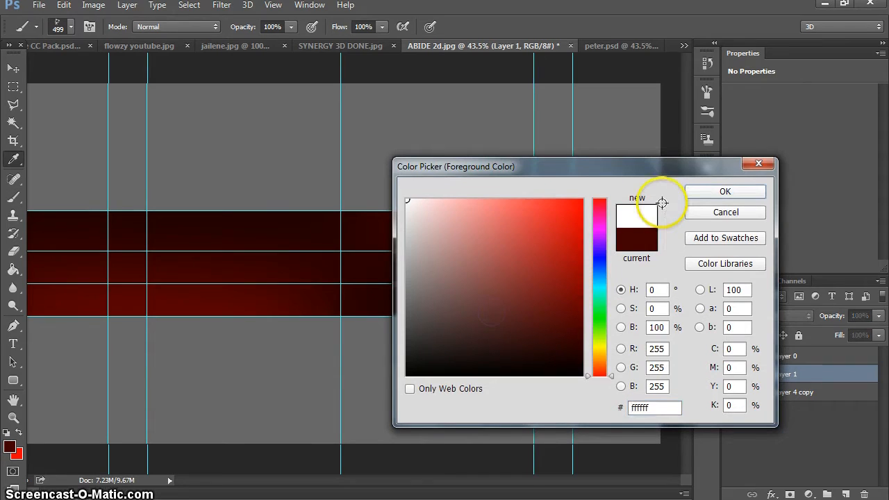
pyautogui.click(702, 195)
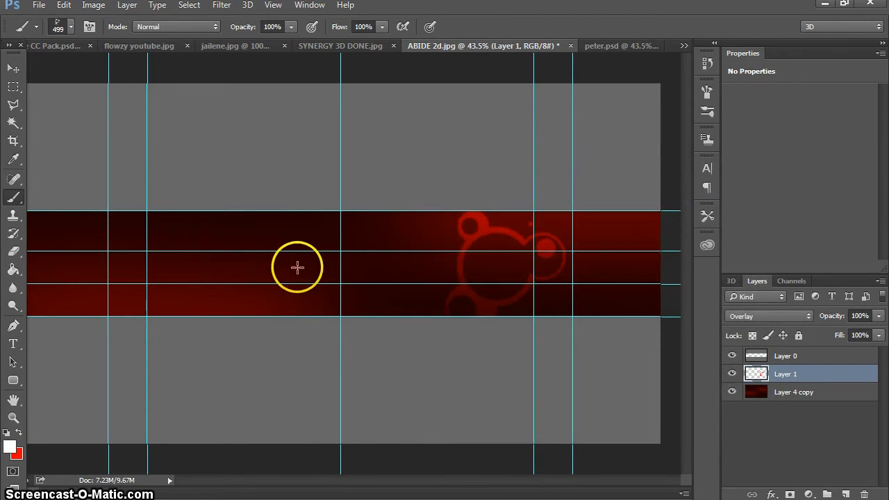
# Step: Try a white circle stamp left of the banner's center on Layer 1, undo it and place it on a new layer instead
pyautogui.click(296, 267)
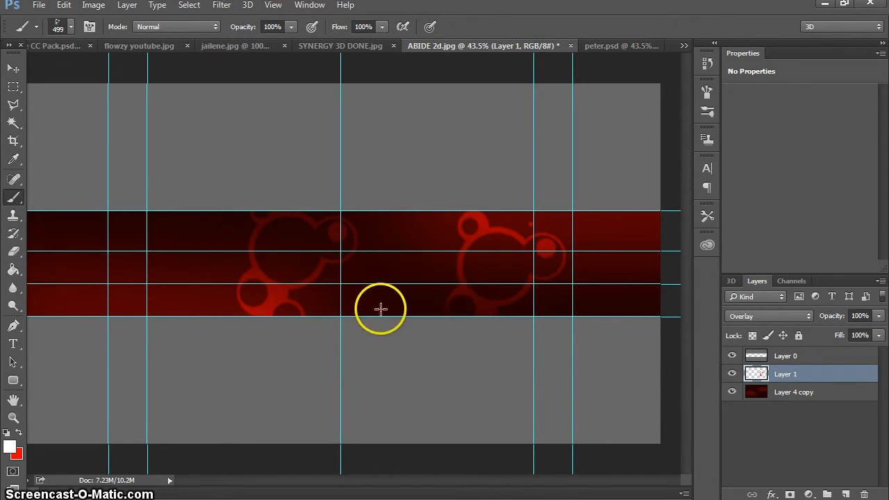
pyautogui.hotkey('ctrl', 'z')
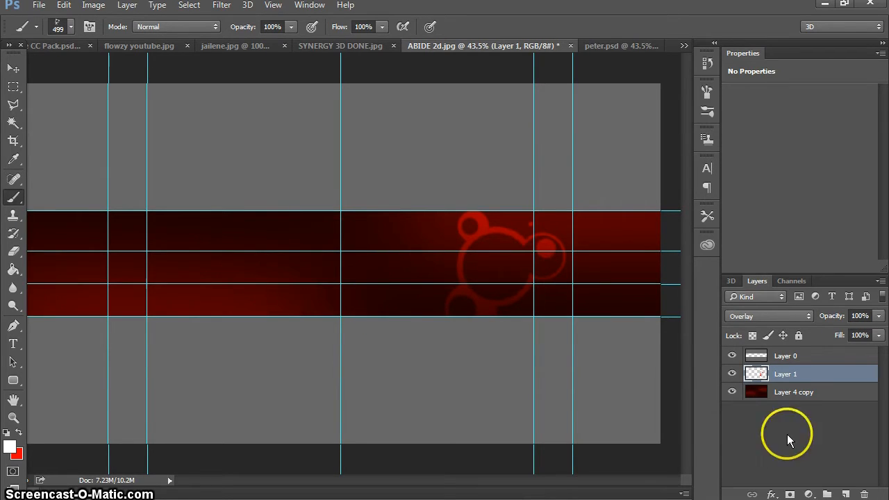
pyautogui.click(845, 494)
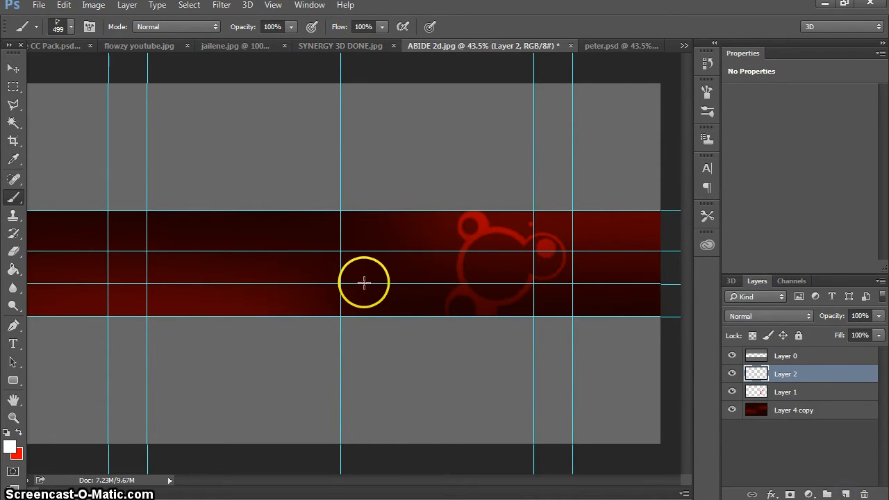
pyautogui.click(298, 274)
# Step: Try the Soft Light, Overlay, Screen and Lighten blend modes on Layer 2 with the white circle stamp
pyautogui.click(756, 318)
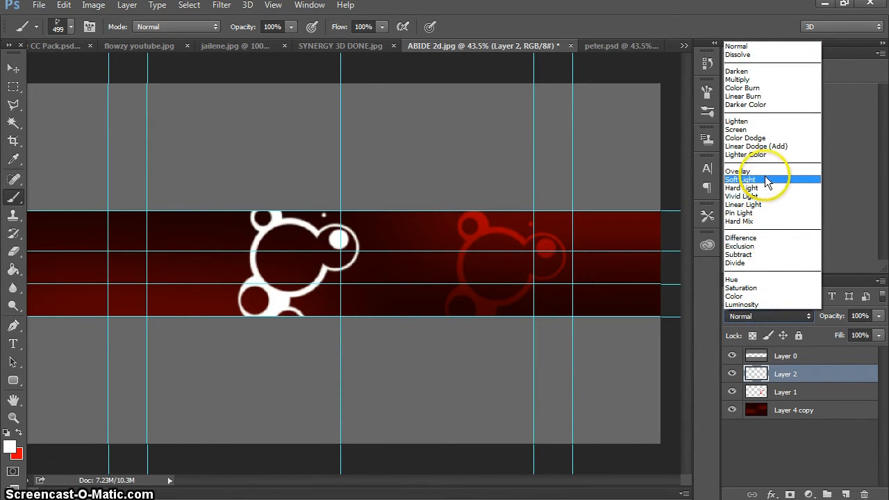
pyautogui.click(765, 178)
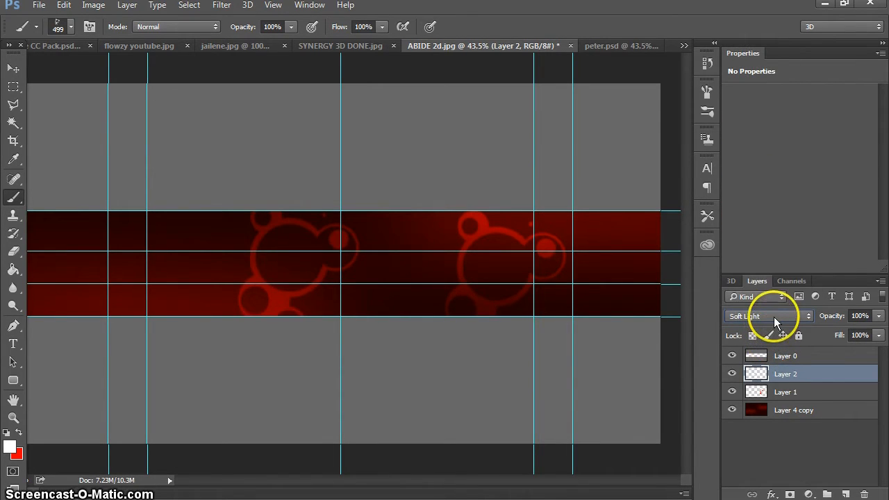
pyautogui.click(767, 321)
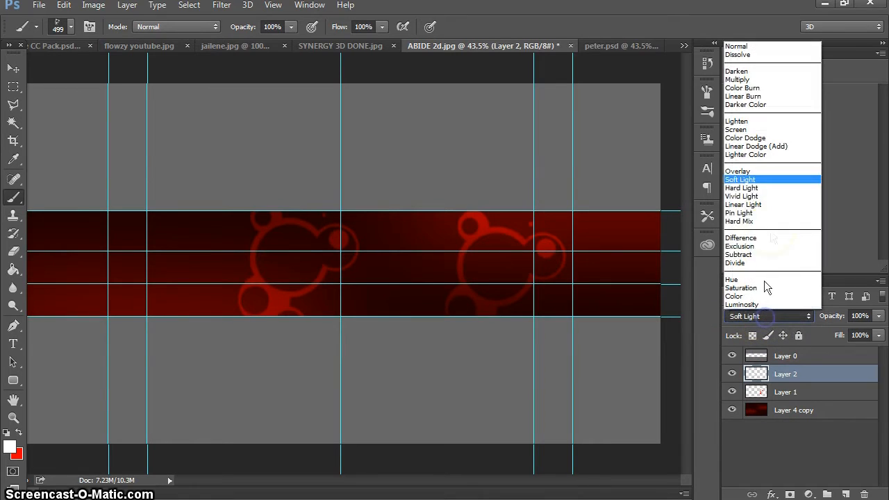
pyautogui.click(763, 173)
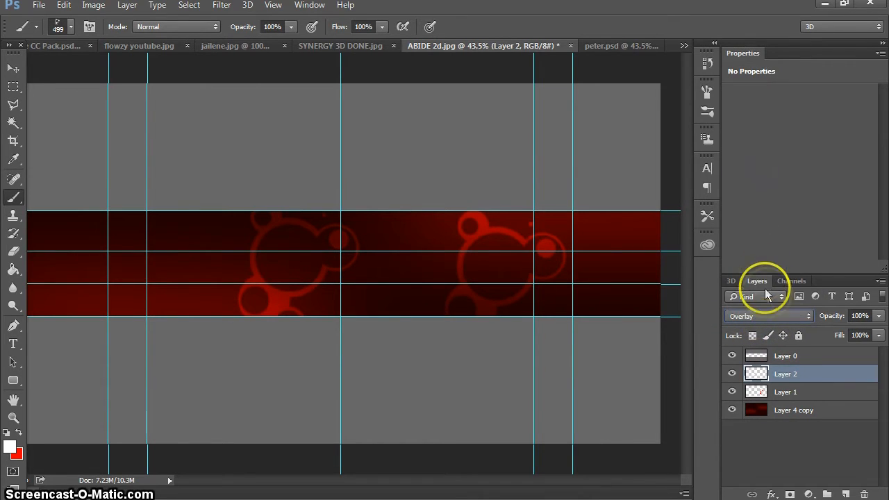
pyautogui.click(772, 321)
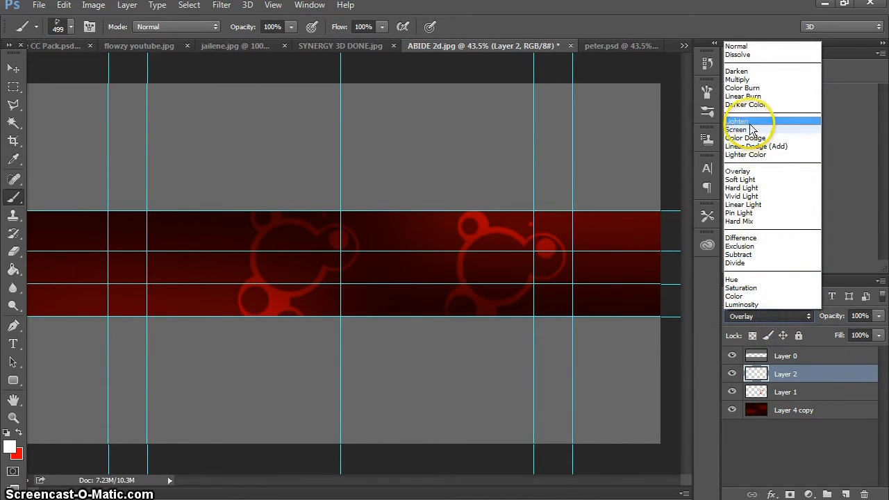
pyautogui.click(749, 128)
pyautogui.click(765, 321)
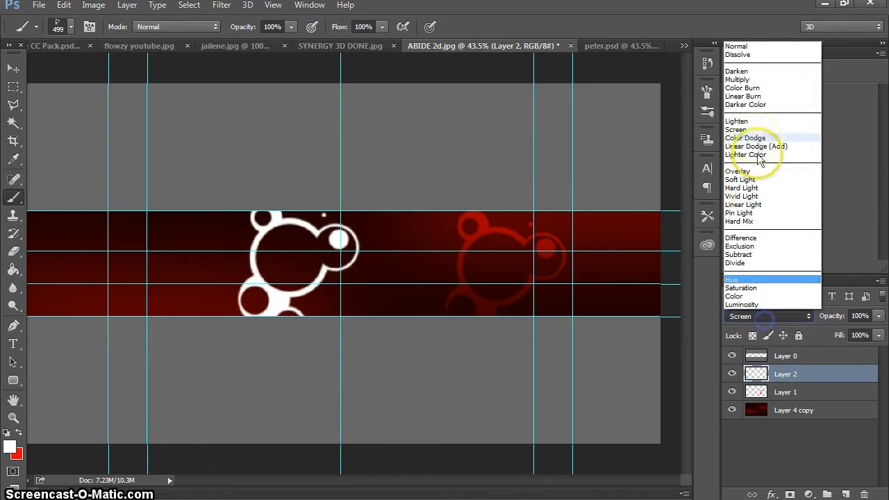
pyautogui.click(753, 119)
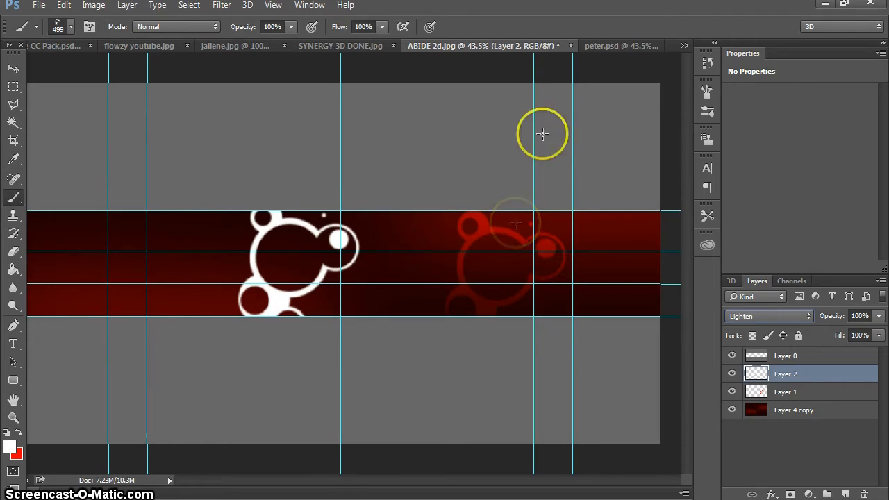
# Step: Delete Layer 2 and swap the foreground color back to bright red
pyautogui.rightClick(824, 376)
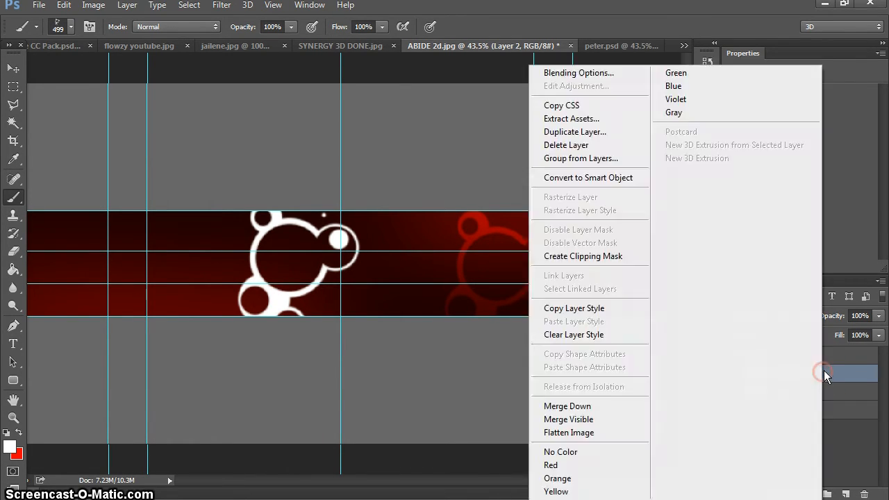
pyautogui.click(616, 146)
pyautogui.click(369, 188)
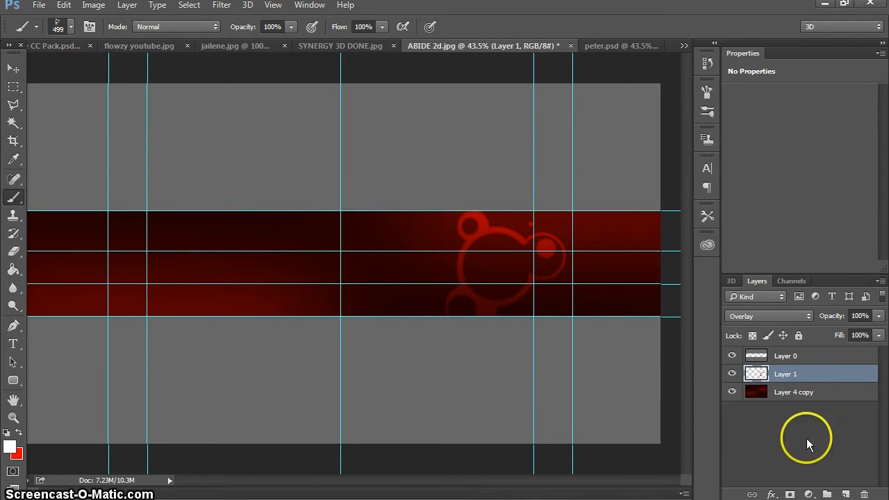
pyautogui.click(18, 435)
# Step: Choose the 308 px circle-cluster brush, enlarge it to 400 px and stamp it on Layer 1 just left of the banner's center
pyautogui.click(70, 27)
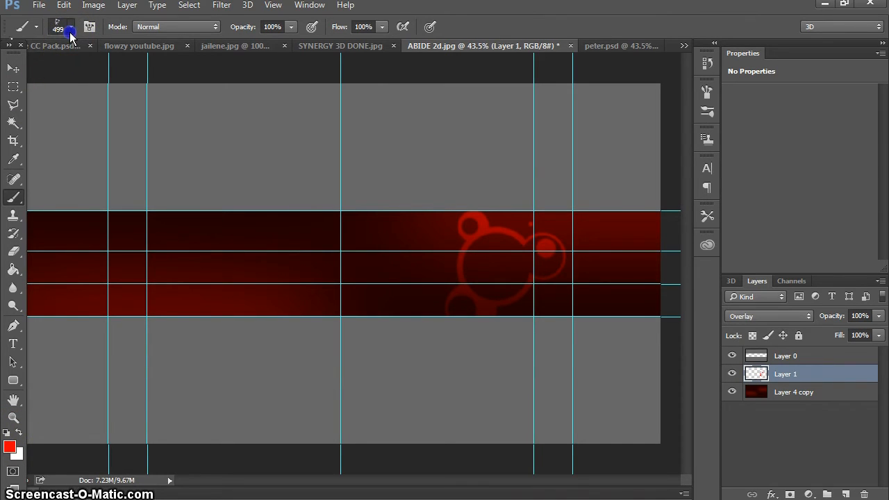
pyautogui.click(119, 186)
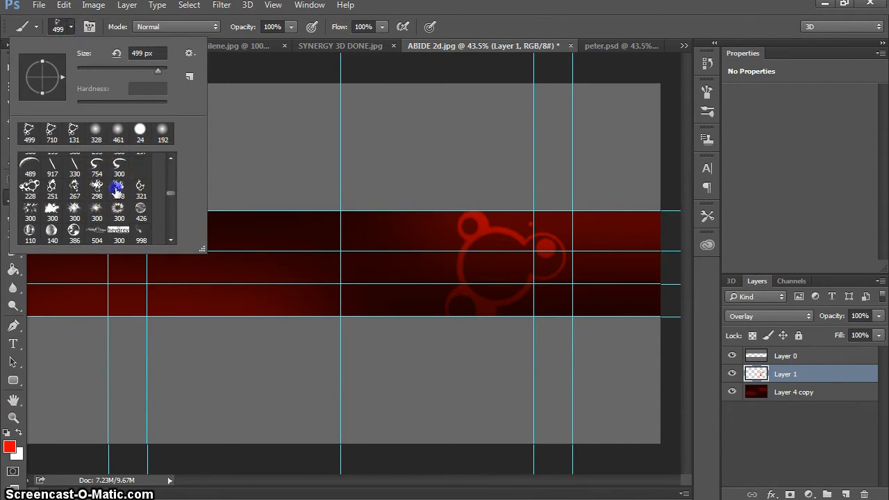
pyautogui.keyDown('alt'); pyautogui.rightClick(353, 296); pyautogui.keyUp('alt')
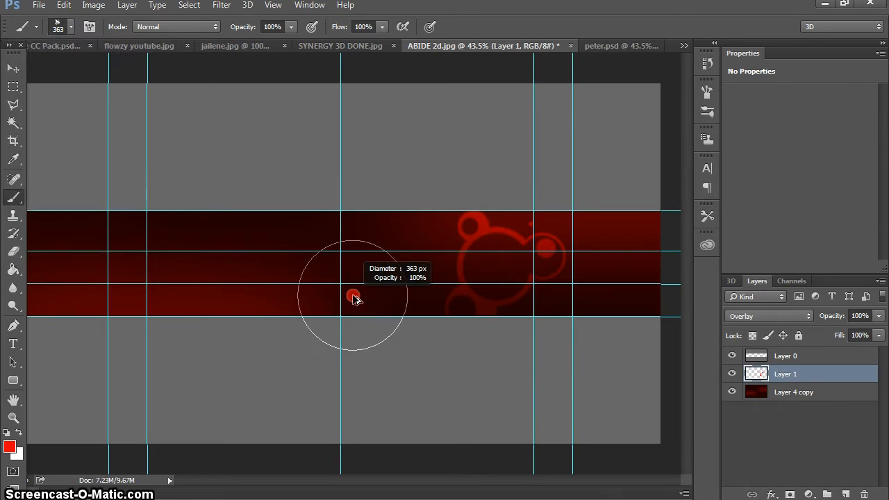
pyautogui.click(300, 255)
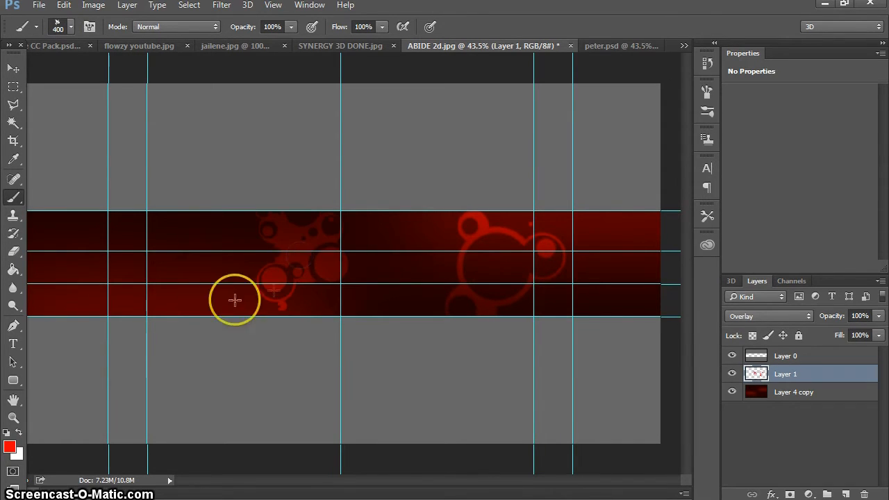
# Step: Choose the 251 px circle brush, enlarge it to 476 px and stamp it low in the left part of the banner
pyautogui.click(72, 31)
pyautogui.click(52, 186)
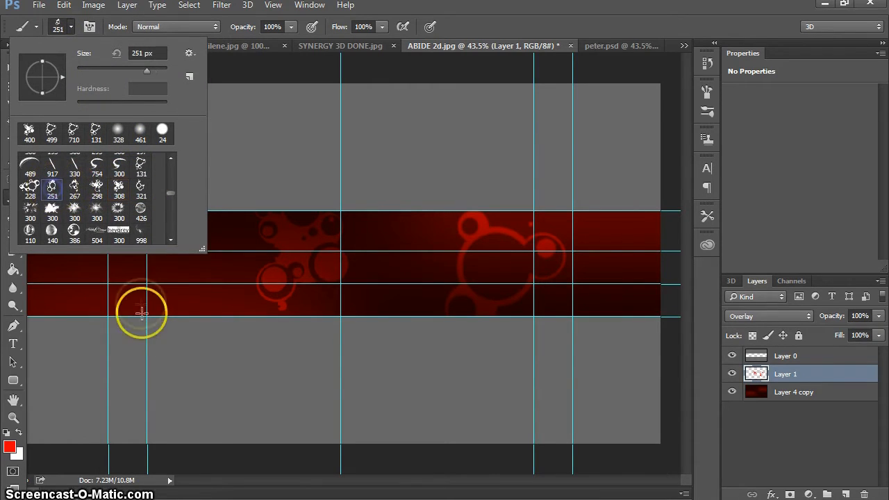
pyautogui.moveTo(129, 290); pyautogui.dragTo(146, 293)
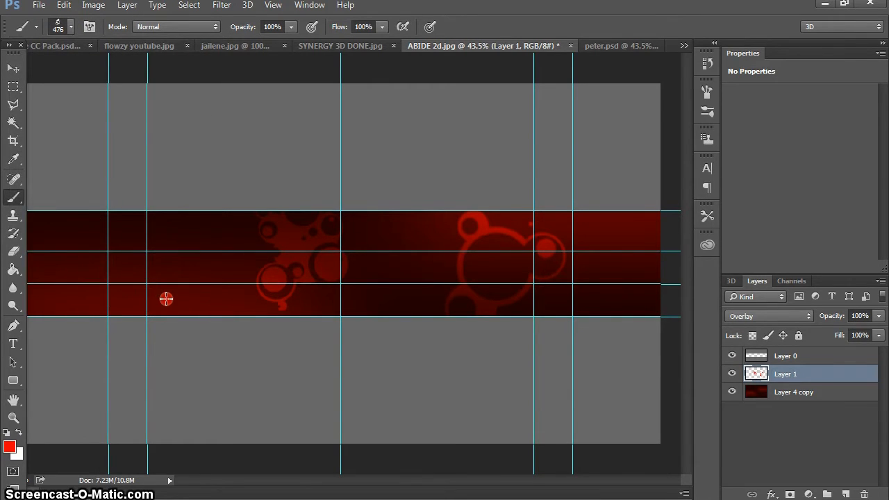
pyautogui.click(165, 298)
# Step: Choose the 228 px circle brush, enlarge it to 389 px and stamp it at the banner's top edge right of center and at its lower-right end
pyautogui.click(71, 26)
pyautogui.click(30, 186)
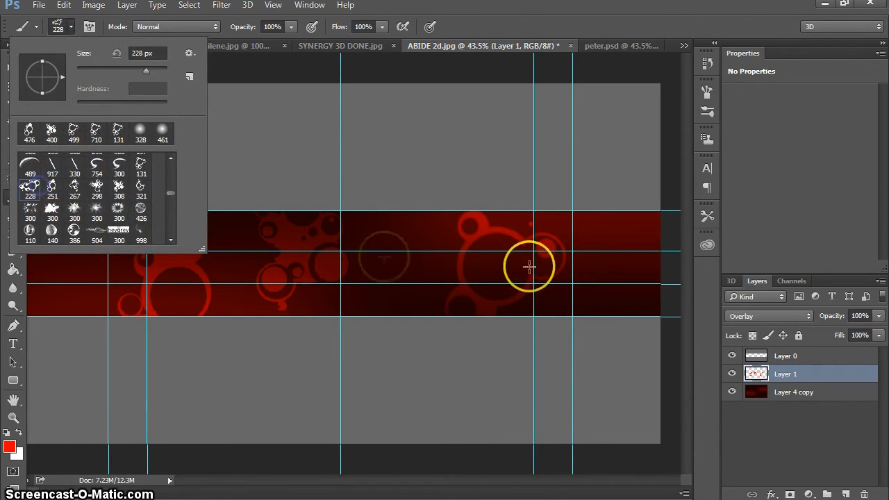
pyautogui.click(598, 284)
pyautogui.moveTo(598, 284); pyautogui.dragTo(542, 268)
pyautogui.click(412, 216)
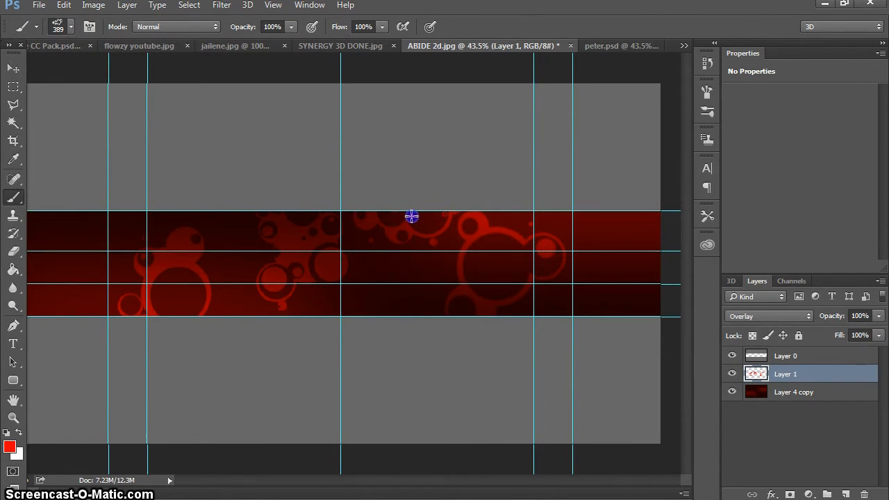
pyautogui.click(635, 306)
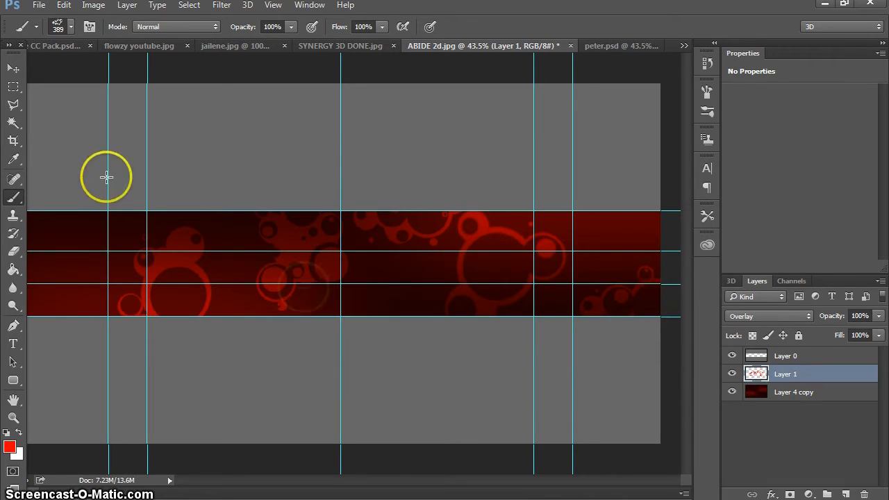
# Step: Stamp the 267 px circle brush, resized to 377 px, at the banner's left end and lower Layer 1's opacity to 25%
pyautogui.click(72, 27)
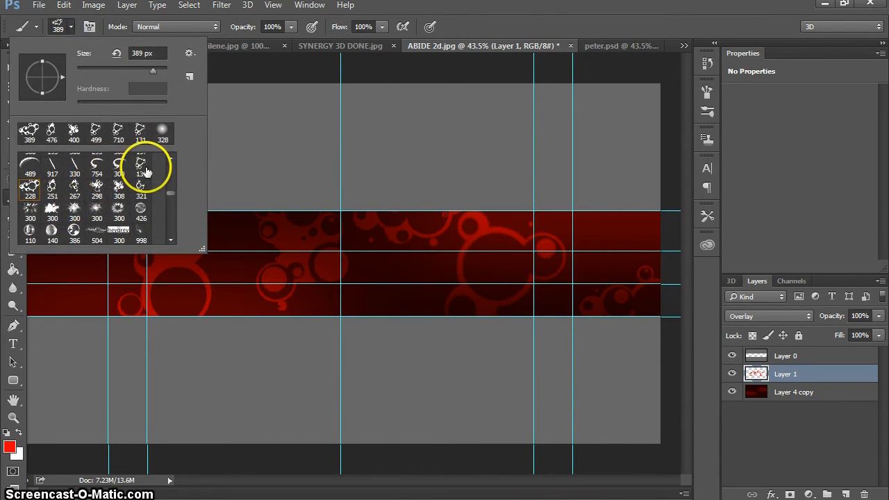
pyautogui.click(75, 186)
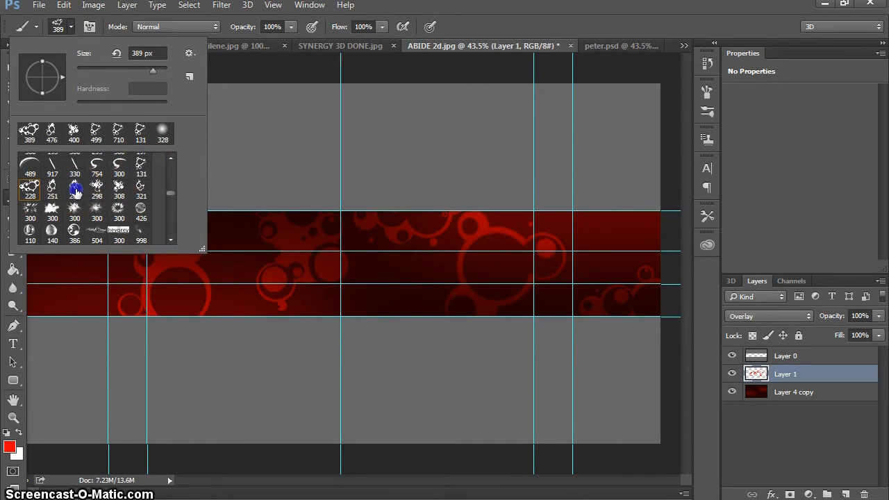
pyautogui.keyDown('alt'); pyautogui.rightClick(66, 286); pyautogui.keyUp('alt')
pyautogui.rightClick(88, 232)
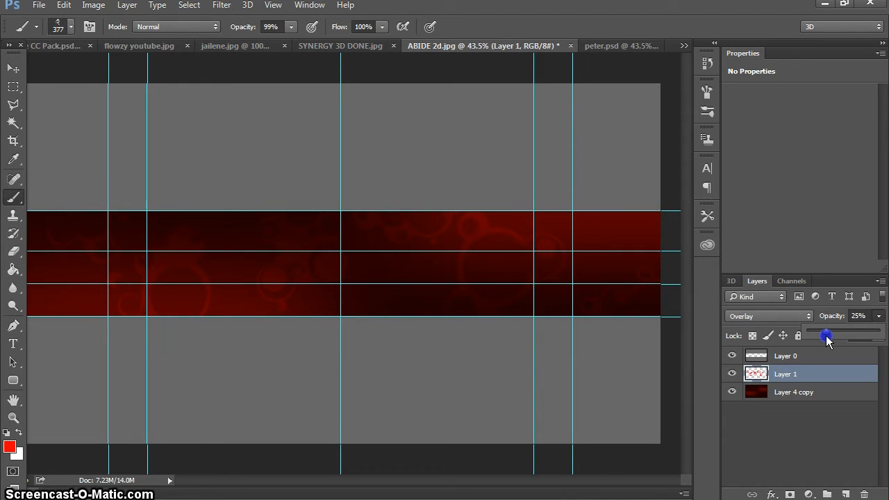
# Step: Add a new empty layer above Layer 1
pyautogui.click(845, 494)
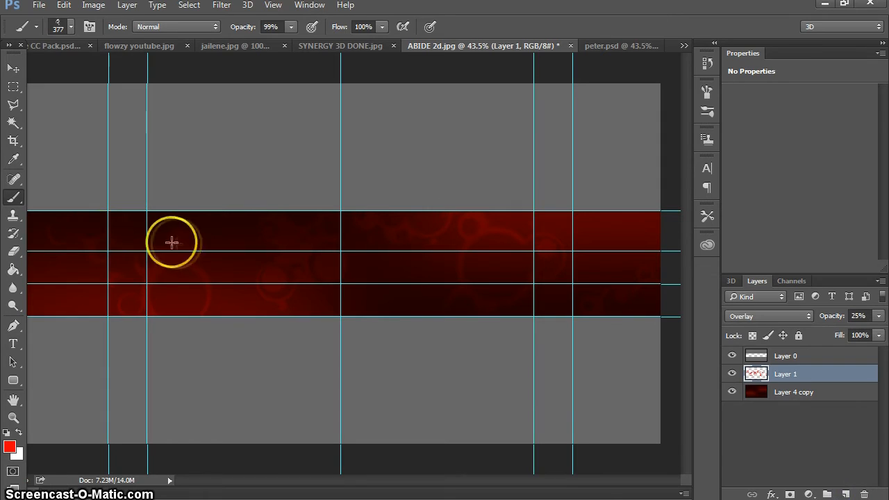
pyautogui.click(845, 494)
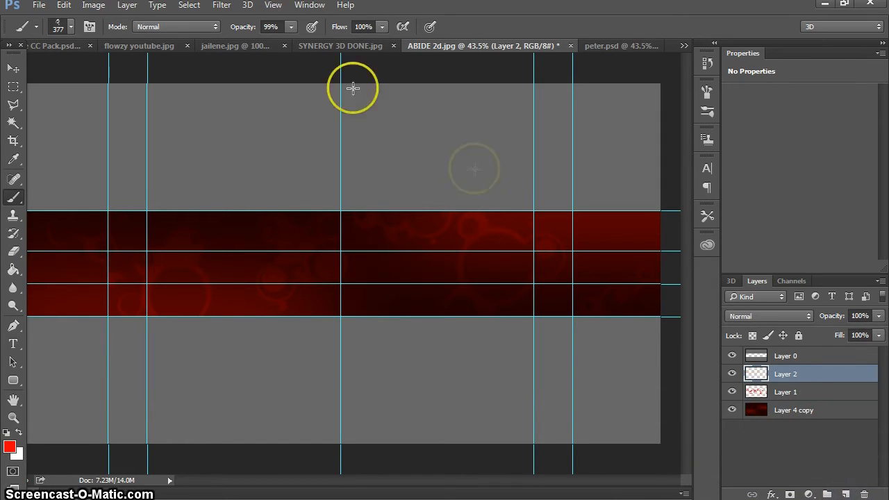
# Step: Choose the 131 px circle brush, enlarge it to 370 px and stamp it in the left part of the banner on Layer 2
pyautogui.click(68, 27)
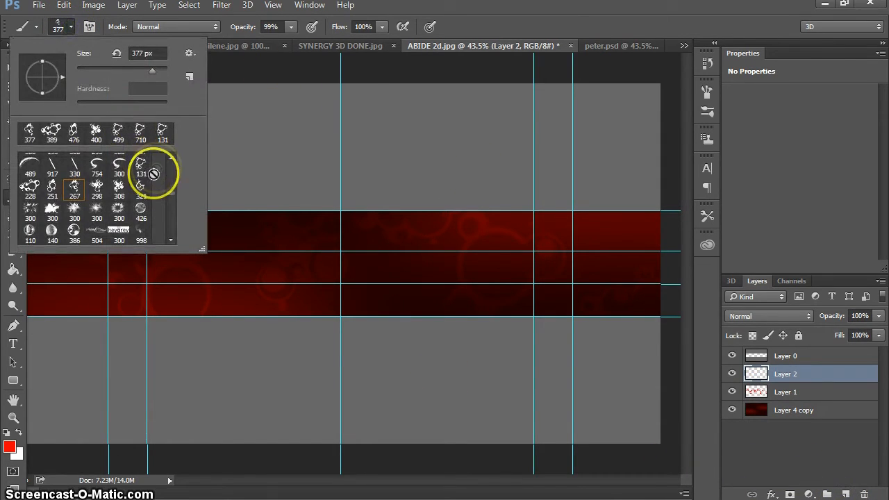
pyautogui.scroll(3, 118, 194)
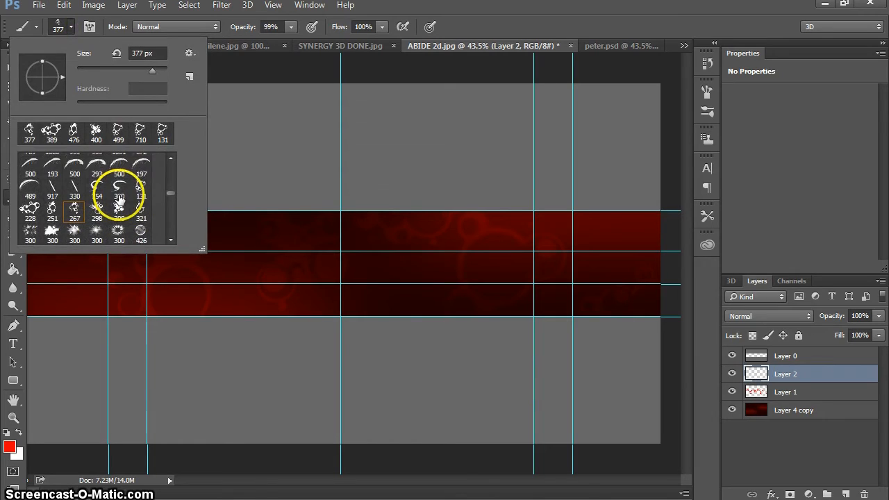
pyautogui.click(140, 192)
pyautogui.moveTo(286, 293); pyautogui.dragTo(283, 292)
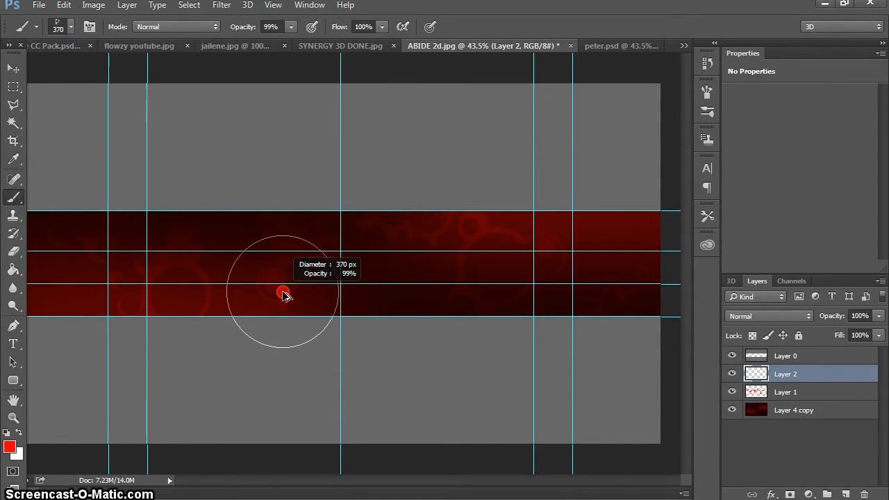
pyautogui.click(102, 288)
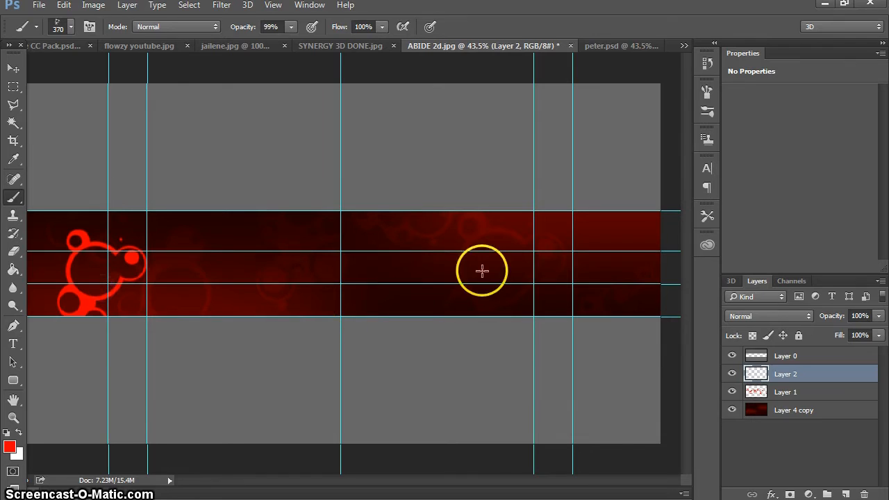
# Step: Choose the 298 px circle brush, enlarge it to 427 px and stamp it right of the banner's center
pyautogui.click(70, 26)
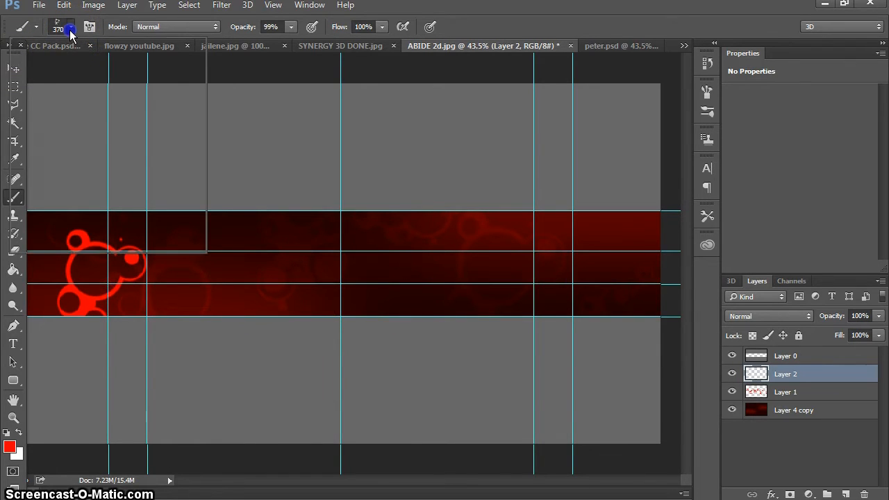
pyautogui.click(96, 214)
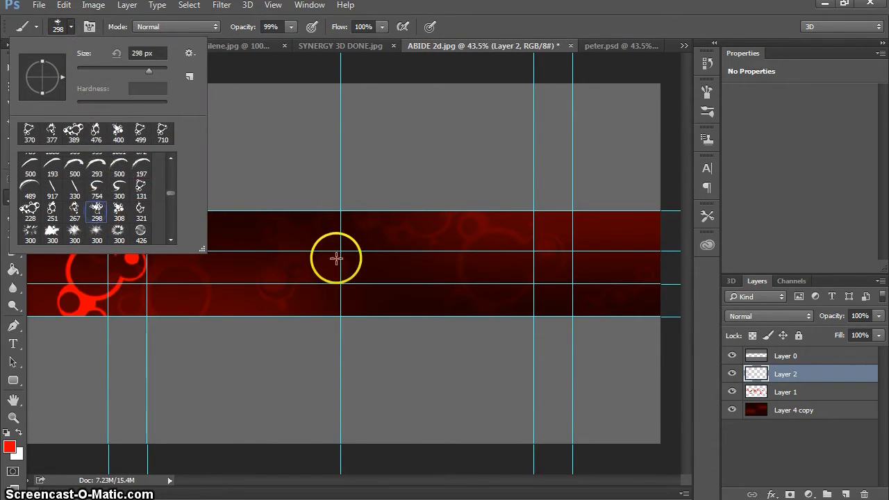
pyautogui.keyDown('alt'); pyautogui.rightClick(337, 259); pyautogui.keyUp('alt')
pyautogui.click(445, 255)
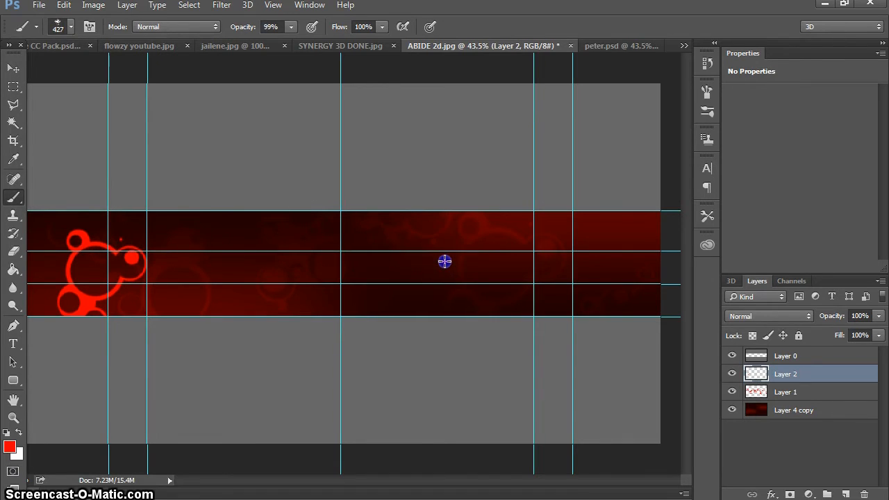
# Step: Choose the 251 px circle brush, enlarge it to 375 px and stamp it left of the banner's center
pyautogui.click(71, 29)
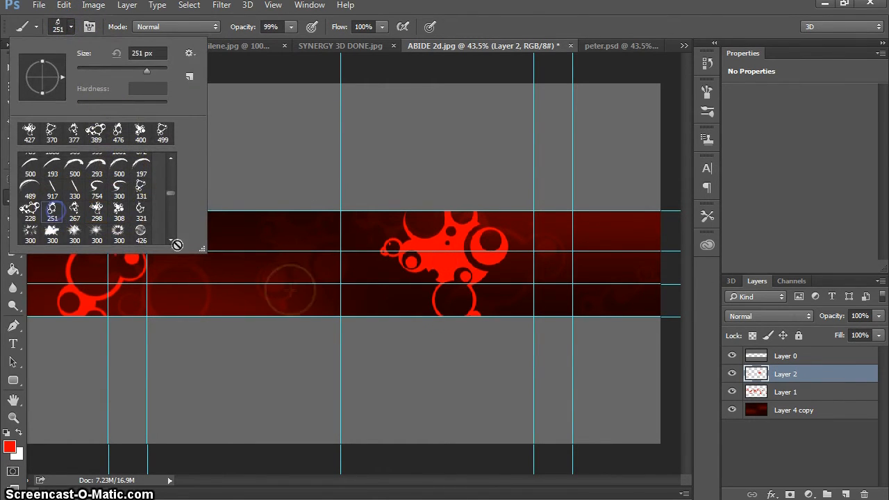
pyautogui.click(310, 278)
pyautogui.keyDown('alt'); pyautogui.rightClick(327, 284); pyautogui.keyUp('alt')
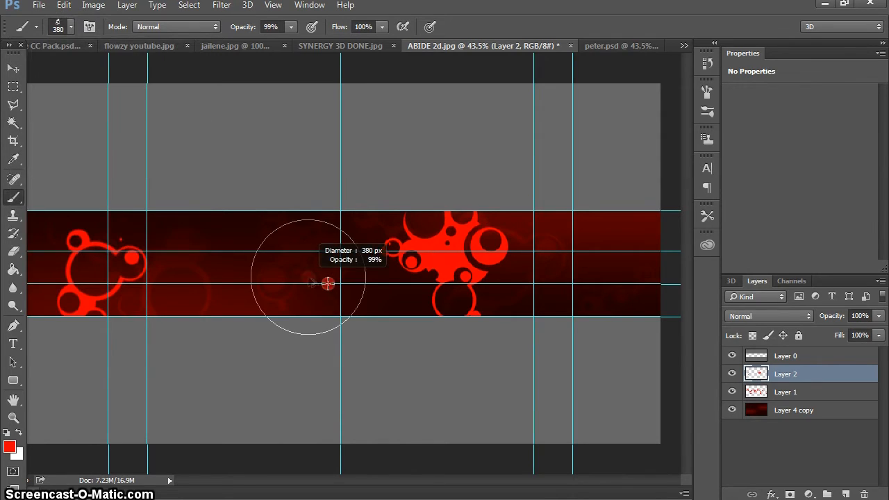
pyautogui.click(270, 283)
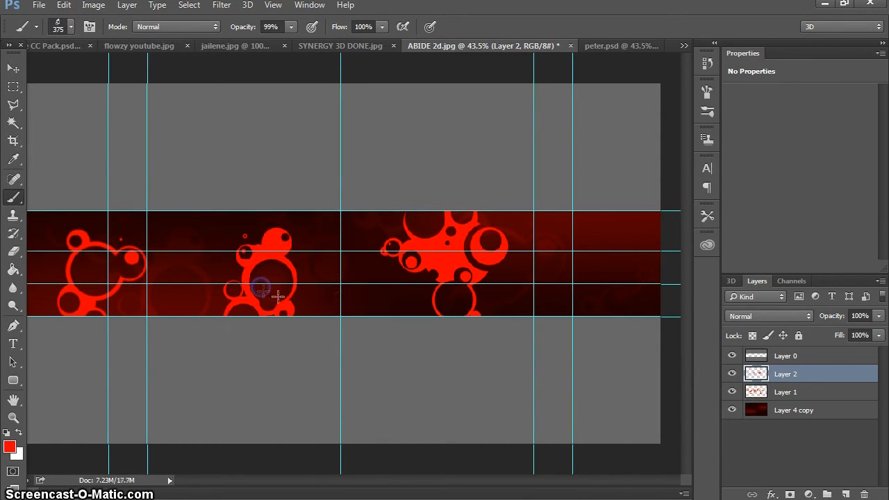
# Step: Stamp the 321 px circle brush, resized to 335 px, at the banner's lower-right end and set Layer 2's blend mode to Overlay
pyautogui.click(62, 27)
pyautogui.click(141, 210)
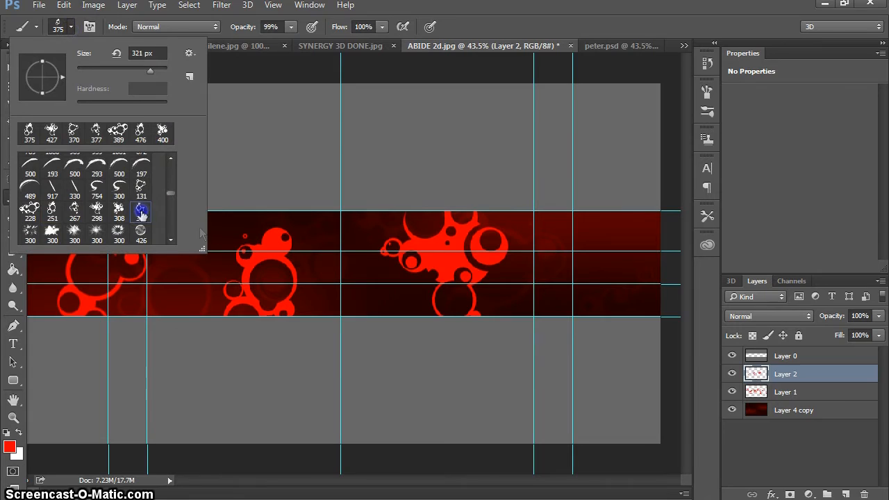
pyautogui.keyDown('alt'); pyautogui.rightClick(586, 260); pyautogui.keyUp('alt')
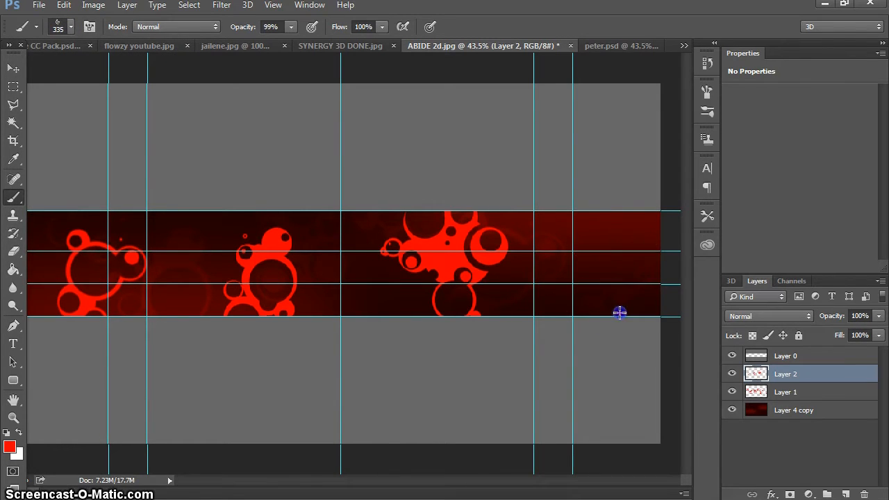
pyautogui.click(772, 314)
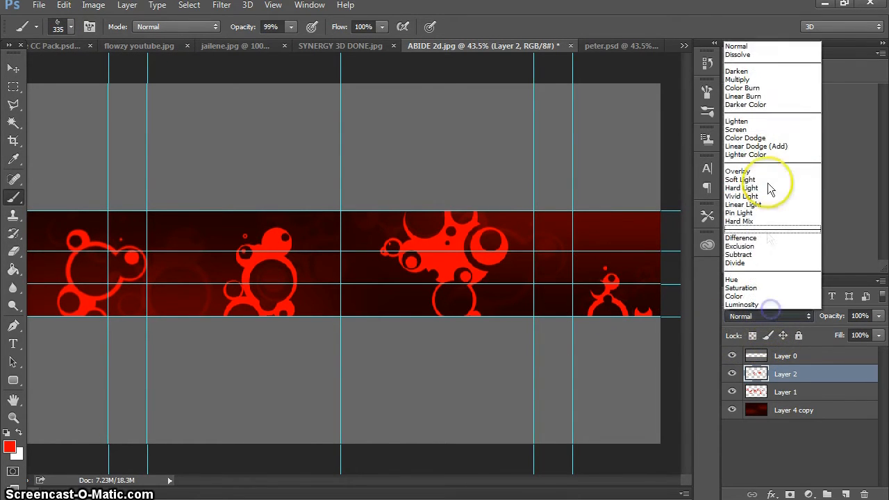
pyautogui.click(767, 170)
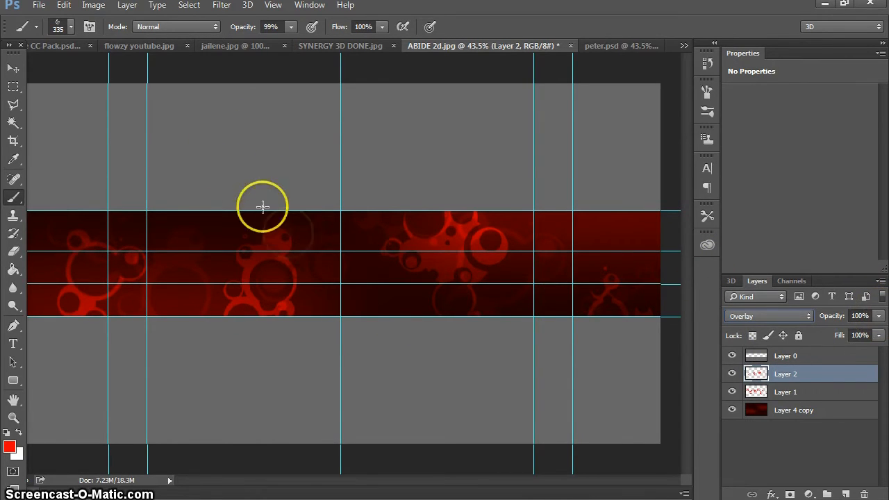
# Step: Stamp the 267 px circle brush at the banner's lower edge just right of center and lower Layer 2's opacity to 63%
pyautogui.click(68, 28)
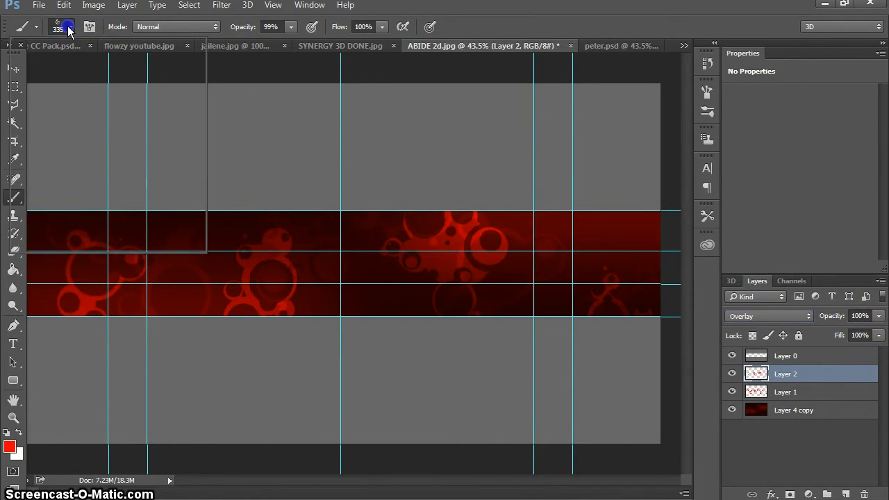
pyautogui.click(80, 209)
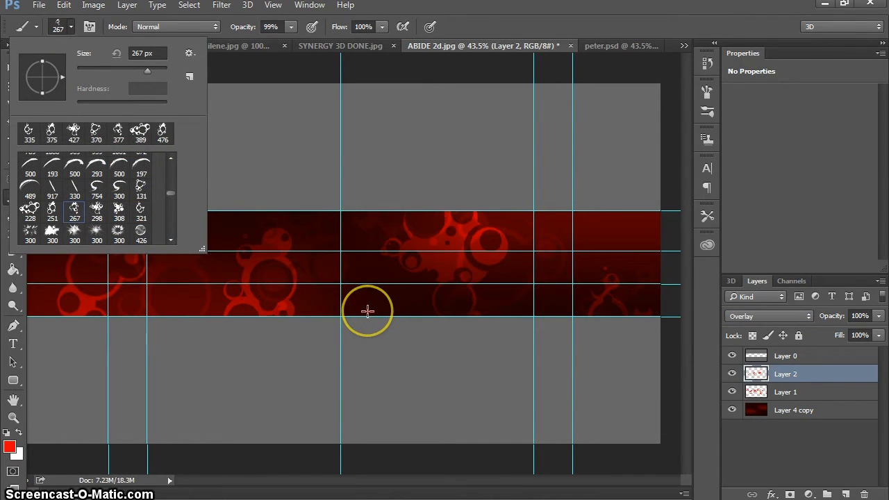
pyautogui.click(367, 312)
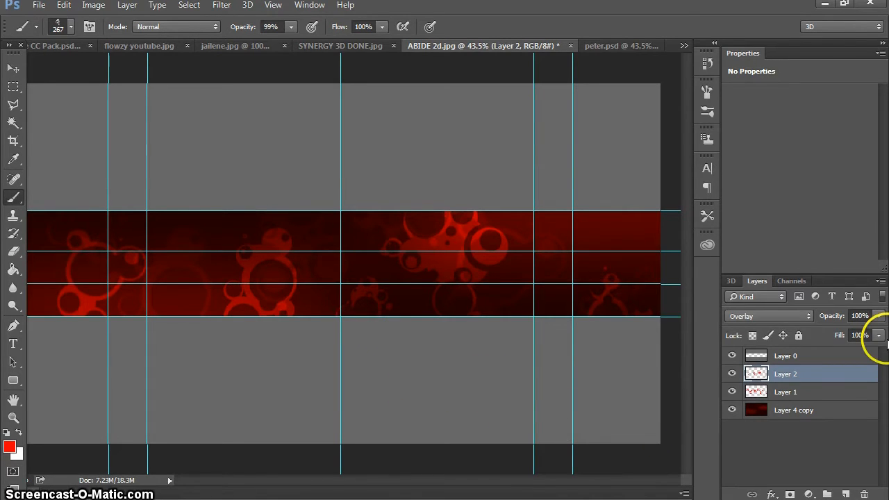
pyautogui.click(879, 319)
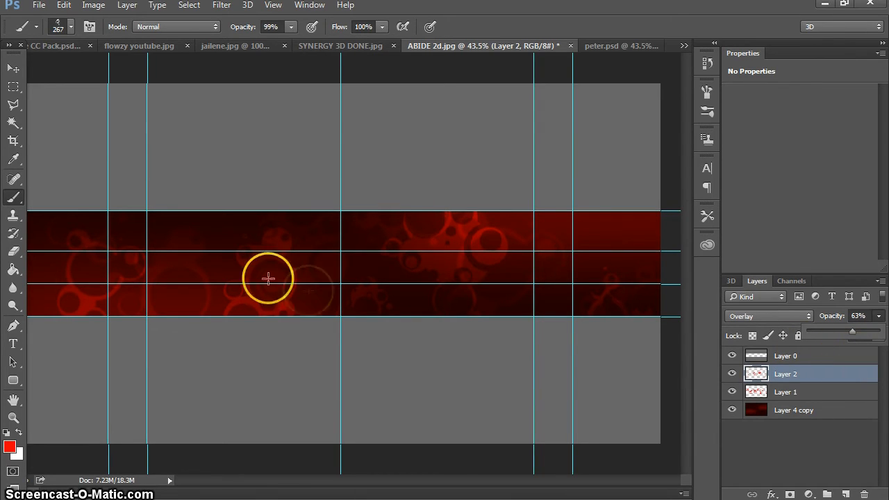
# Step: Compare the banner with the finished example banner in the other open document
pyautogui.click(630, 45)
pyautogui.click(628, 46)
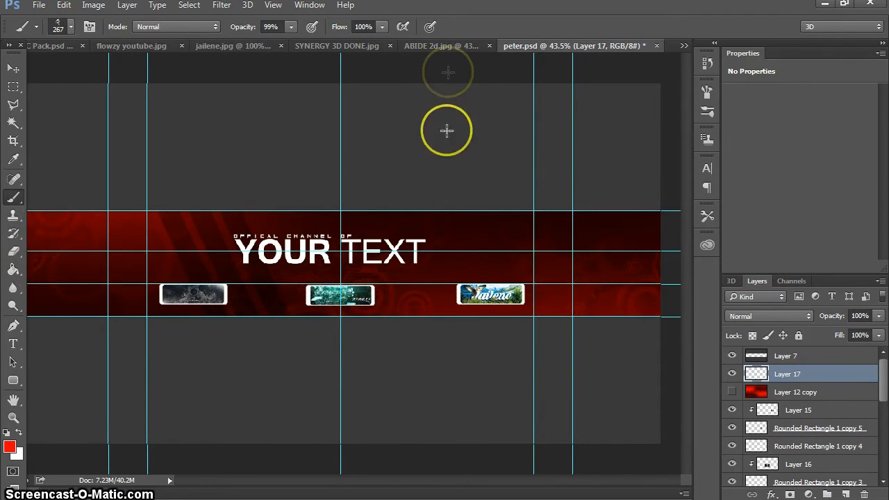
pyautogui.click(459, 45)
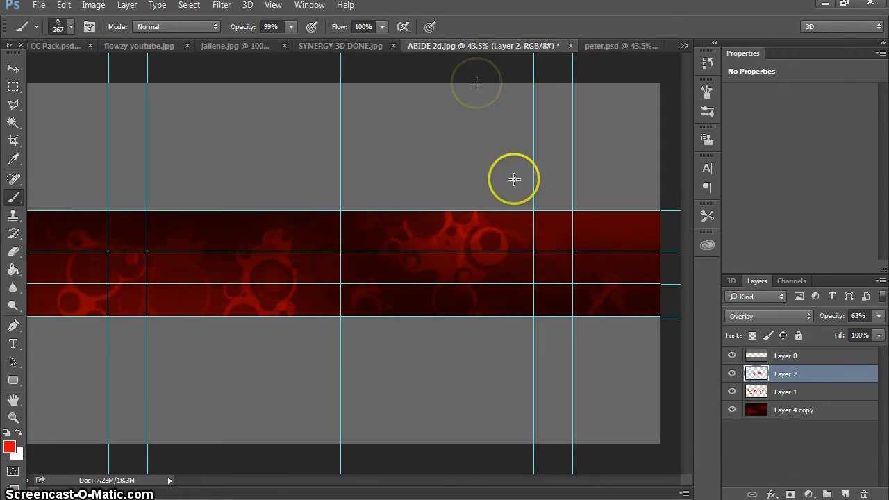
# Step: Merge Layer 2, Layer 1 and Layer 4 copy into a single layer
pyautogui.keyDown('shift'); pyautogui.click(814, 393); pyautogui.keyUp('shift')
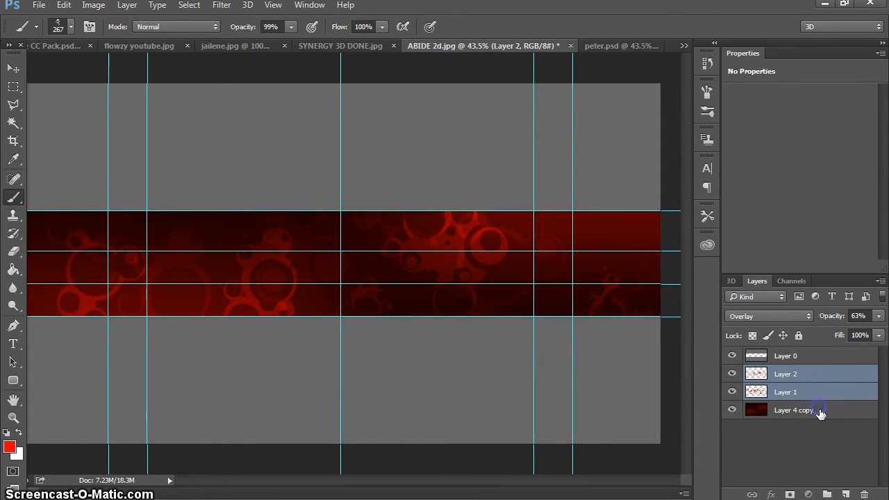
pyautogui.keyDown('shift'); pyautogui.click(820, 412); pyautogui.keyUp('shift')
pyautogui.moveTo(819, 410); pyautogui.dragTo(813, 376)
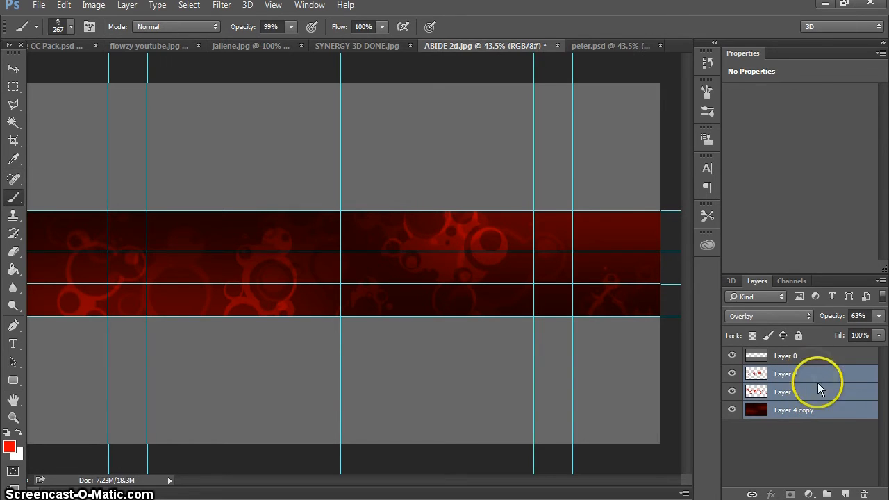
pyautogui.hotkey('ctrl', 'e')
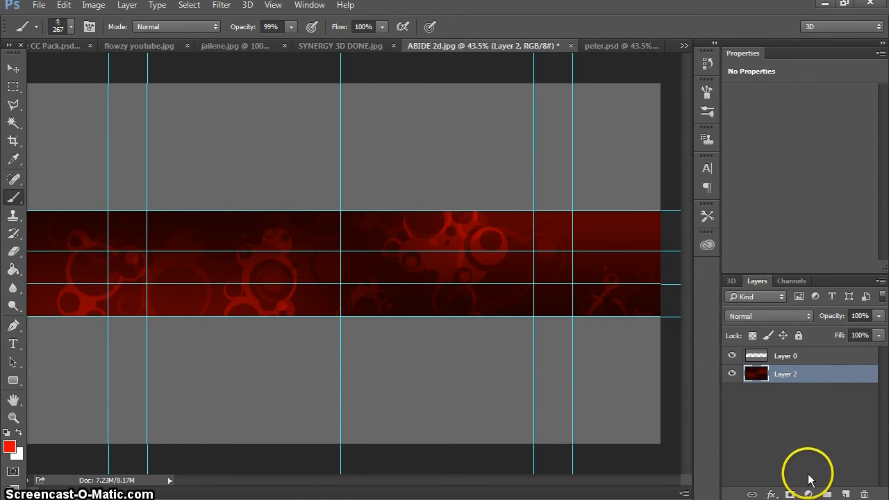
# Step: Add a Brightness/Contrast adjustment layer above the merged background with brightness -45 and contrast 77
pyautogui.click(809, 494)
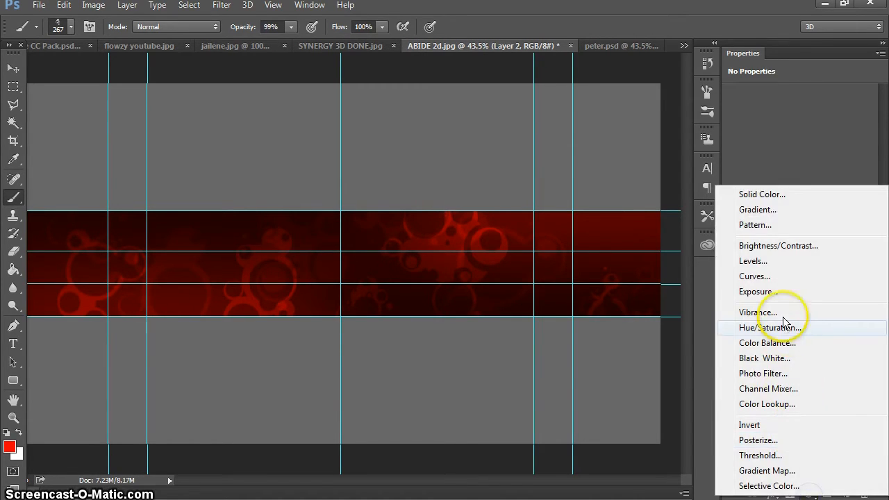
pyautogui.click(793, 246)
pyautogui.moveTo(799, 160); pyautogui.dragTo(825, 160)
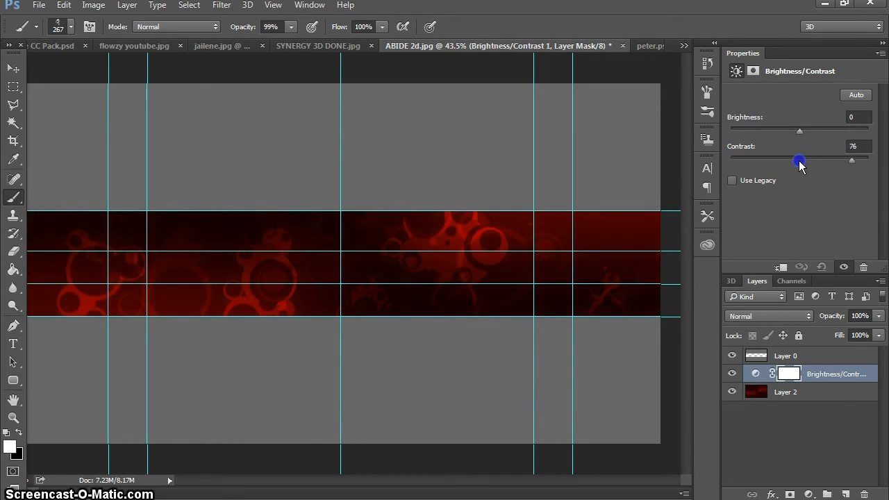
pyautogui.moveTo(799, 132); pyautogui.dragTo(779, 132)
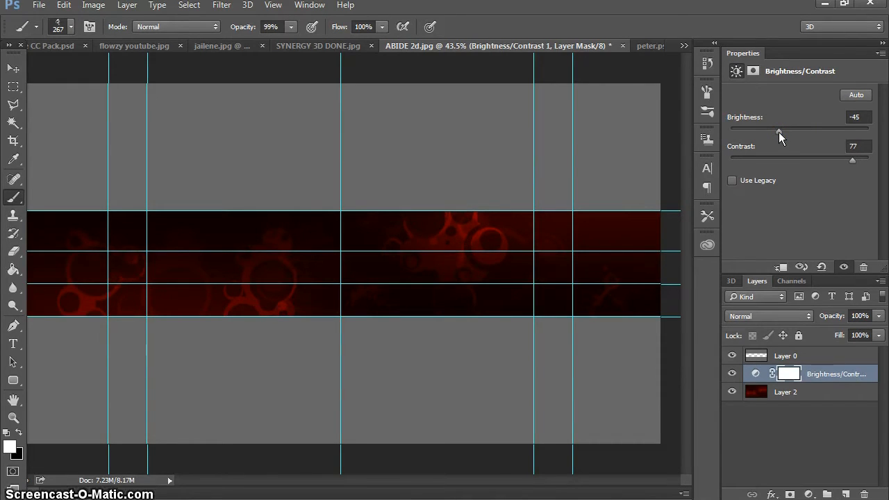
# Step: Add a new layer directly above Layer 2, fill it with the red foreground color and lower its opacity to 18%
pyautogui.click(812, 395)
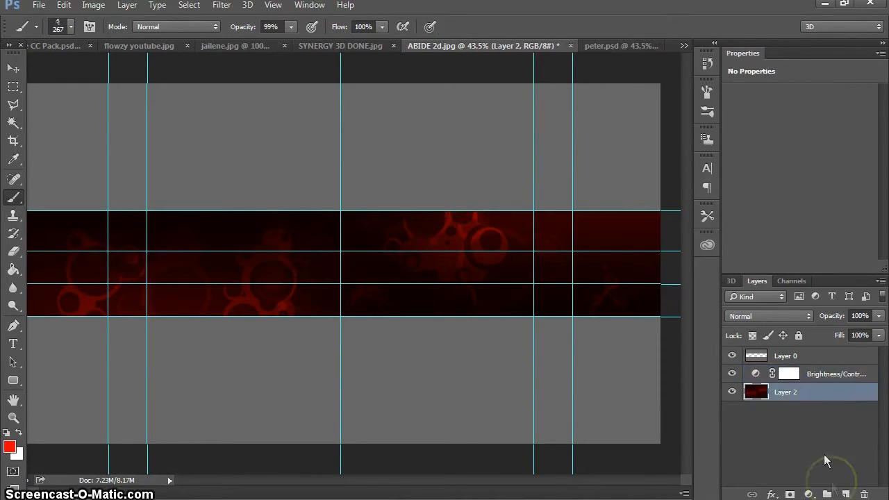
pyautogui.click(846, 494)
pyautogui.click(14, 271)
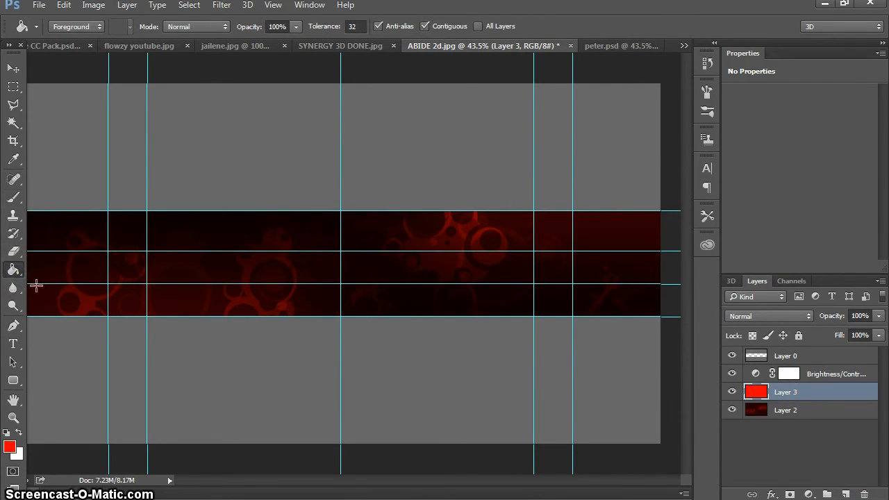
pyautogui.click(35, 285)
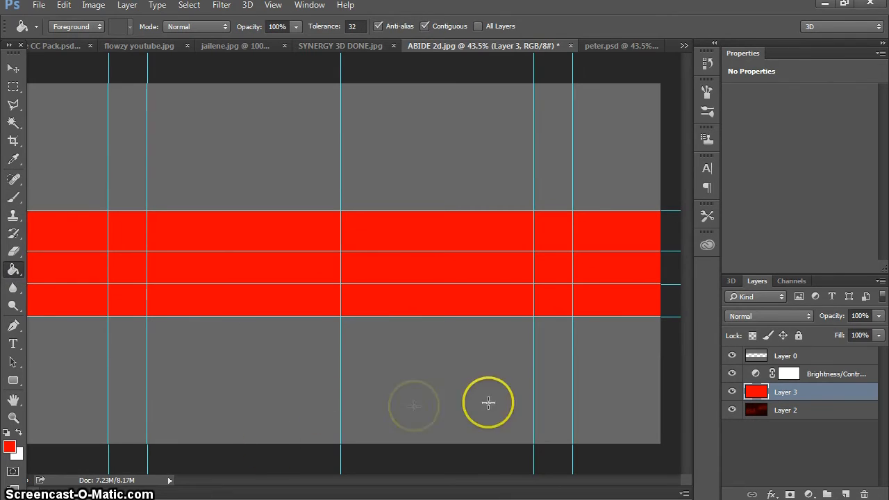
pyautogui.moveTo(879, 316); pyautogui.dragTo(868, 339)
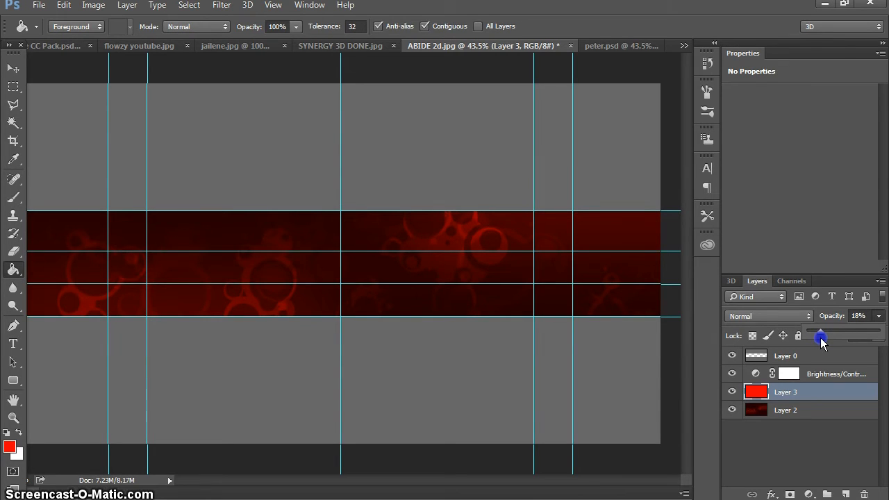
# Step: Check the red-tinted background against the example banner's colors in the other open document
pyautogui.click(624, 45)
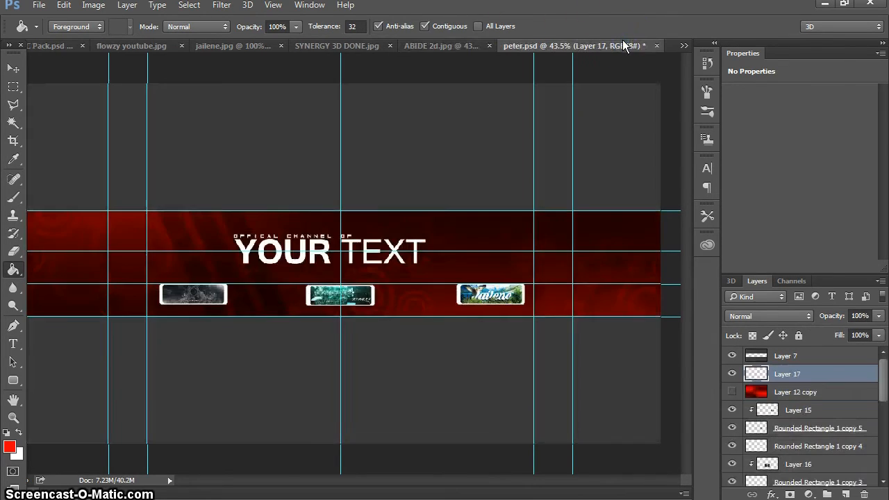
pyautogui.click(459, 50)
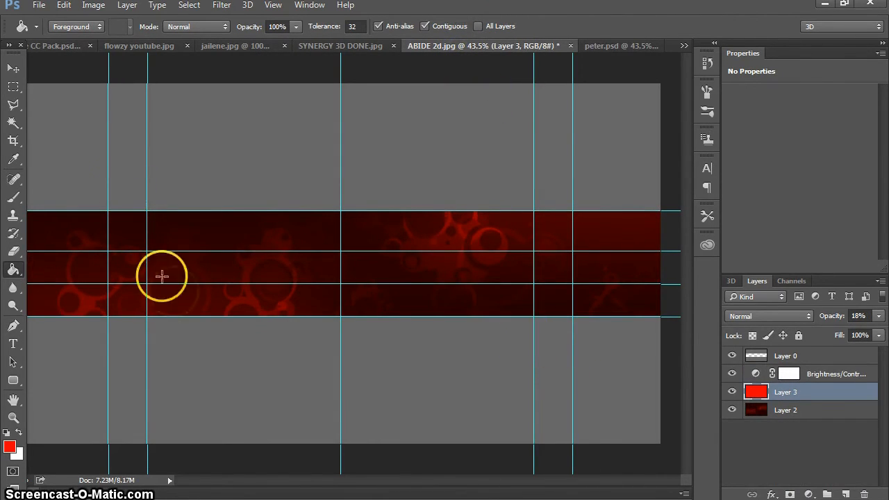
pyautogui.click(622, 46)
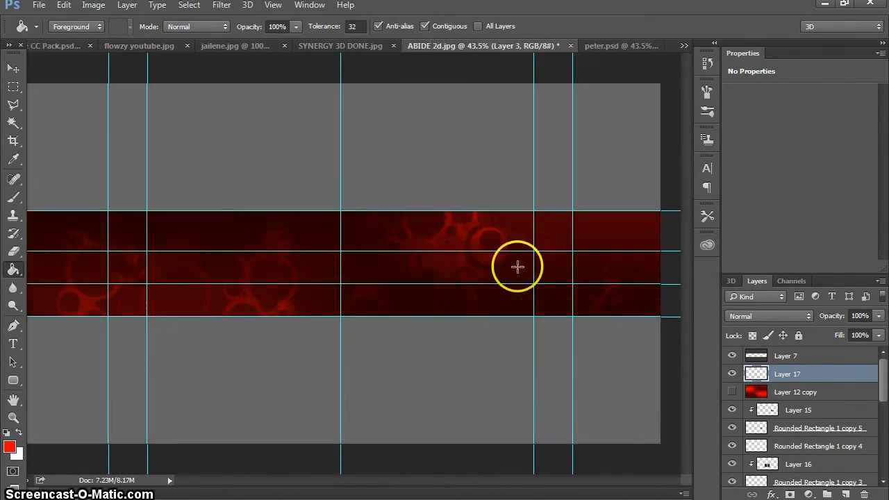
# Step: Add a new empty layer above the Brightness/Contrast adjustment layer
pyautogui.click(823, 372)
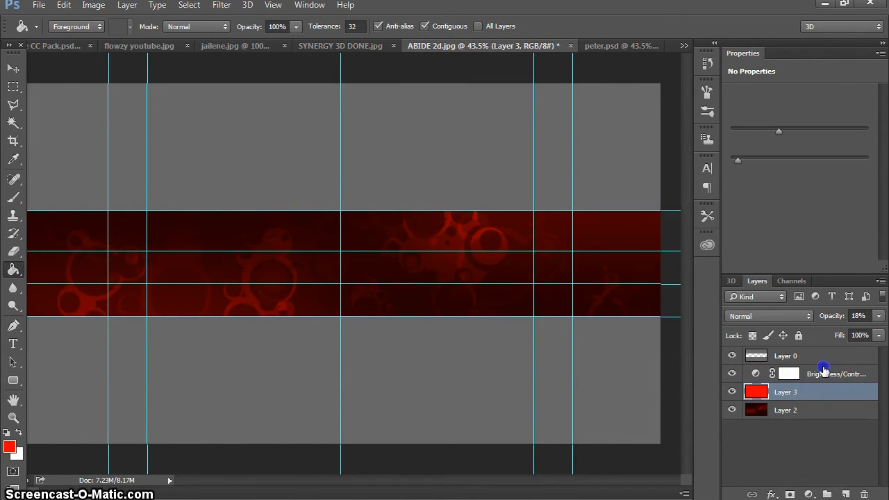
pyautogui.click(822, 372)
pyautogui.click(846, 495)
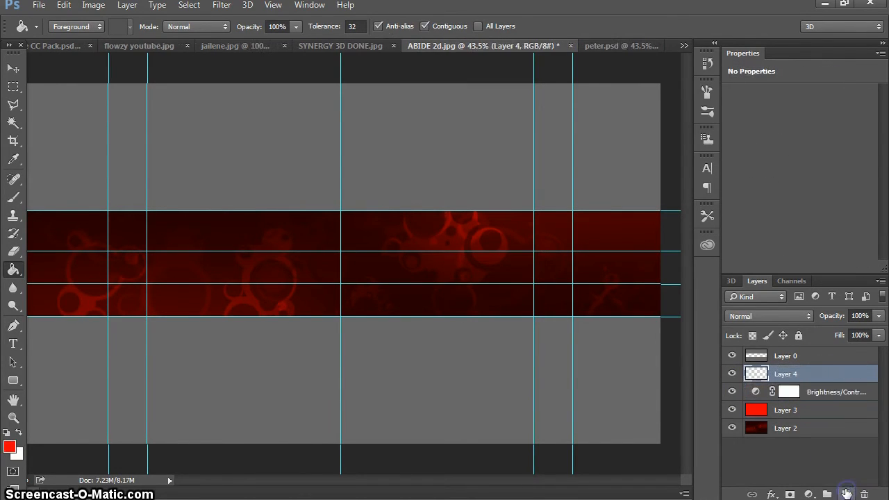
# Step: On Layer 4, select a tall narrow rectangle crossing the banner strip left of centre, fill it with black (#000000) and deselect
pyautogui.click(13, 86)
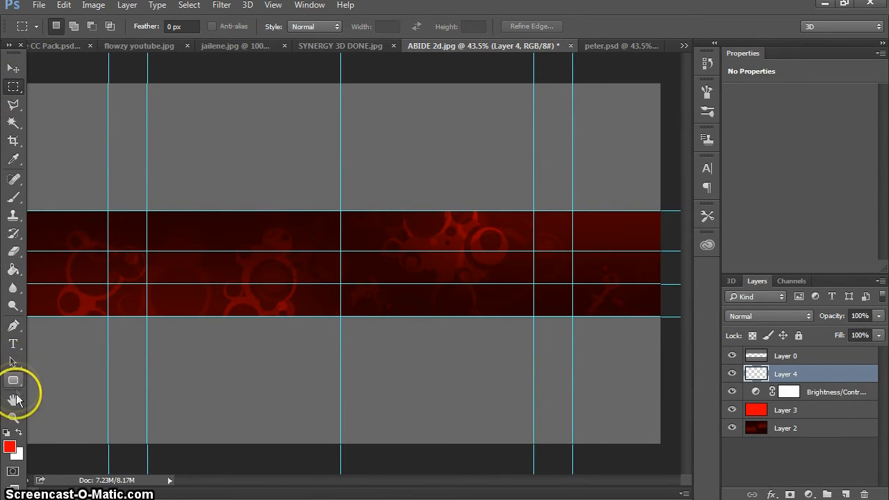
pyautogui.moveTo(230, 204); pyautogui.dragTo(254, 333)
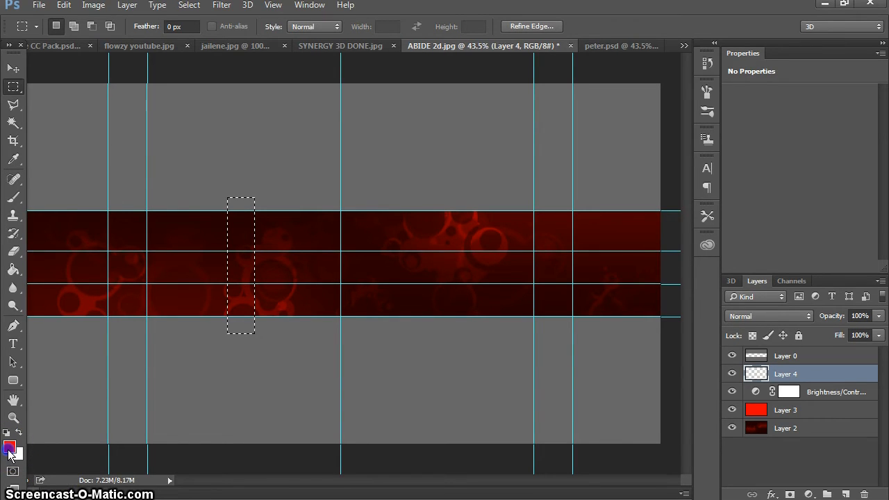
pyautogui.click(9, 449)
pyautogui.moveTo(473, 354); pyautogui.dragTo(407, 376)
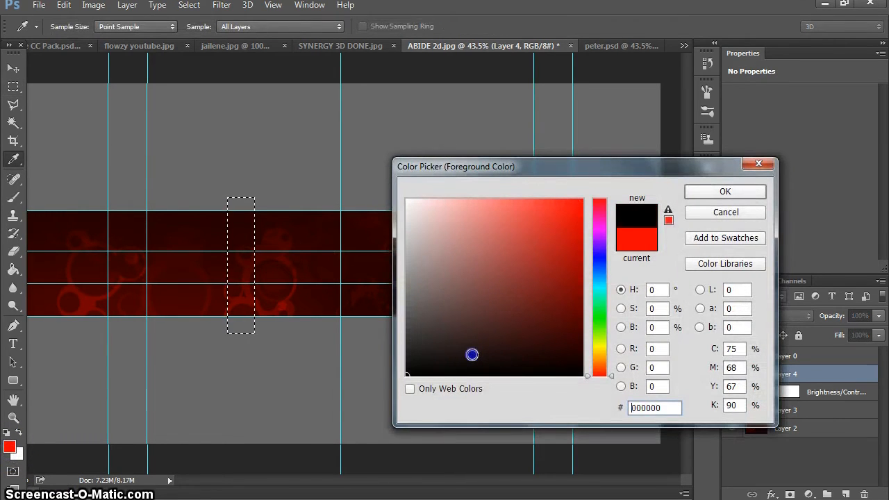
pyautogui.click(727, 195)
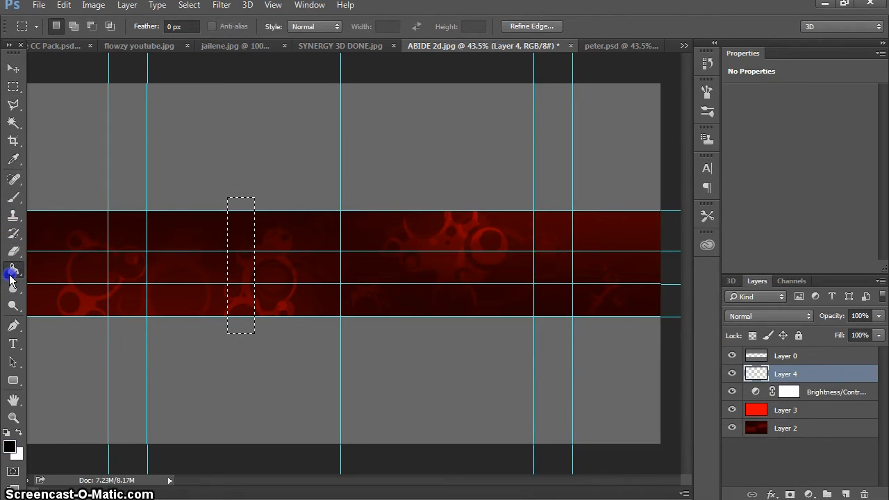
pyautogui.click(11, 273)
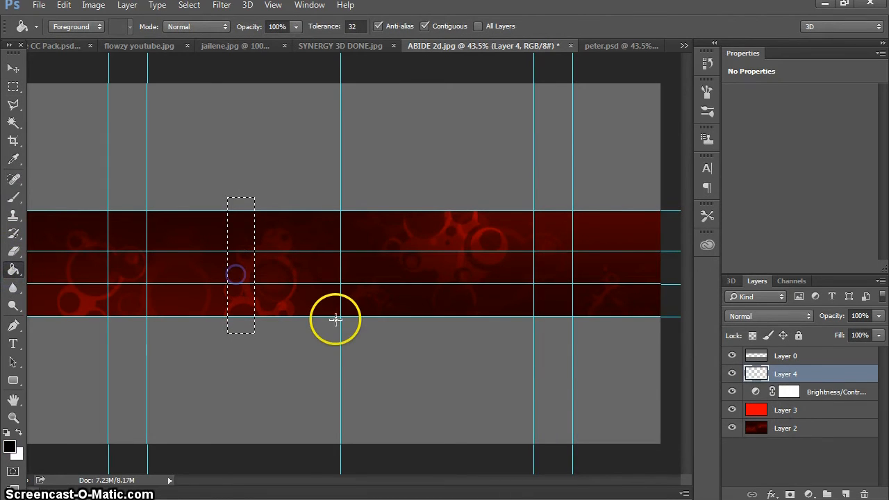
pyautogui.hotkey('alt', 'BackSpace')
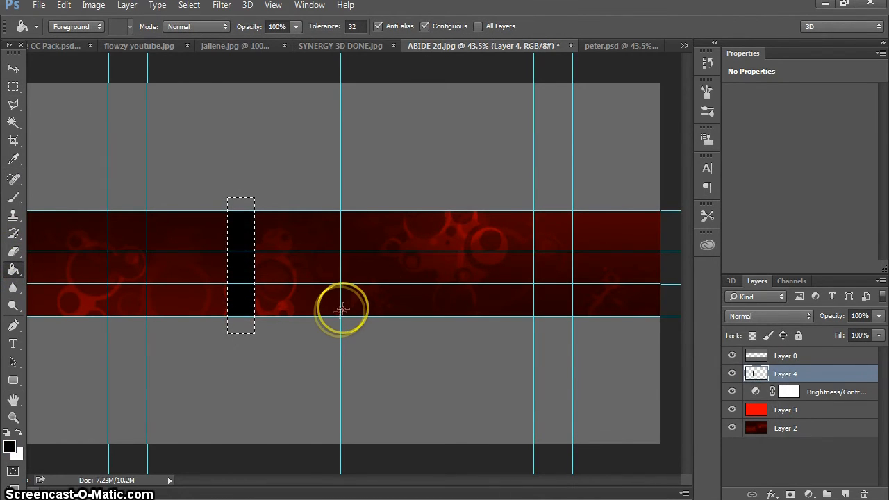
pyautogui.click(191, 5)
pyautogui.click(205, 33)
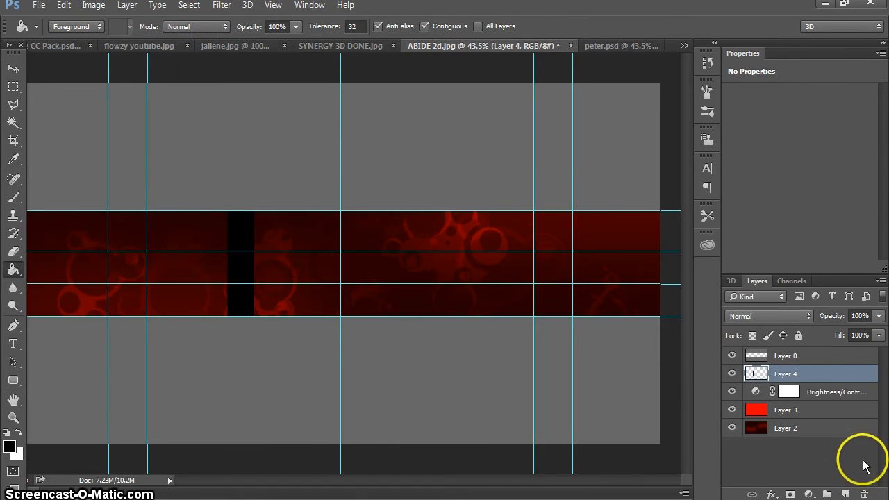
# Step: Duplicate the black stripe layer and place the copy a small gap to the right of the original
pyautogui.hotkey('ctrl', 'j')
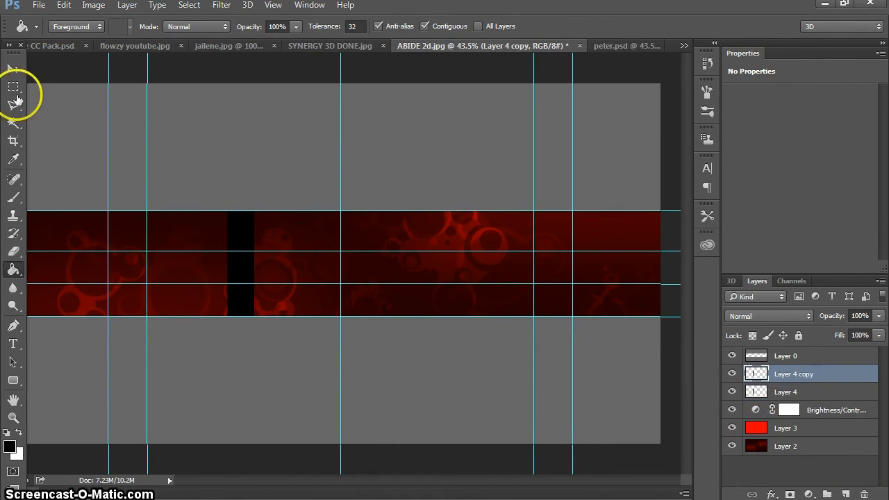
pyautogui.click(11, 66)
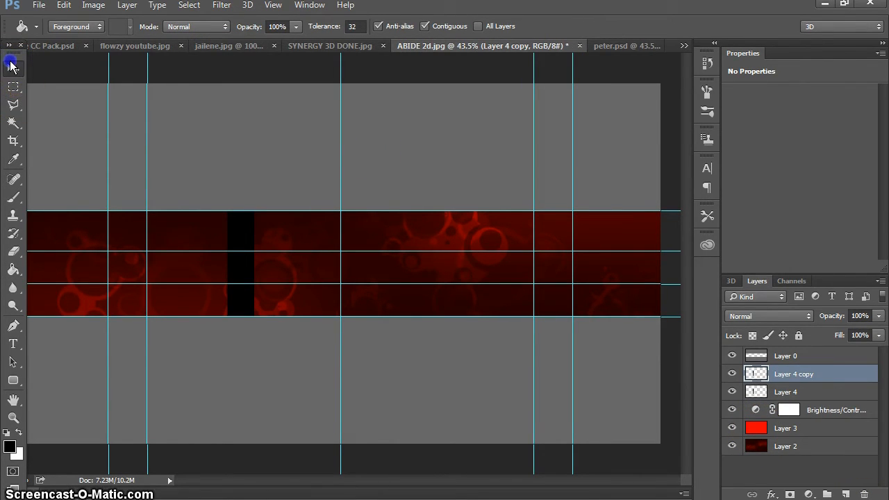
pyautogui.moveTo(248, 263); pyautogui.dragTo(275, 262)
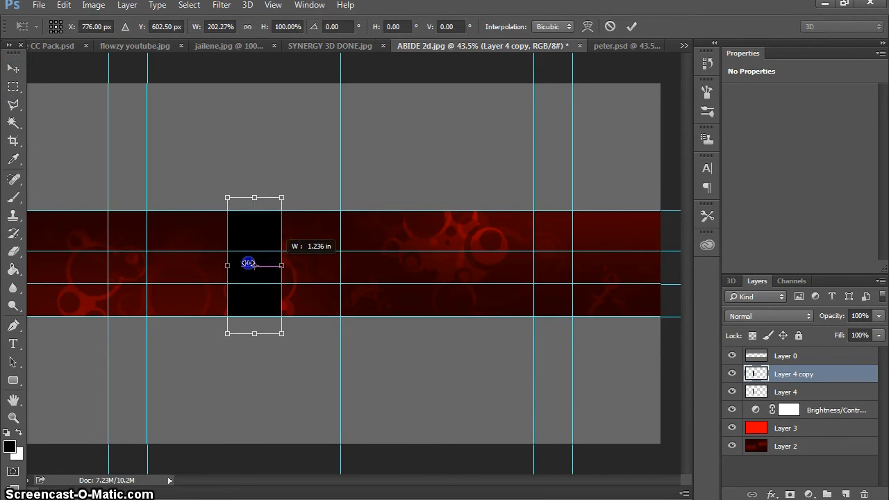
pyautogui.click(610, 27)
pyautogui.click(240, 263)
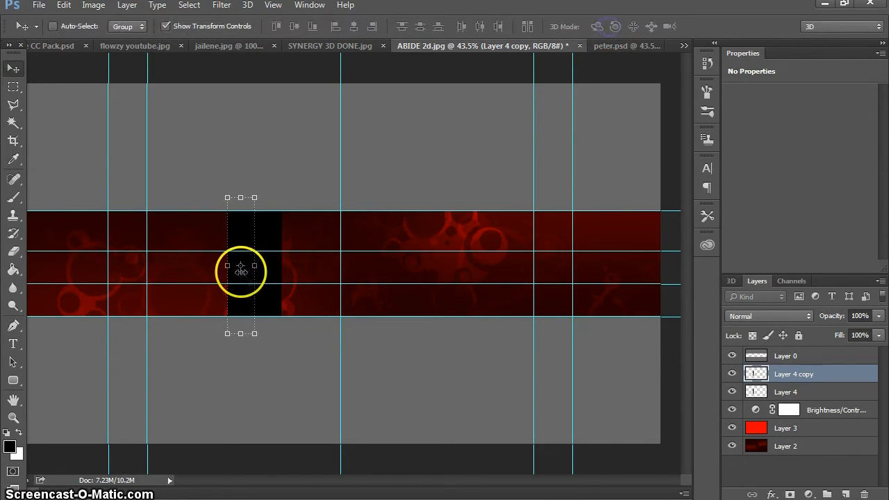
pyautogui.moveTo(240, 258); pyautogui.dragTo(283, 240)
# Step: Duplicate the second stripe and place the third one with its right edge on the vertical centre guide
pyautogui.hotkey('ctrl', 'j')
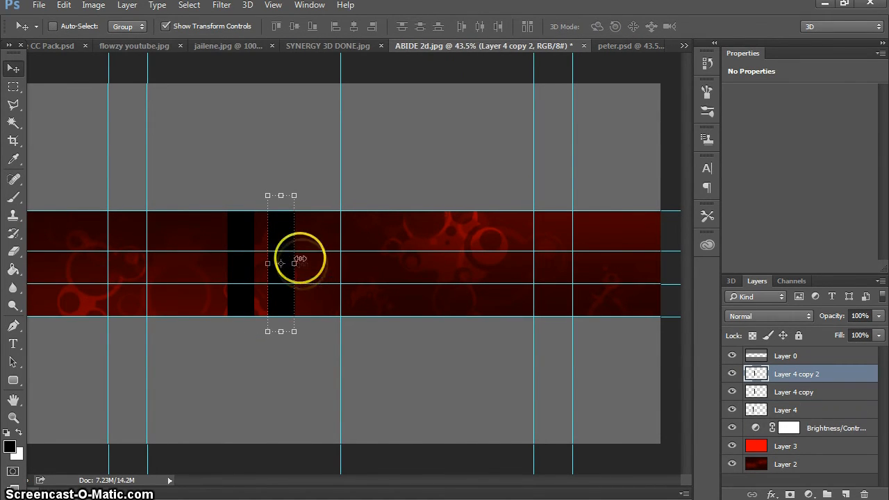
pyautogui.moveTo(283, 233); pyautogui.dragTo(321, 236)
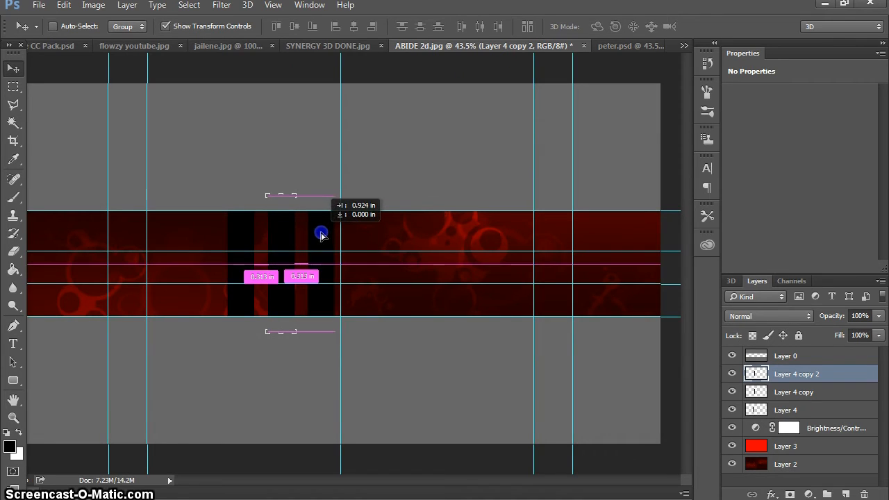
pyautogui.moveTo(326, 235); pyautogui.dragTo(328, 235)
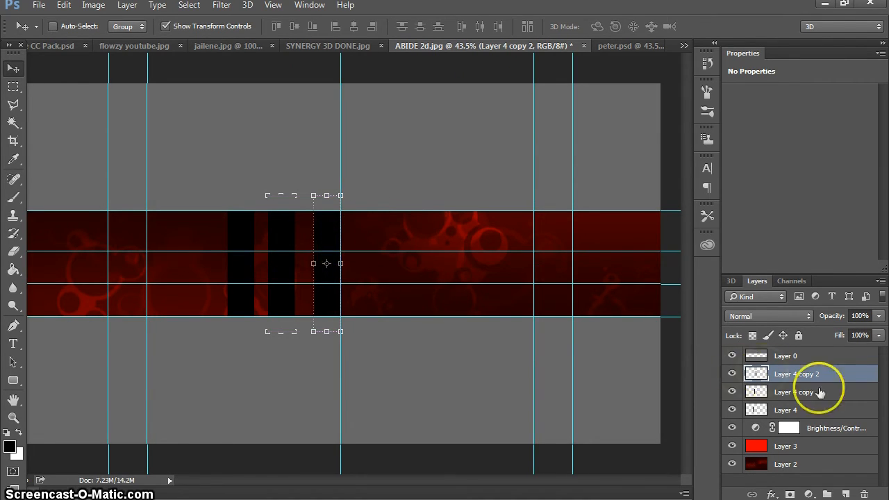
# Step: Merge the three stripe layers into one and narrow the merged stripes to about 66% of their width
pyautogui.keyDown('shift'); pyautogui.click(838, 410); pyautogui.keyUp('shift')
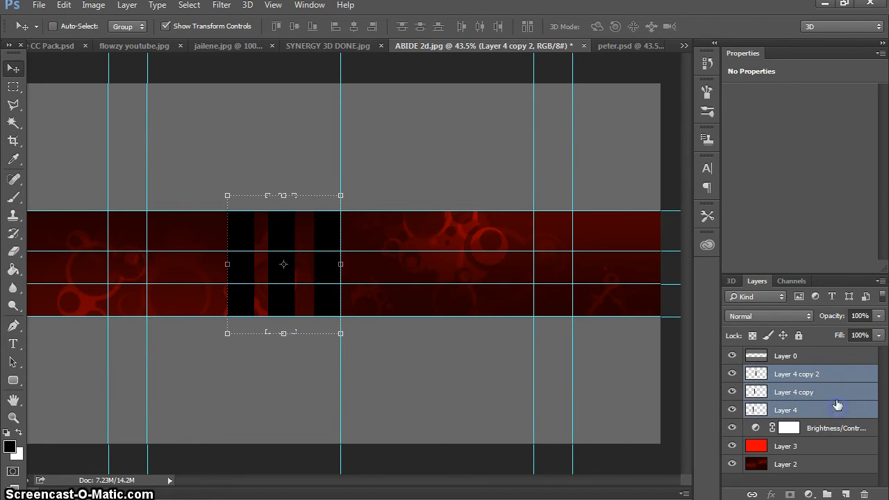
pyautogui.hotkey('ctrl', 'e')
pyautogui.moveTo(340, 264); pyautogui.dragTo(341, 265)
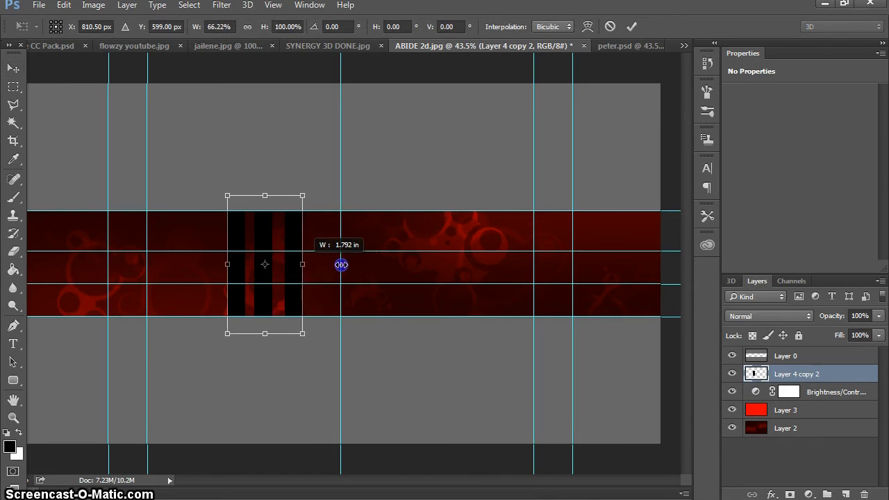
pyautogui.click(631, 27)
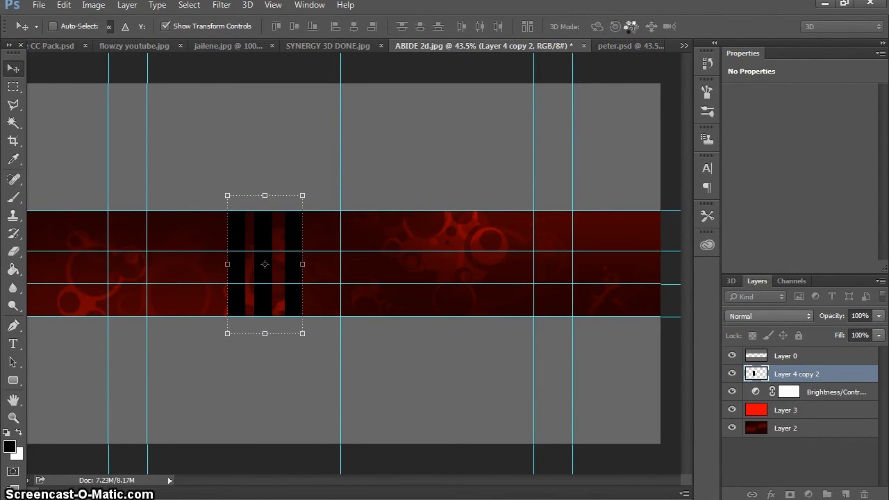
# Step: Rotate the merged stripes counterclockwise into a diagonal and lengthen them so they span the full height of the banner strip
pyautogui.moveTo(310, 184); pyautogui.dragTo(273, 167)
pyautogui.moveTo(234, 203); pyautogui.dragTo(215, 163)
pyautogui.click(271, 288)
pyautogui.moveTo(271, 288); pyautogui.dragTo(276, 298)
pyautogui.click(631, 26)
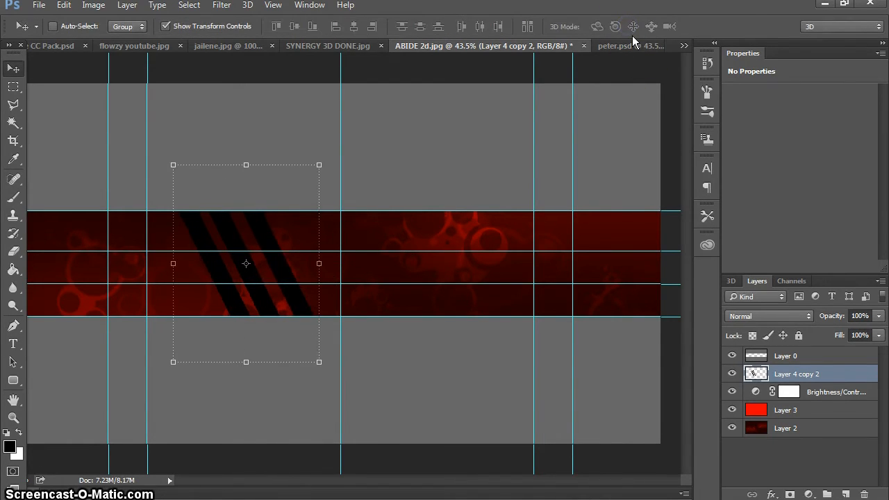
# Step: Try the Overlay blend mode on the stripes layer with its opacity lowered to 61%
pyautogui.click(745, 315)
pyautogui.click(770, 316)
pyautogui.click(775, 169)
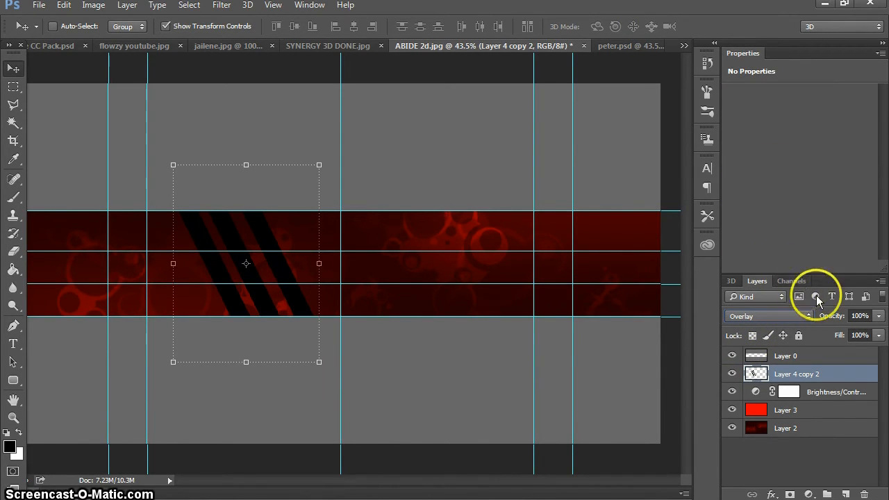
pyautogui.click(878, 318)
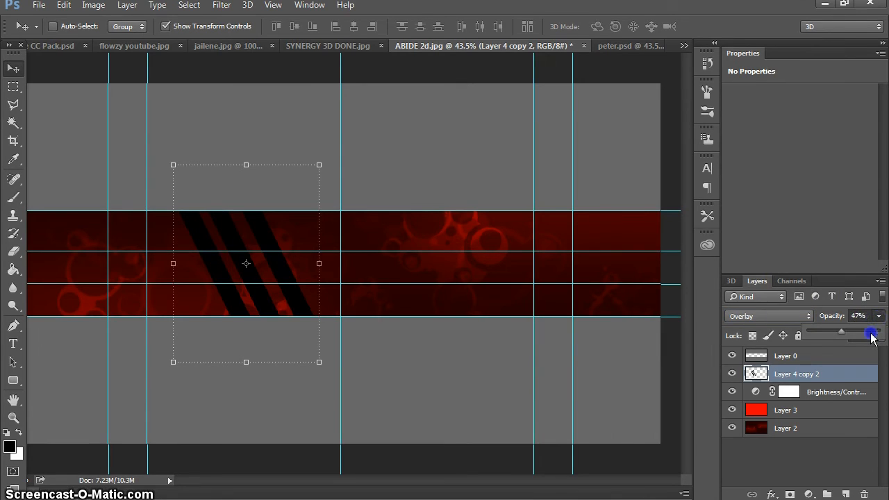
pyautogui.moveTo(872, 337); pyautogui.dragTo(873, 337)
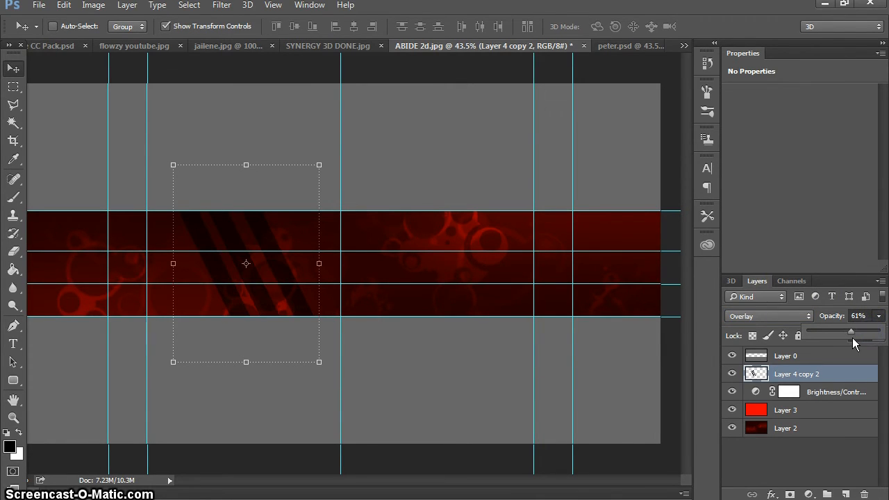
# Step: Try the Vivid Light and Color Burn blend modes on the stripes layer
pyautogui.click(795, 316)
pyautogui.click(767, 197)
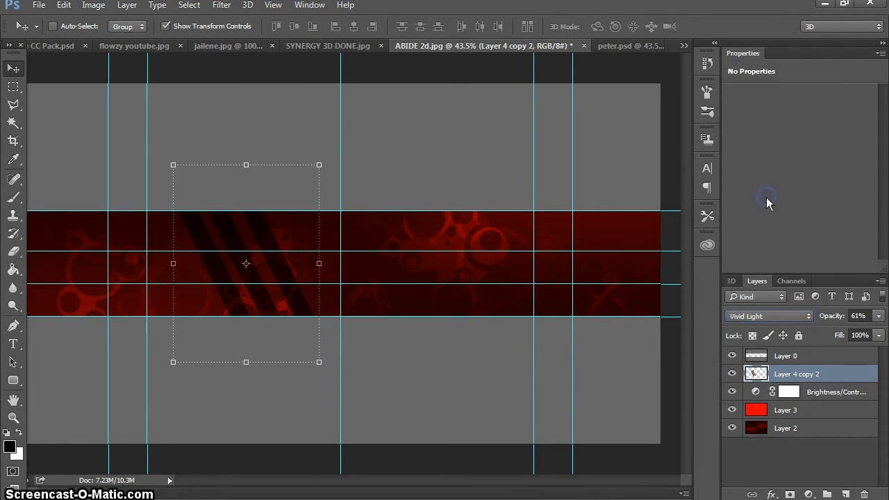
pyautogui.click(775, 317)
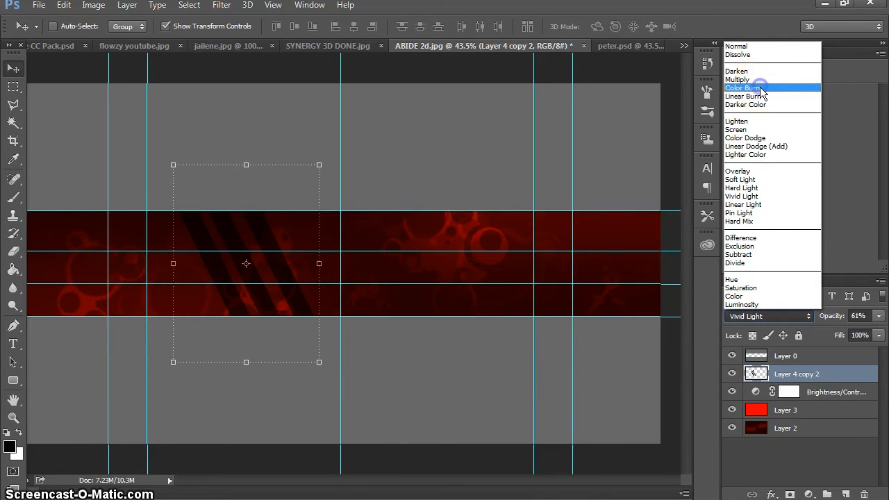
pyautogui.click(761, 89)
# Step: Set the stripes layer back to Normal blending and lower its opacity to 42%
pyautogui.click(776, 316)
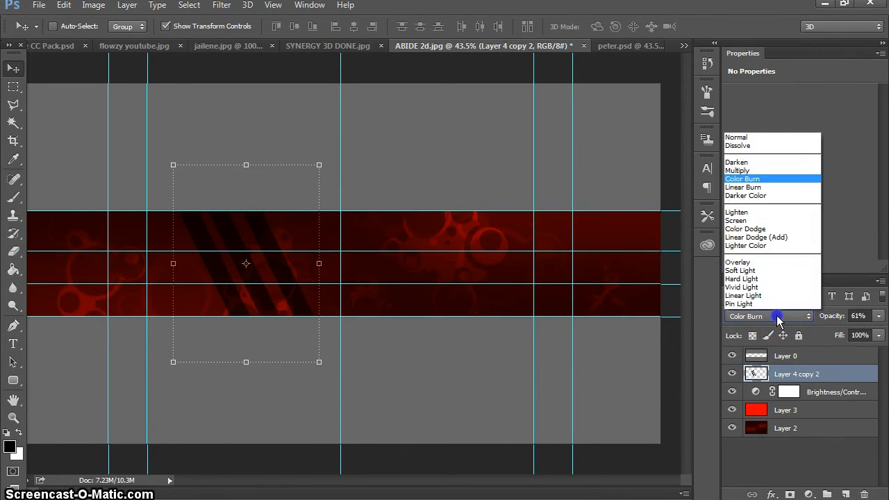
pyautogui.click(762, 51)
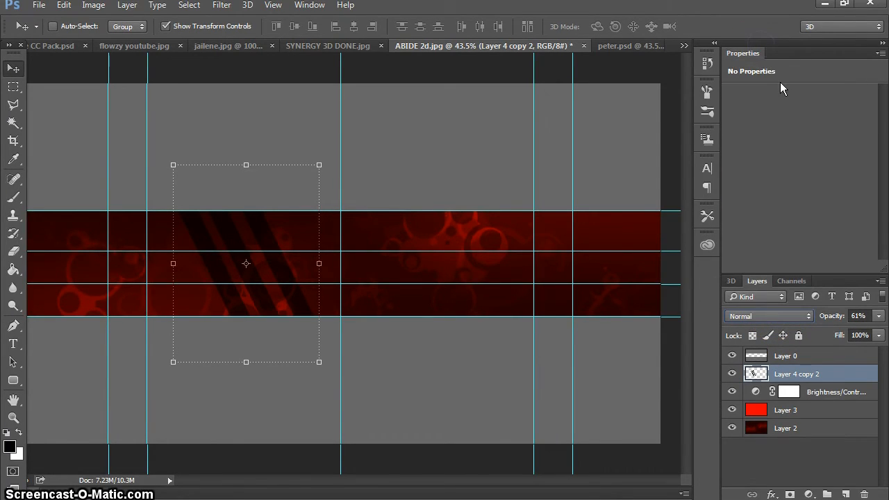
pyautogui.click(879, 318)
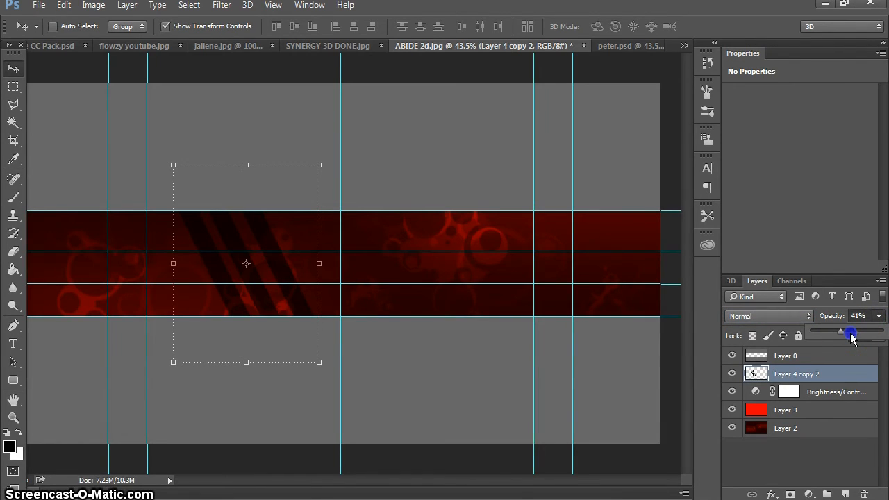
# Step: Compare the stripes with the peter.psd example banner and shift them slightly left in the ABIDE 2d.jpg document
pyautogui.click(630, 49)
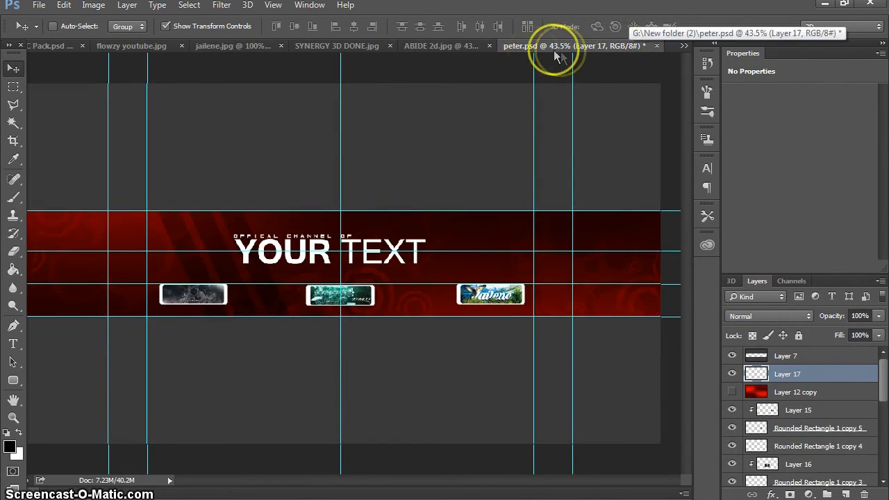
pyautogui.click(460, 45)
pyautogui.click(282, 268)
pyautogui.moveTo(274, 271); pyautogui.dragTo(264, 274)
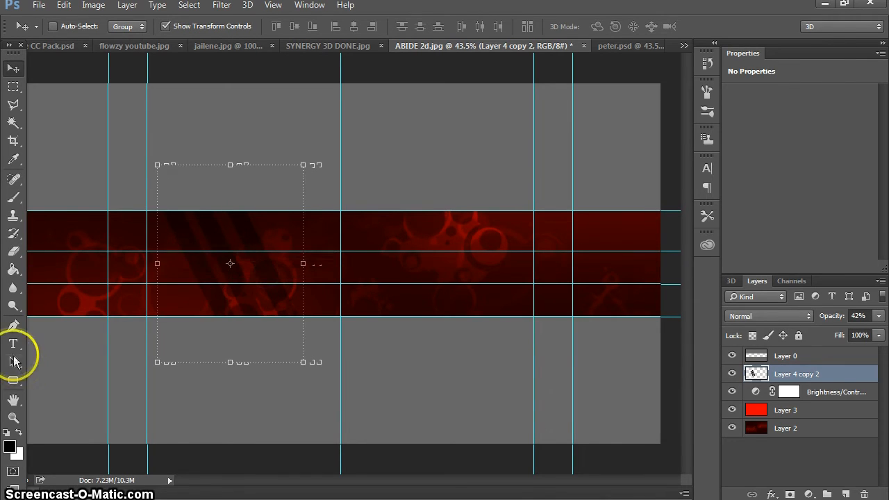
# Step: With the Type tool, copy the font name Tunga Bold from the YOUR TEXT title in peter.psd
pyautogui.click(13, 344)
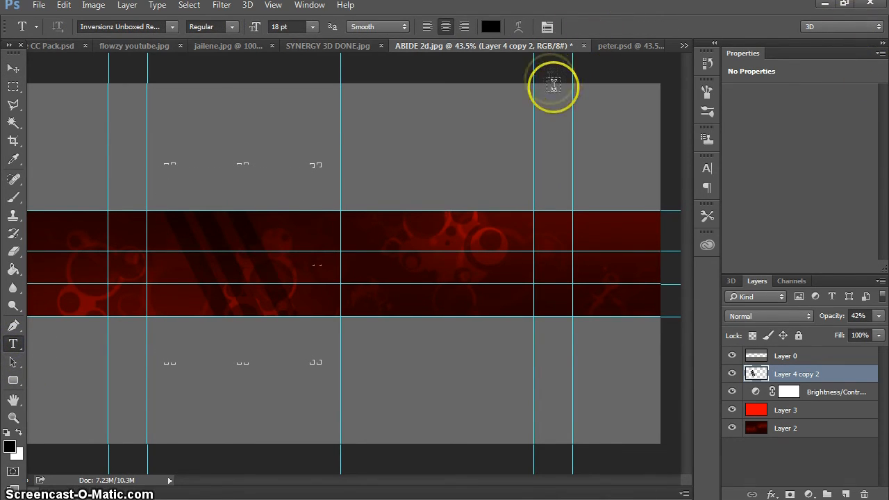
pyautogui.click(622, 47)
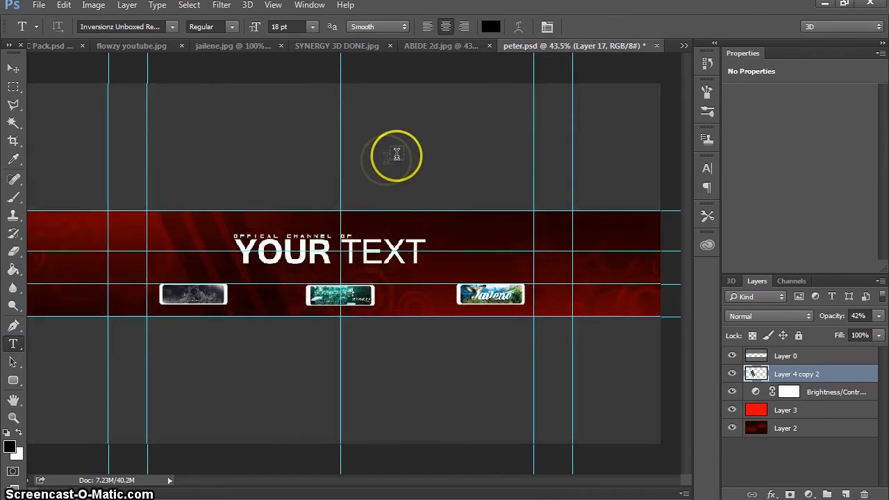
pyautogui.click(327, 260)
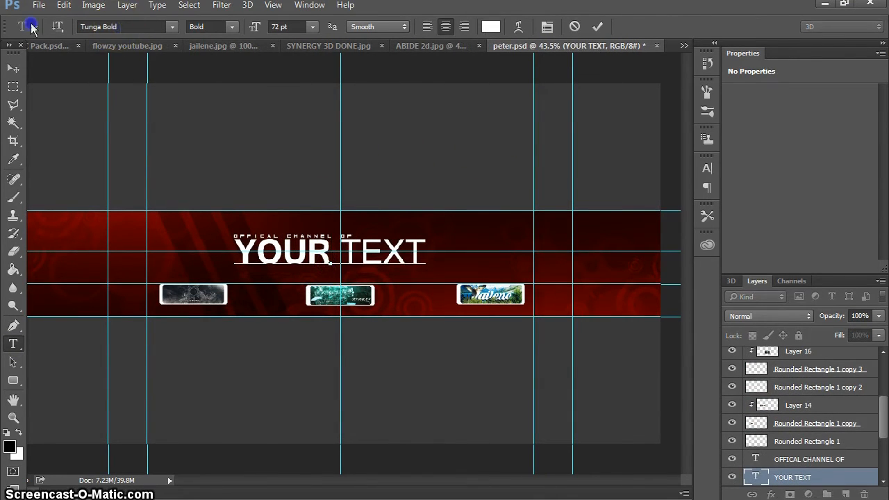
pyautogui.moveTo(118, 28); pyautogui.dragTo(31, 24)
pyautogui.moveTo(84, 37); pyautogui.dragTo(67, 36)
pyautogui.hotkey('ctrl', 'c')
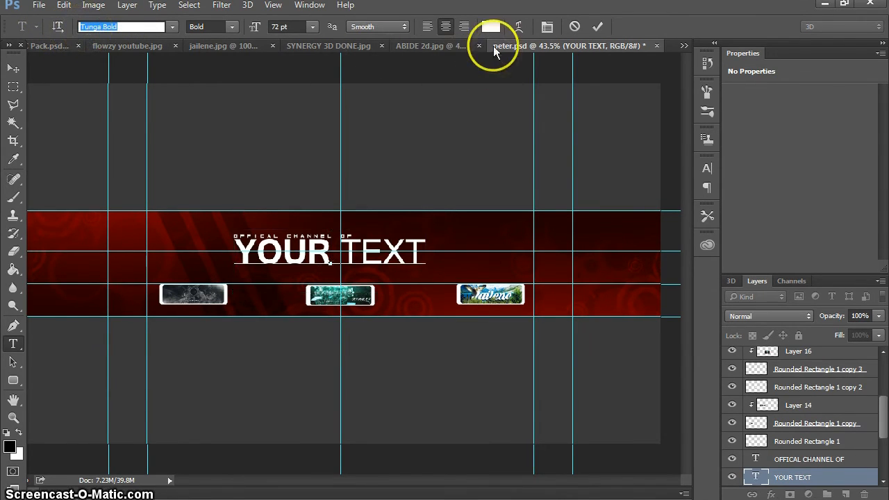
# Step: In the ABIDE 2d.jpg document, start a title on the banner with the word YOUR in 72 pt Tunga Bold
pyautogui.click(458, 43)
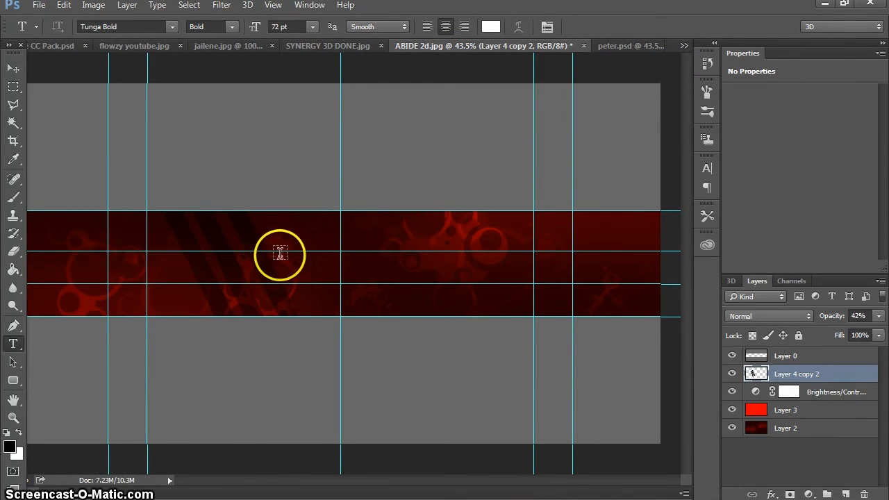
pyautogui.click(499, 316)
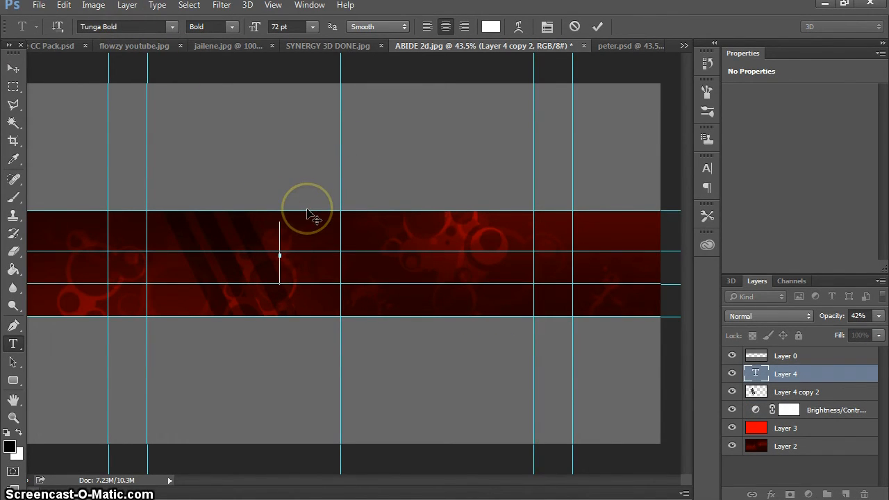
pyautogui.write('YOUR')
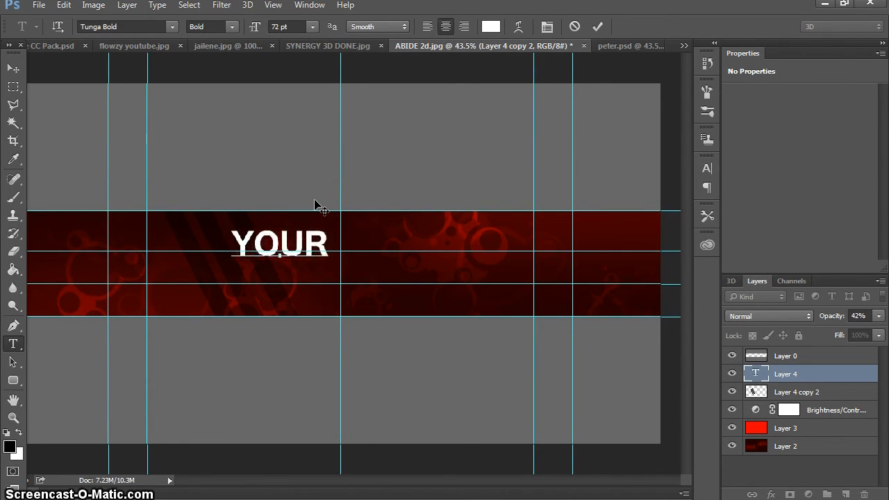
# Step: Switch the font style to Regular and complete the title with the word TEXT
pyautogui.click(229, 28)
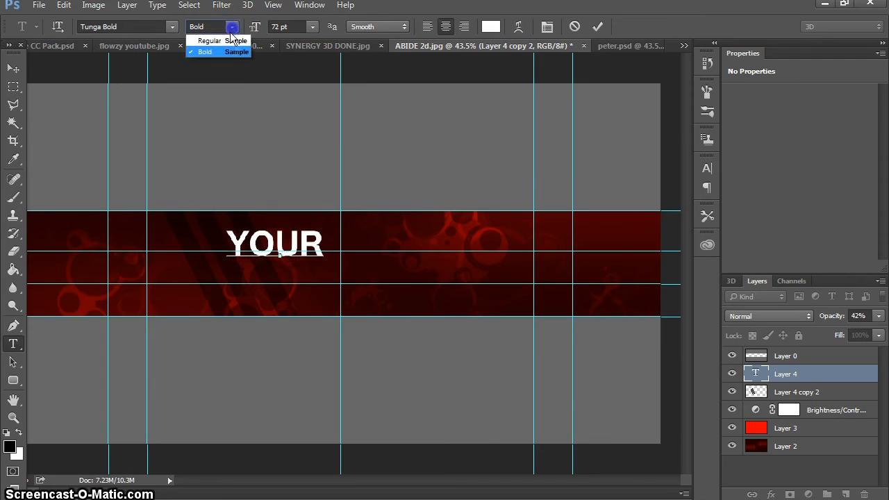
pyautogui.click(210, 40)
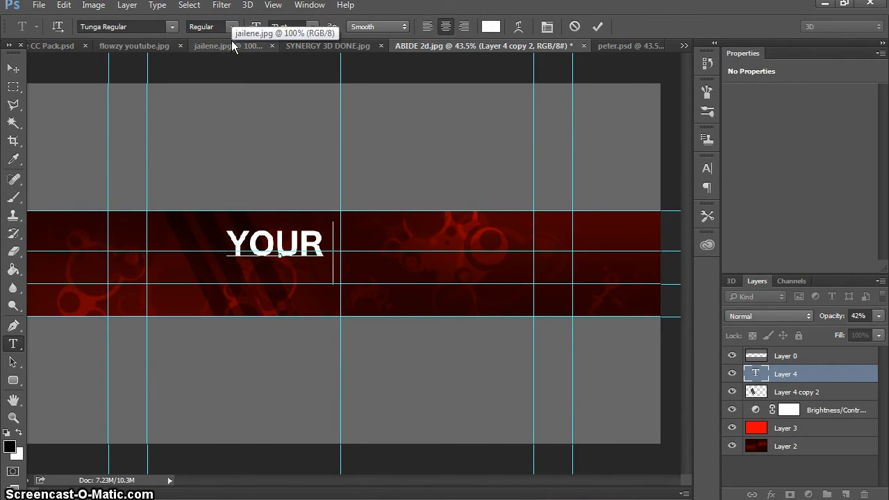
pyautogui.write('T')
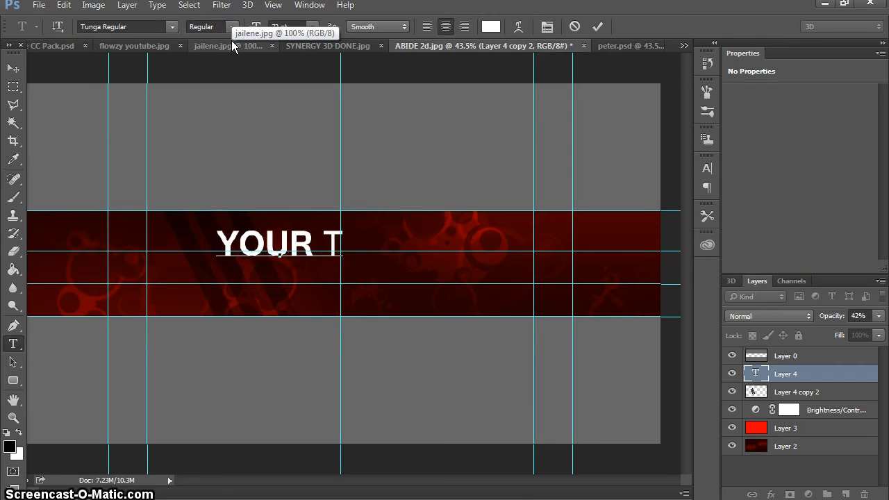
pyautogui.write('EXT')
pyautogui.click(170, 14)
pyautogui.click(309, 231)
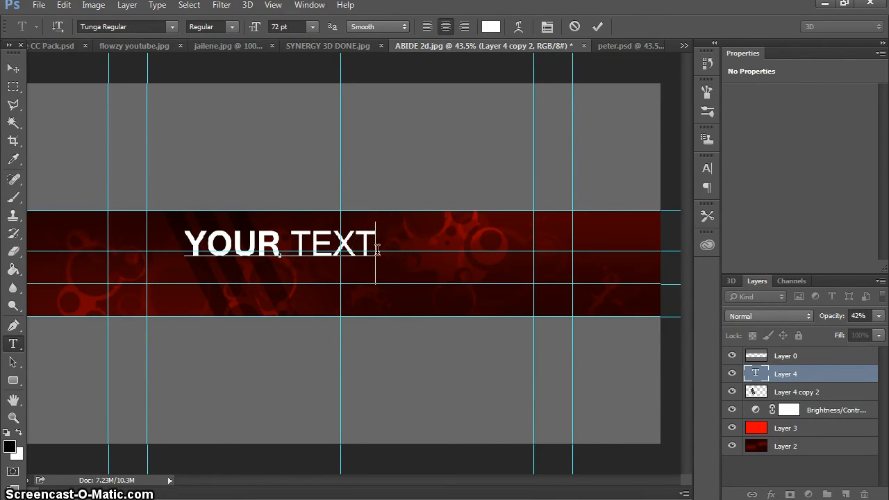
pyautogui.click(598, 27)
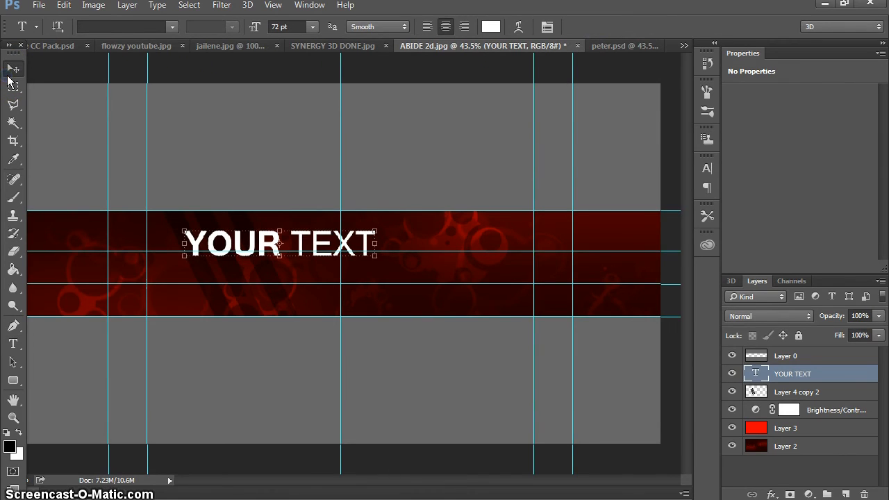
# Step: Move the YOUR TEXT title toward the banner's center, using the title position in peter.psd as reference
pyautogui.click(13, 69)
pyautogui.moveTo(314, 251); pyautogui.dragTo(634, 74)
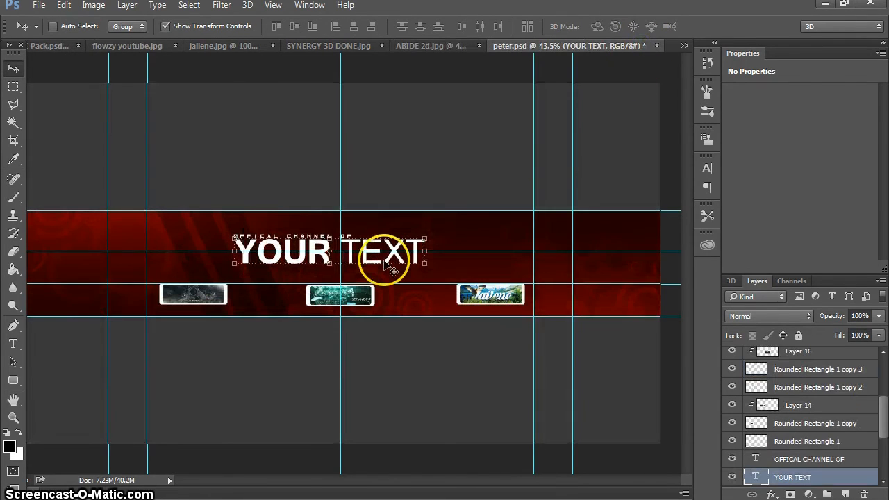
pyautogui.click(423, 48)
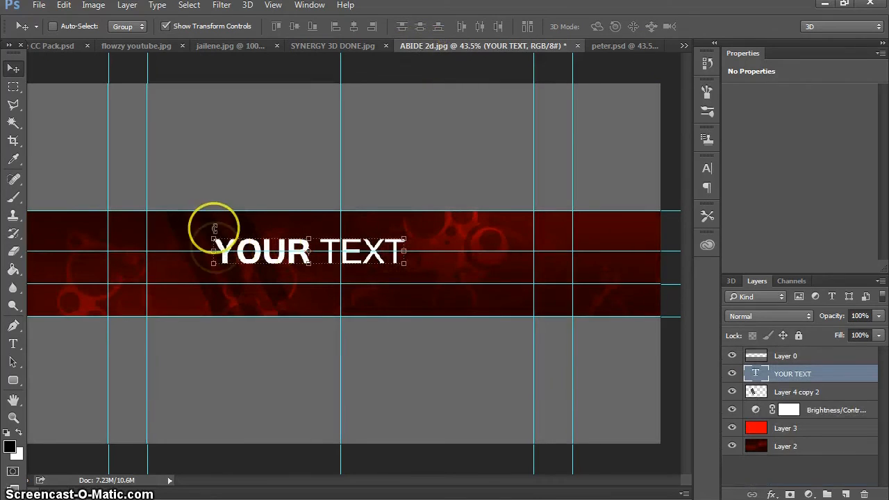
pyautogui.moveTo(345, 262)
pyautogui.mouseDown()
pyautogui.moveTo(356, 269)
pyautogui.moveTo(353, 258)
pyautogui.mouseUp()
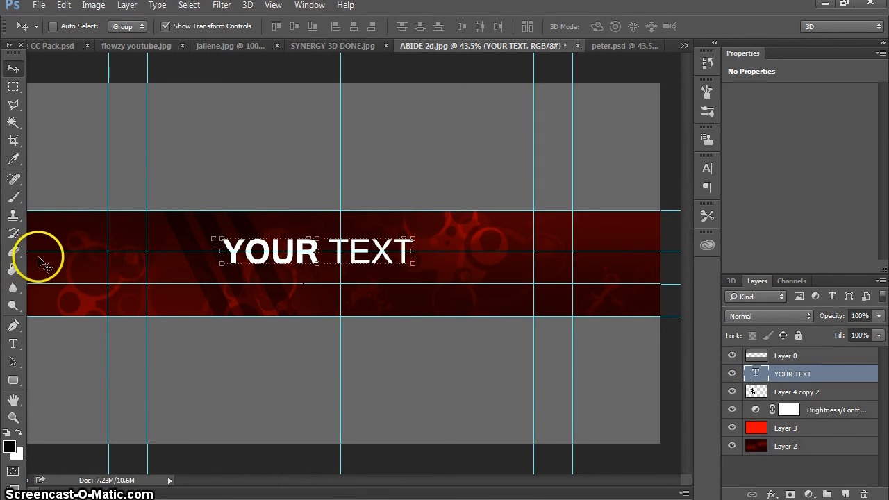
# Step: Choose Inversionz Unboxed Regular as the type font and undo its change to the YOUR TEXT title
pyautogui.click(12, 343)
pyautogui.click(173, 27)
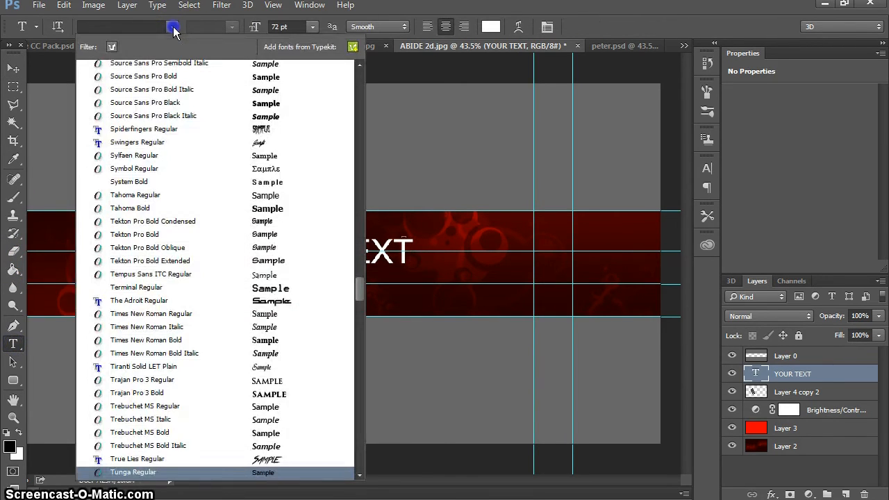
pyautogui.scroll(3, 299, 219)
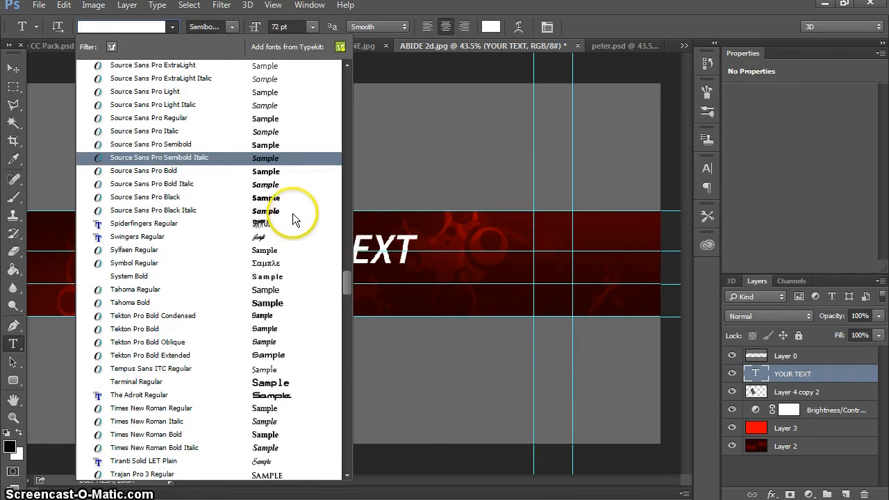
pyautogui.scroll(10, 291, 221)
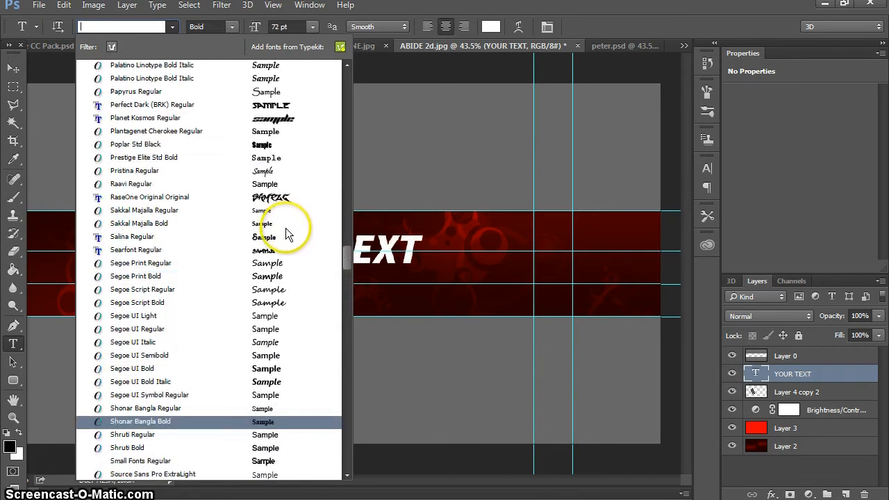
pyautogui.scroll(4, 289, 235)
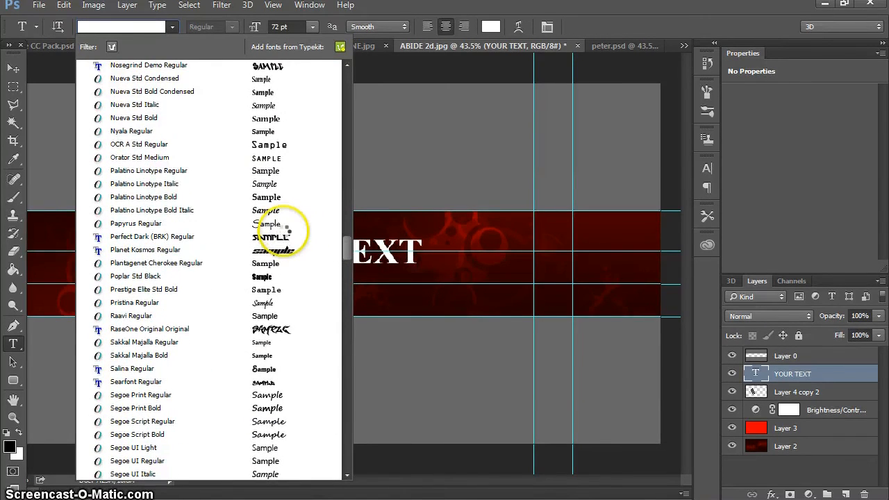
pyautogui.scroll(10, 286, 229)
pyautogui.scroll(5, 282, 240)
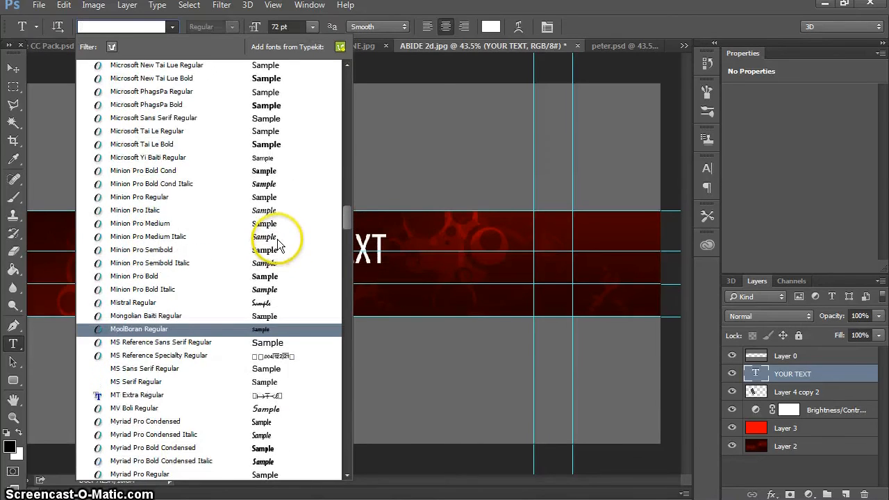
pyautogui.scroll(8, 278, 247)
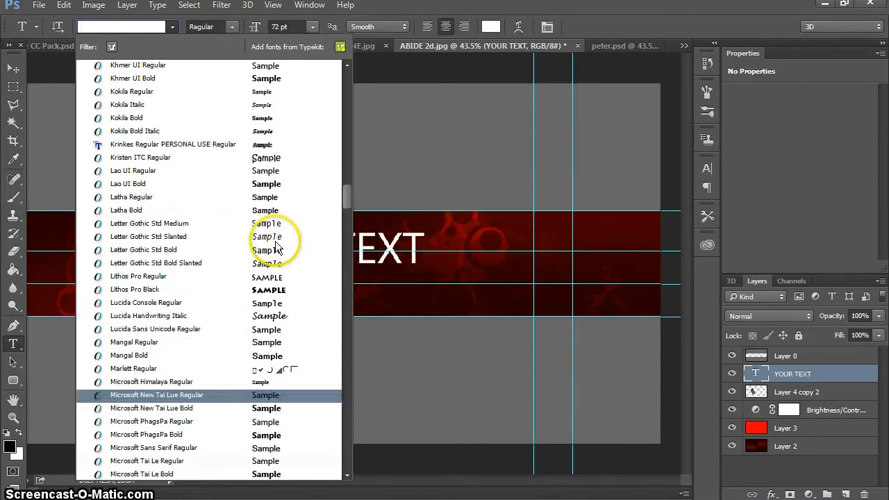
pyautogui.scroll(6, 276, 248)
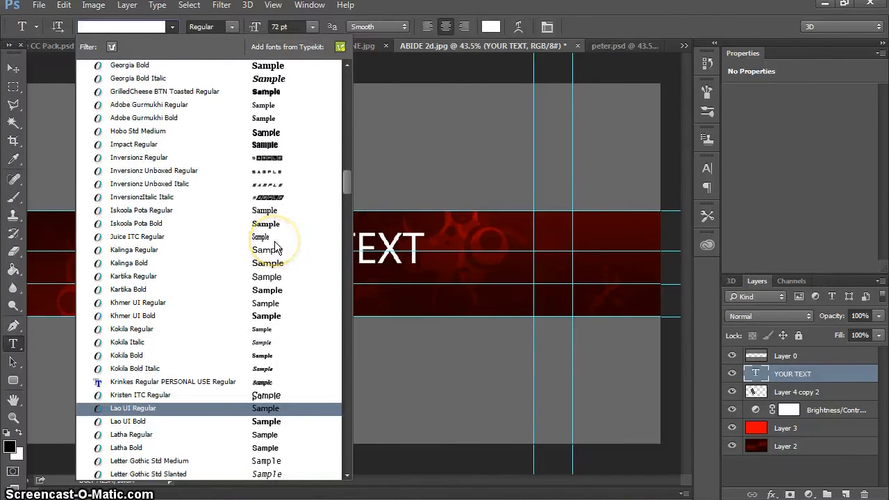
pyautogui.scroll(2, 275, 241)
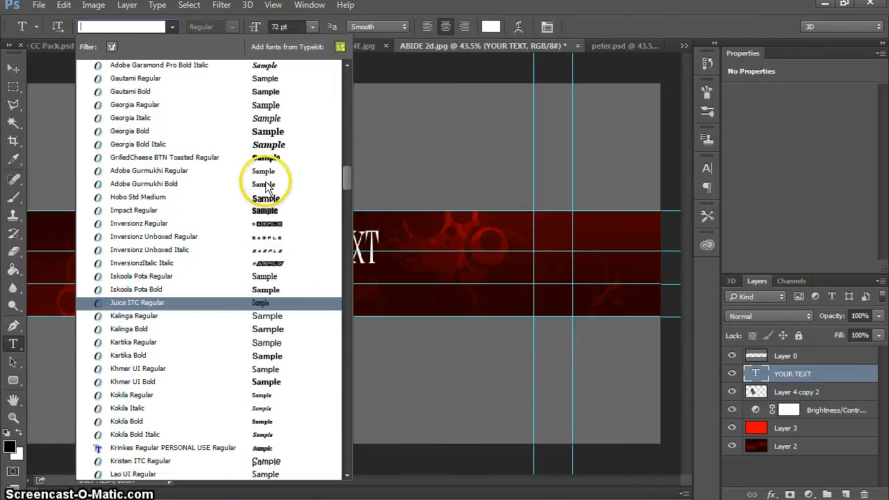
pyautogui.click(268, 237)
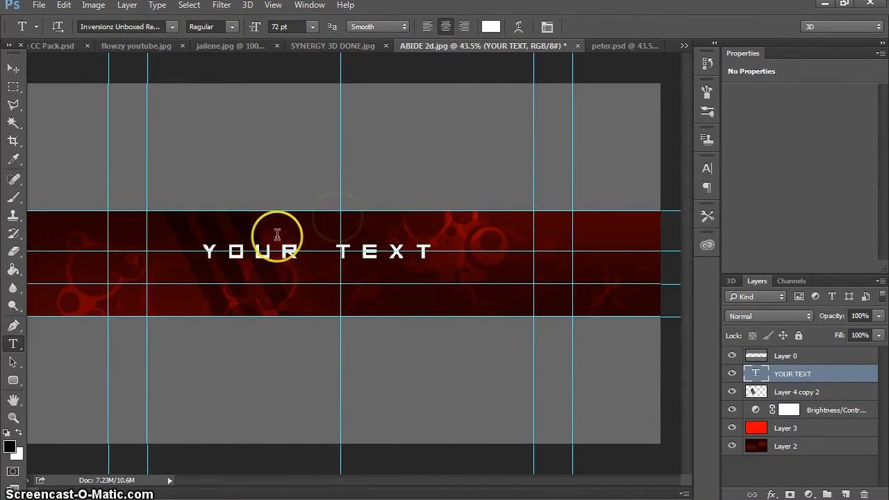
pyautogui.click(339, 184)
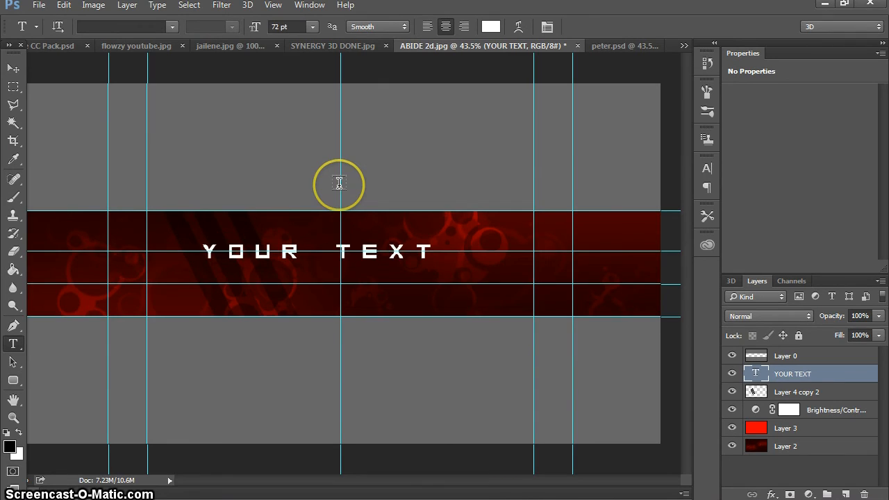
pyautogui.hotkey('ctrl', 'z')
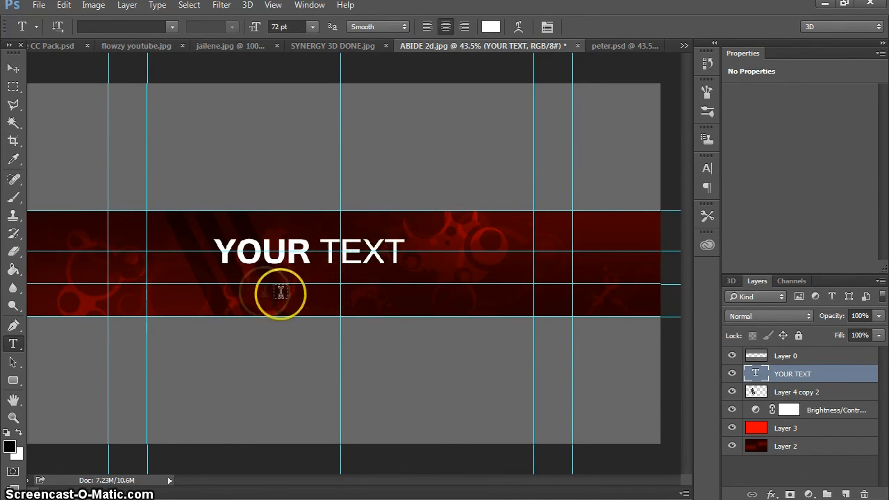
# Step: Add the text OFFICIAL CHANNEL OF in 24 pt Inversionz Unboxed Regular on an empty area of the banner's lower right
pyautogui.click(243, 280)
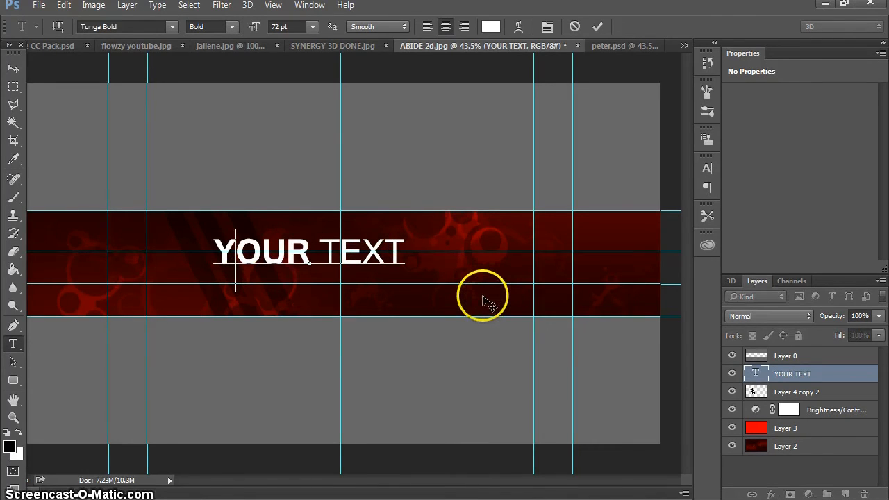
pyautogui.click(574, 29)
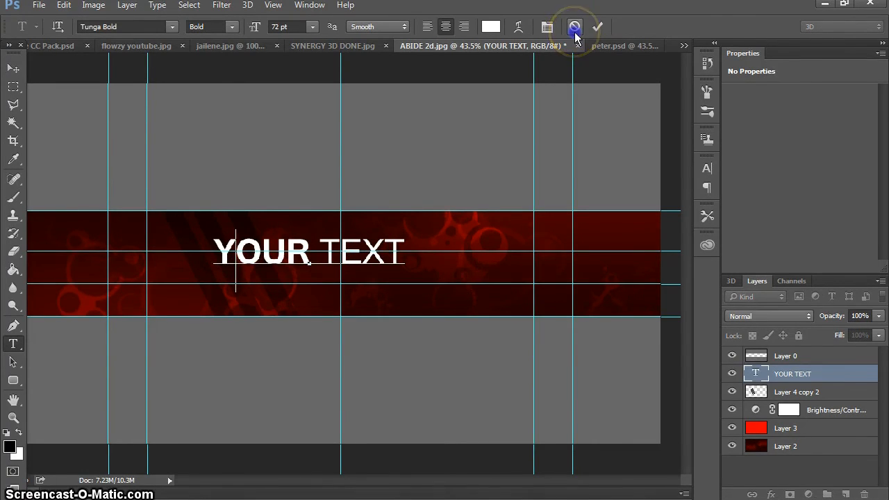
pyautogui.click(479, 296)
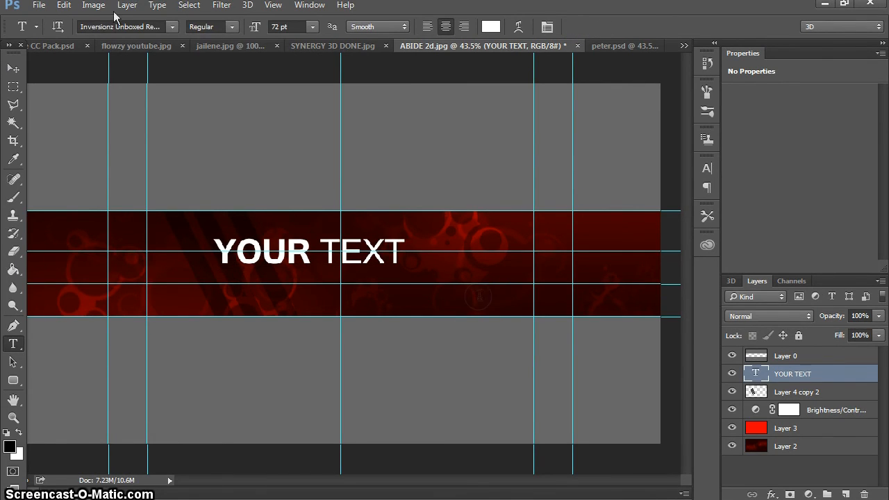
pyautogui.click(173, 27)
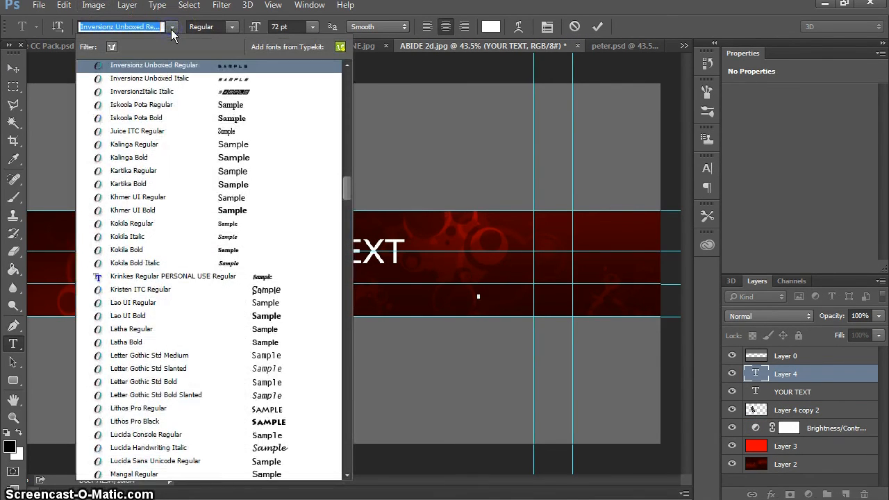
pyautogui.click(173, 29)
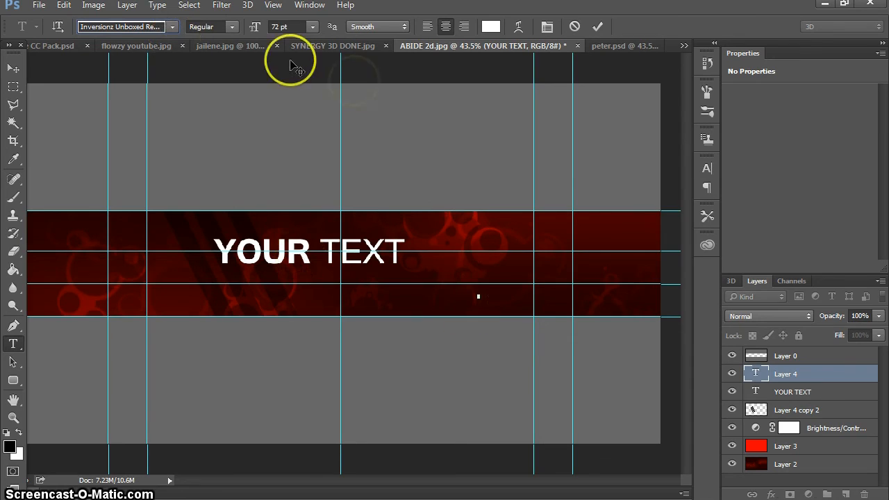
pyautogui.click(235, 28)
pyautogui.click(233, 27)
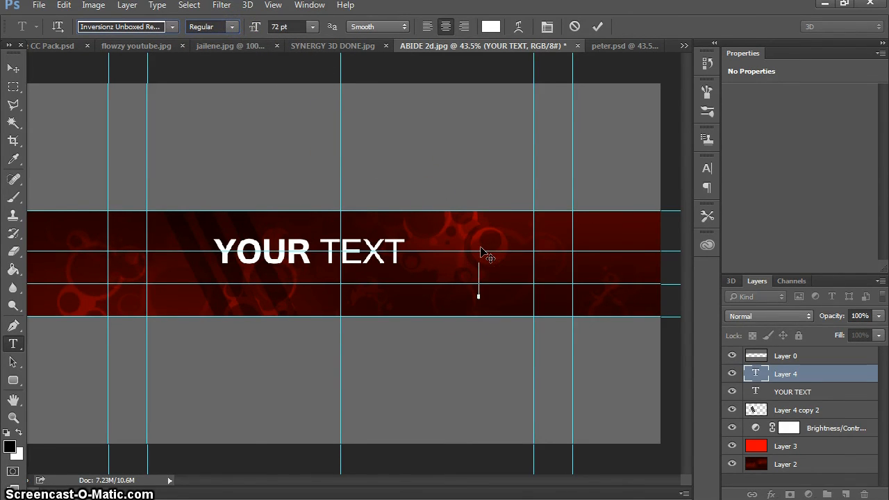
pyautogui.click(313, 26)
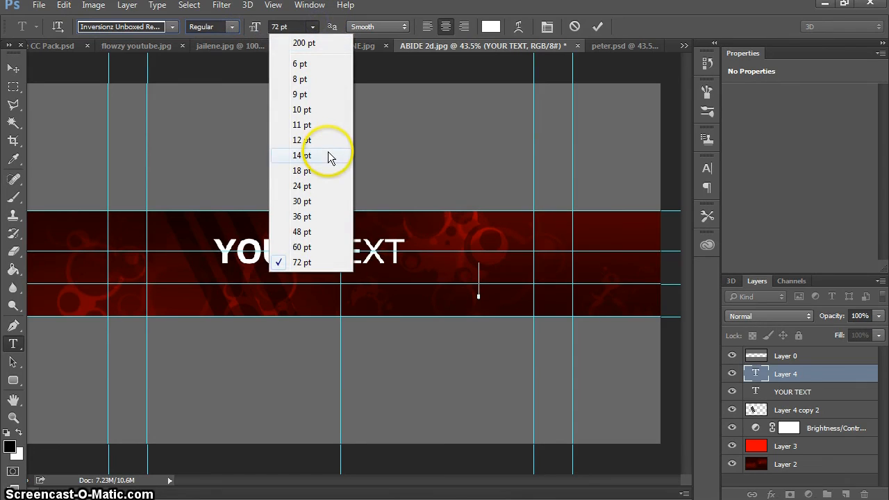
pyautogui.click(328, 185)
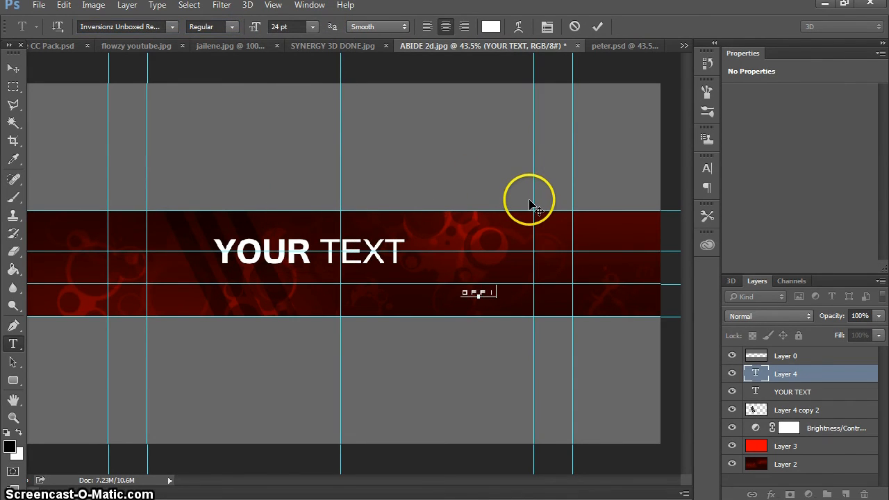
pyautogui.write('IAL')
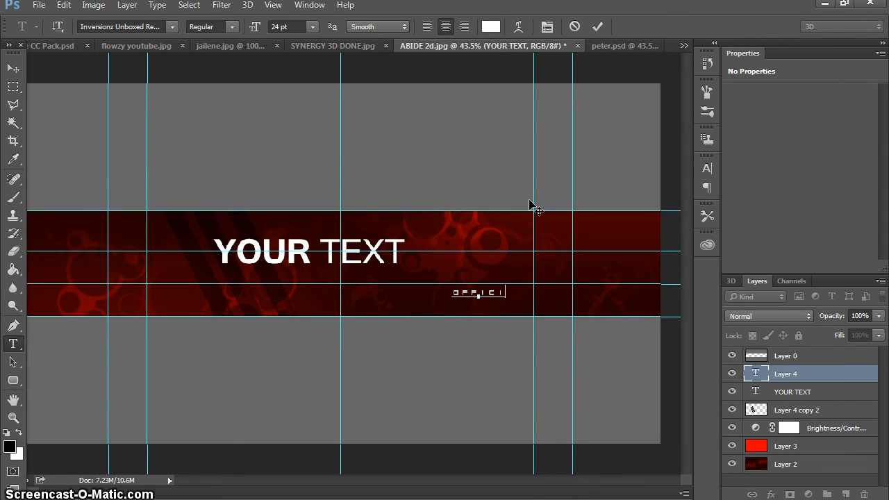
pyautogui.write(' CH')
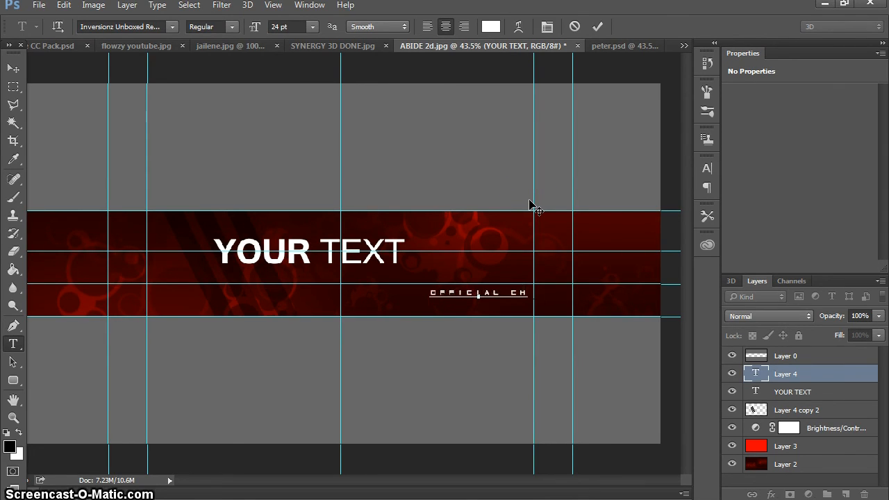
pyautogui.write('ANNEL OF')
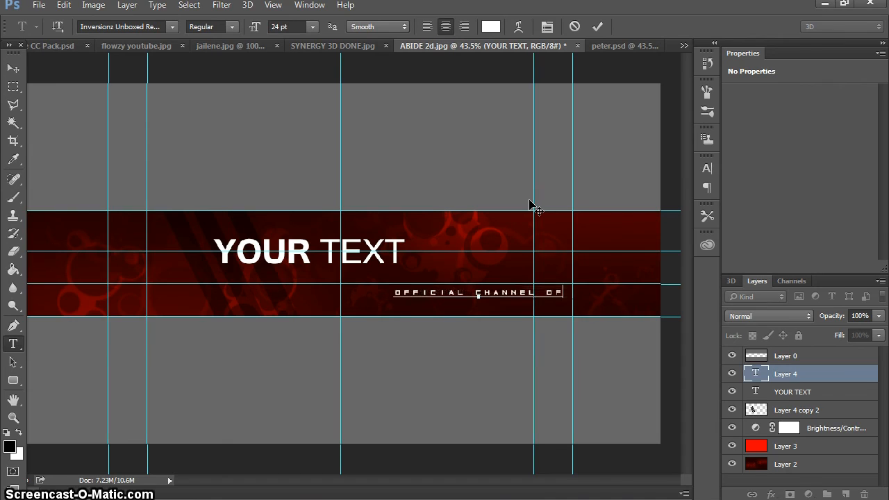
pyautogui.click(598, 26)
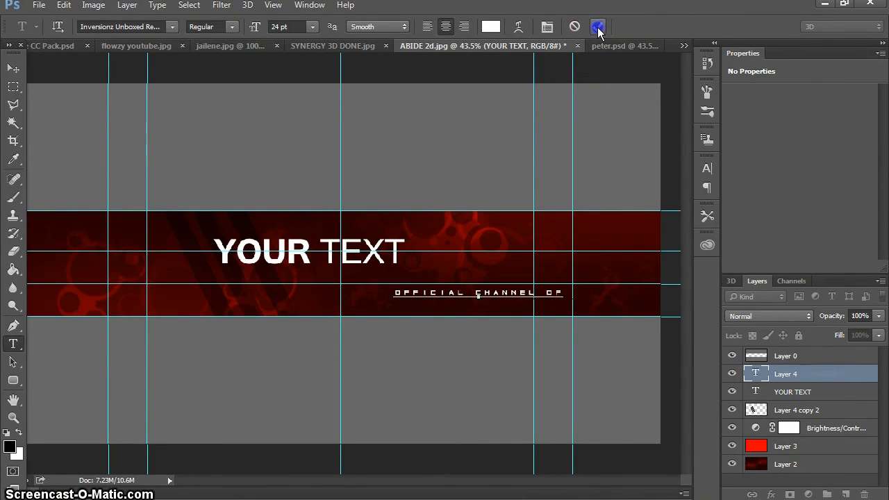
# Step: Move the OFFICIAL CHANNEL OF line directly above the YOUR TEXT title, aligned with its left edge
pyautogui.click(13, 69)
pyautogui.click(507, 293)
pyautogui.moveTo(508, 293); pyautogui.dragTo(325, 238)
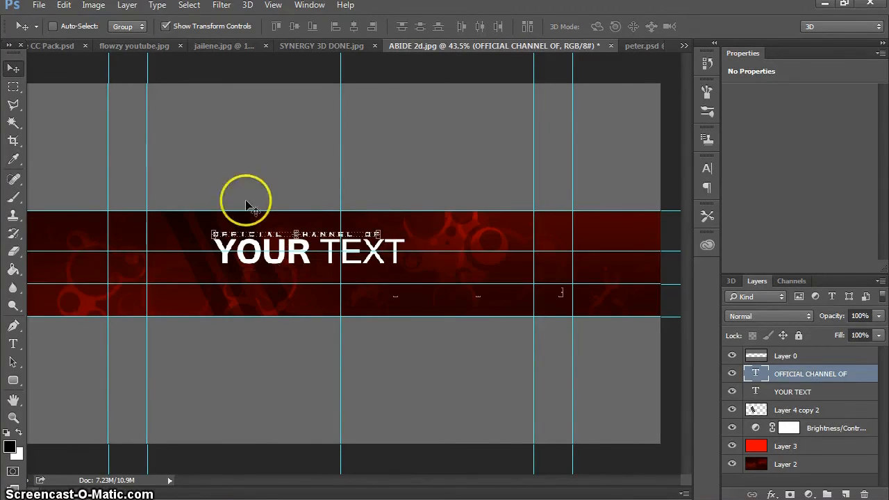
# Step: Look into the 62 ccs group in CC Pack.psd and compare the ABIDE 2d.jpg banner with the finished layout in peter.psd
pyautogui.click(69, 45)
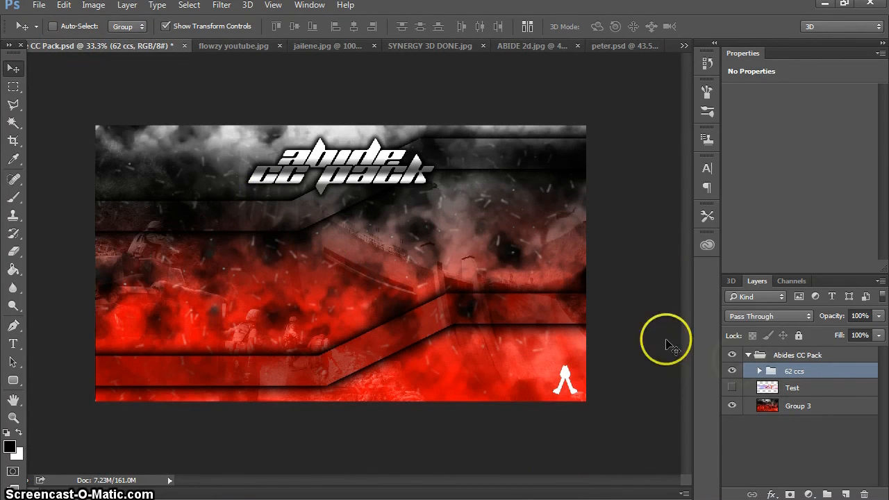
pyautogui.click(759, 371)
pyautogui.click(759, 371)
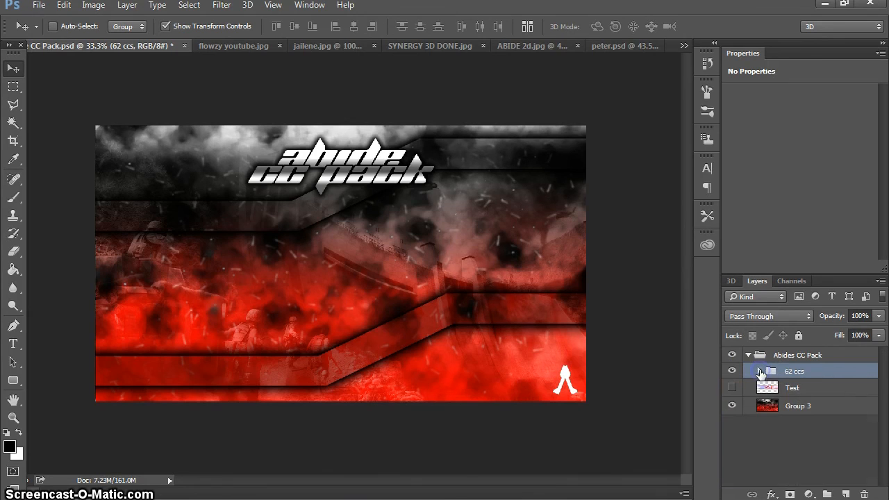
pyautogui.click(597, 46)
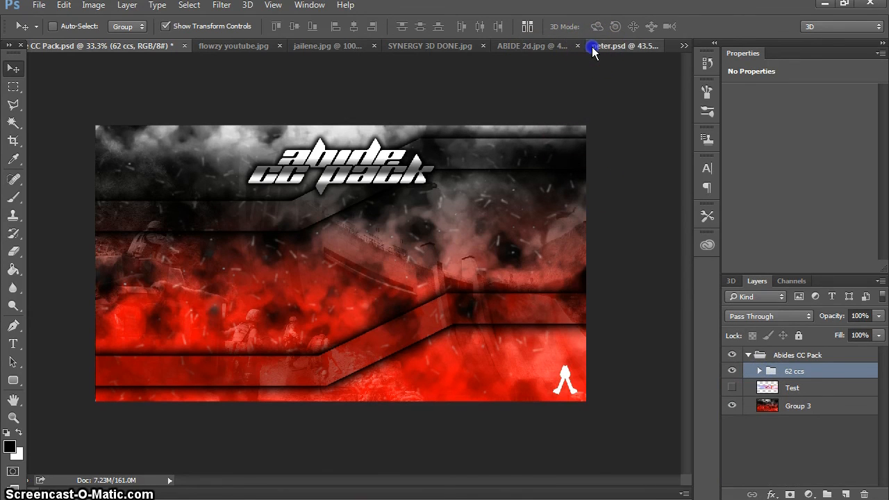
pyautogui.moveTo(583, 48); pyautogui.dragTo(570, 60)
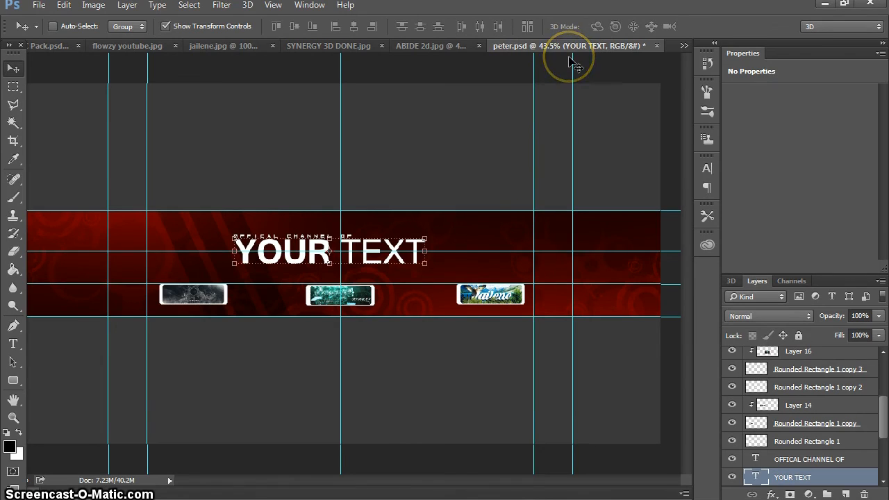
pyautogui.click(541, 196)
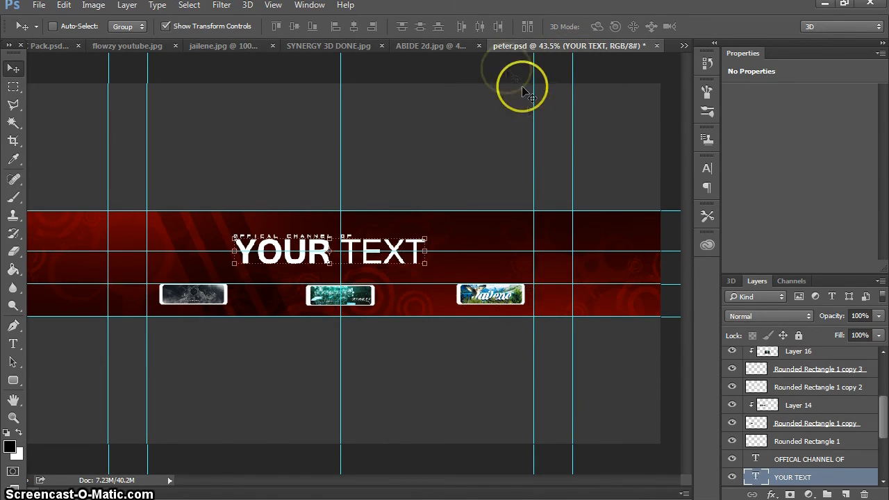
pyautogui.click(451, 48)
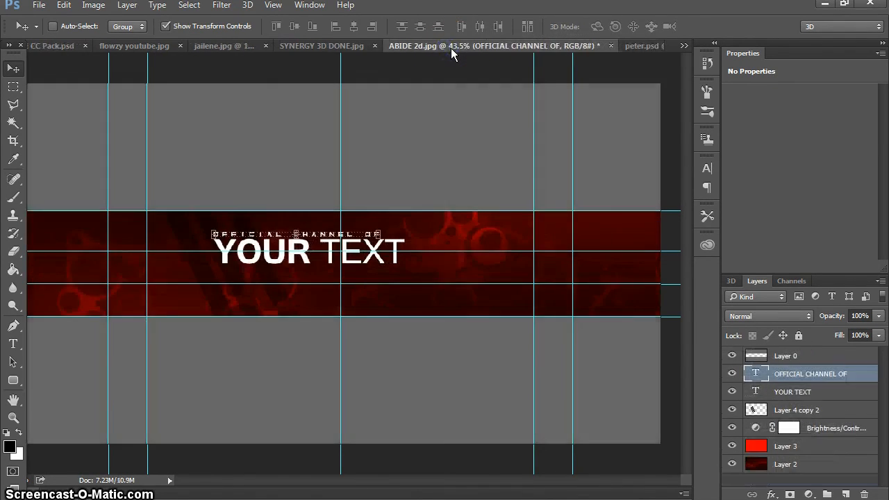